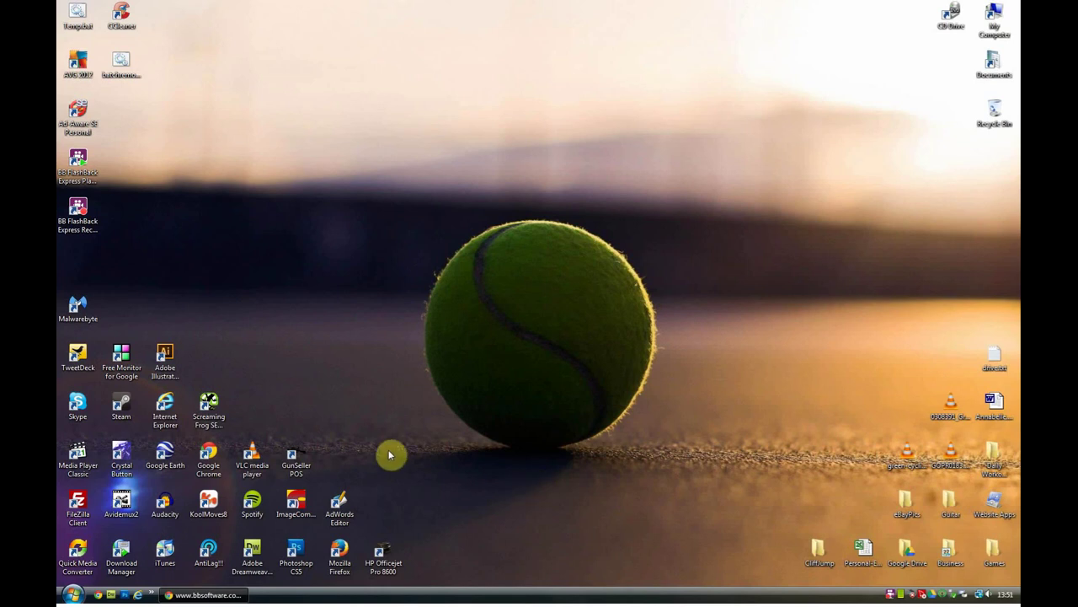
Open a maximized Chrome window and go to byebyerascal.com/wp-admin/
click(98, 594)
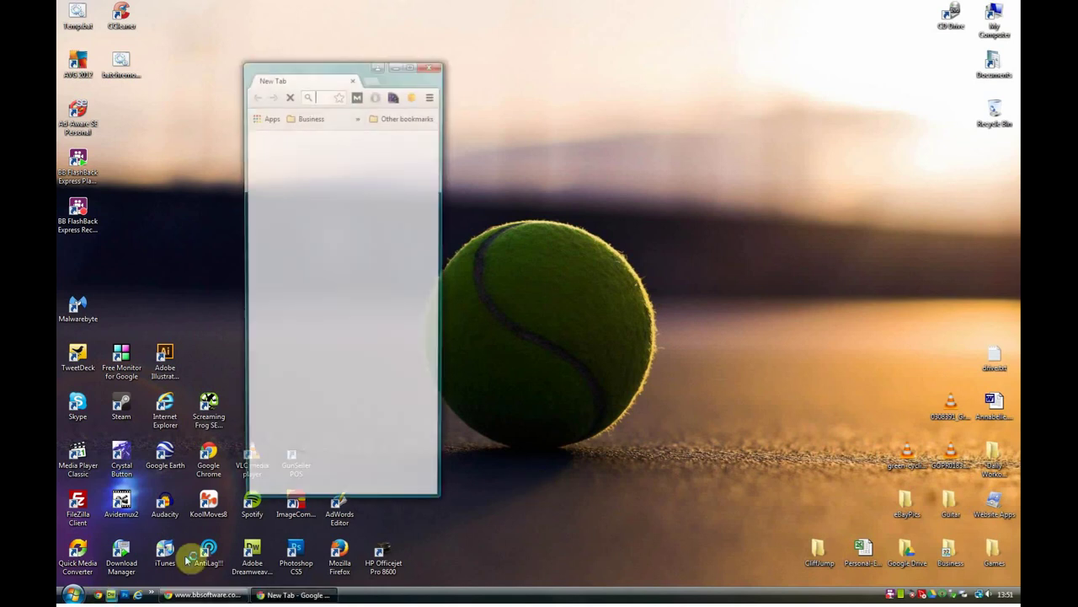
click(411, 66)
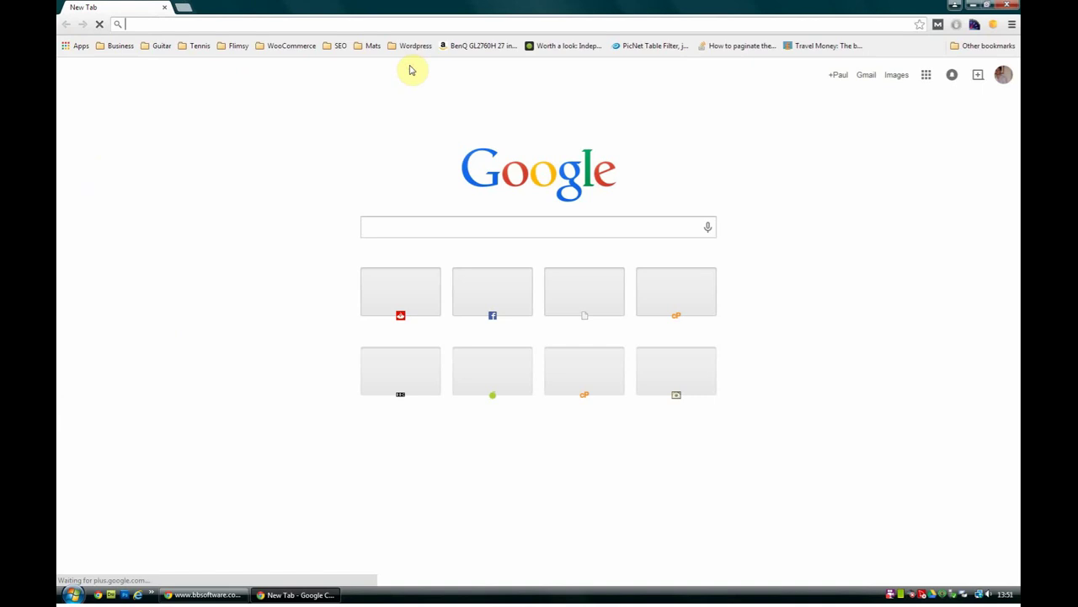
click(267, 20)
text(byebyerascal.com)
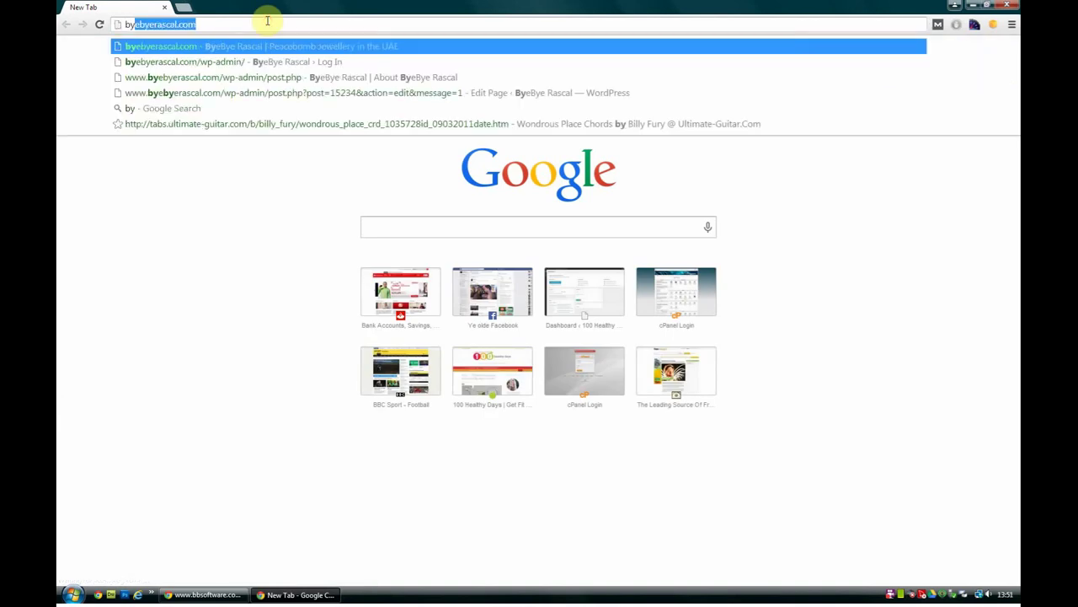
key(Down)
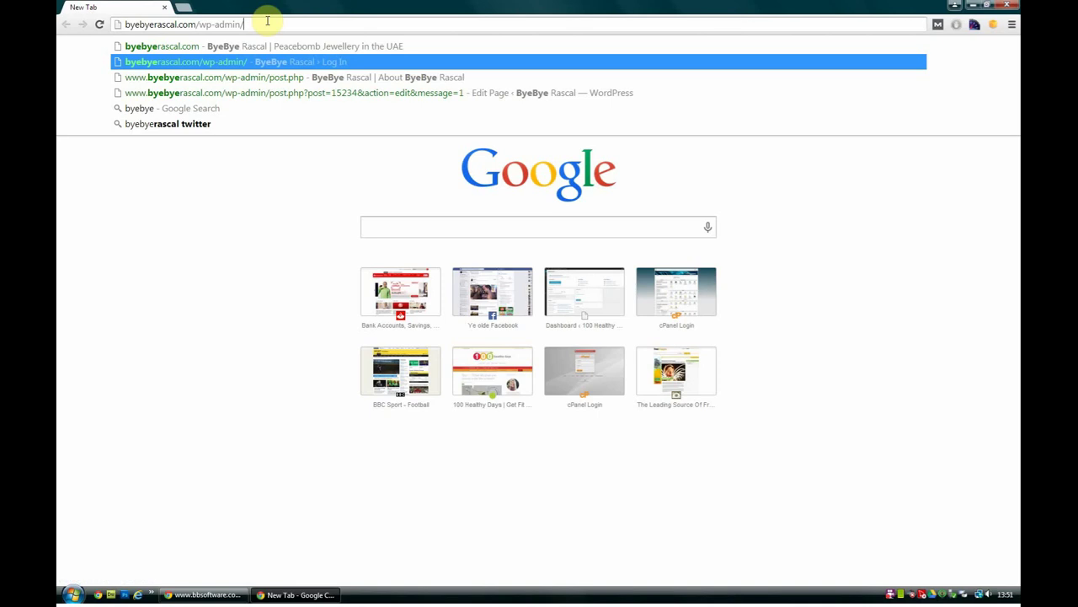
key(Return)
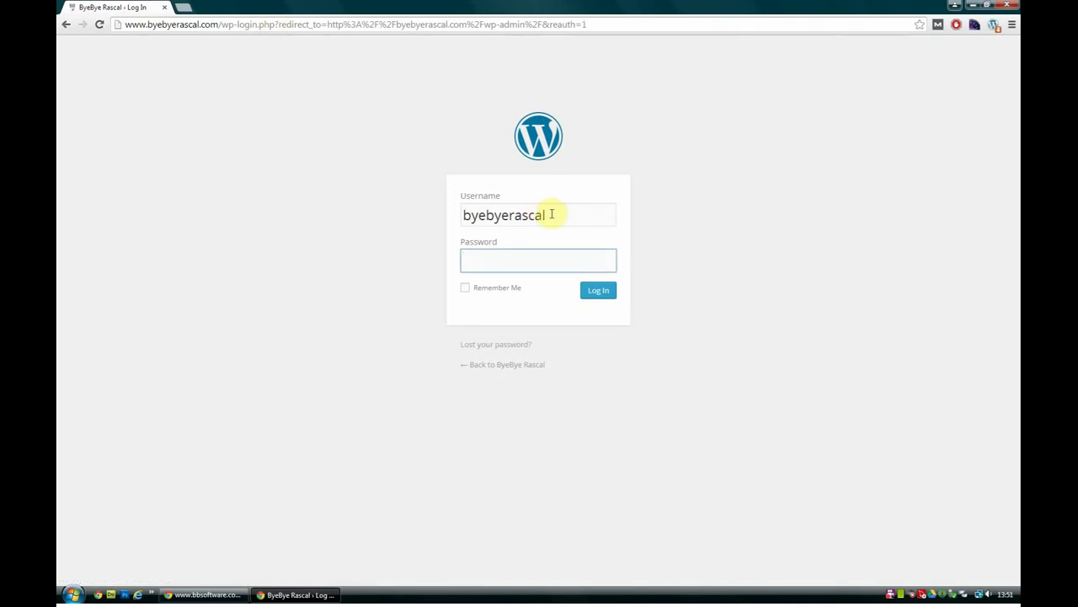
Keep the prefilled username, enter the account password and log in to the WordPress site
click(556, 214)
drag(556, 214, 452, 216)
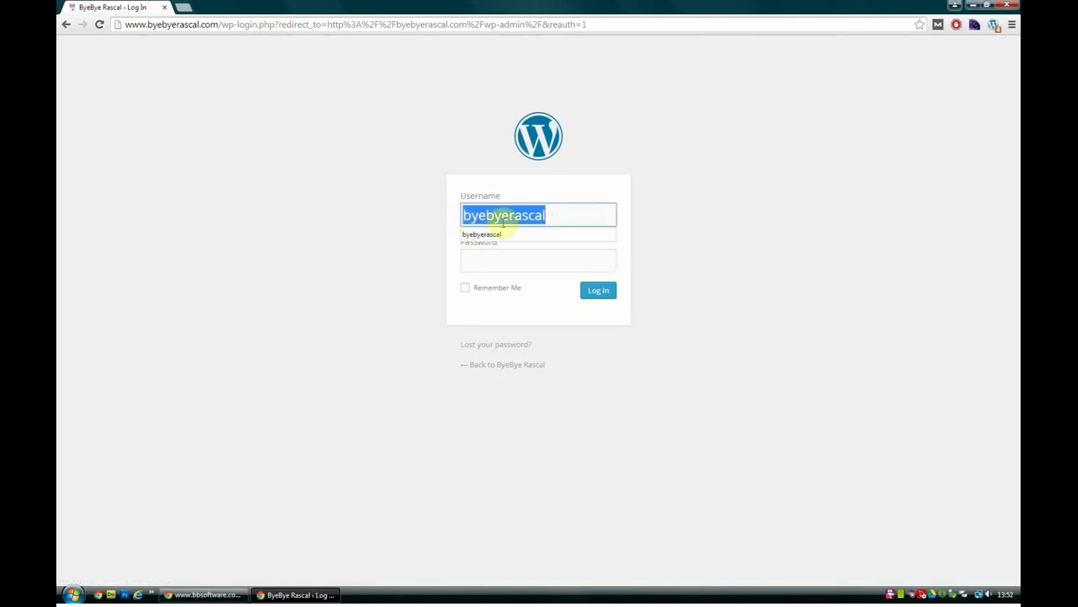
click(520, 260)
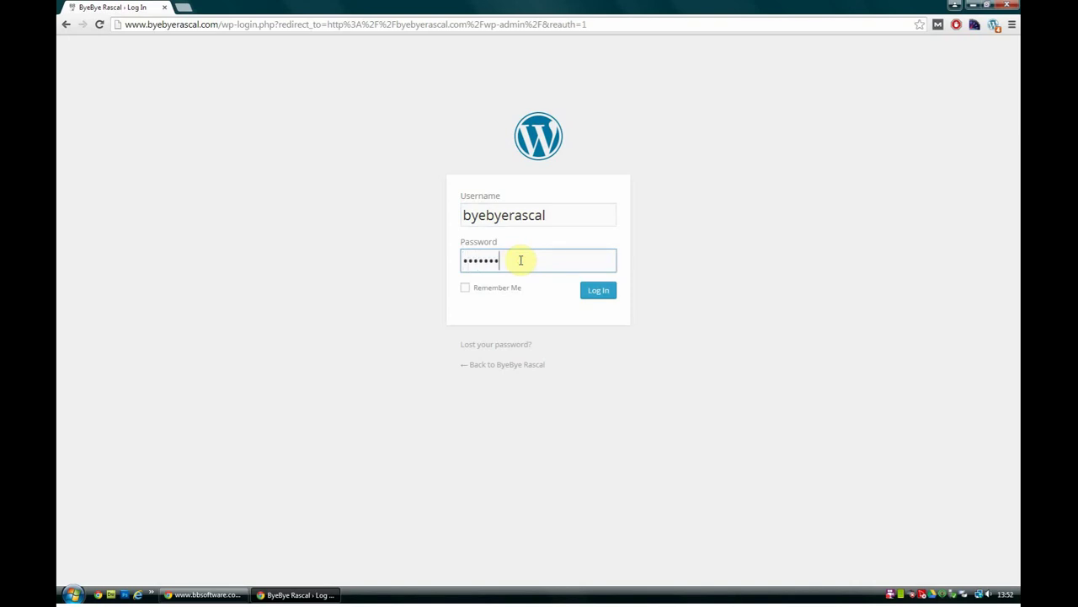
click(595, 291)
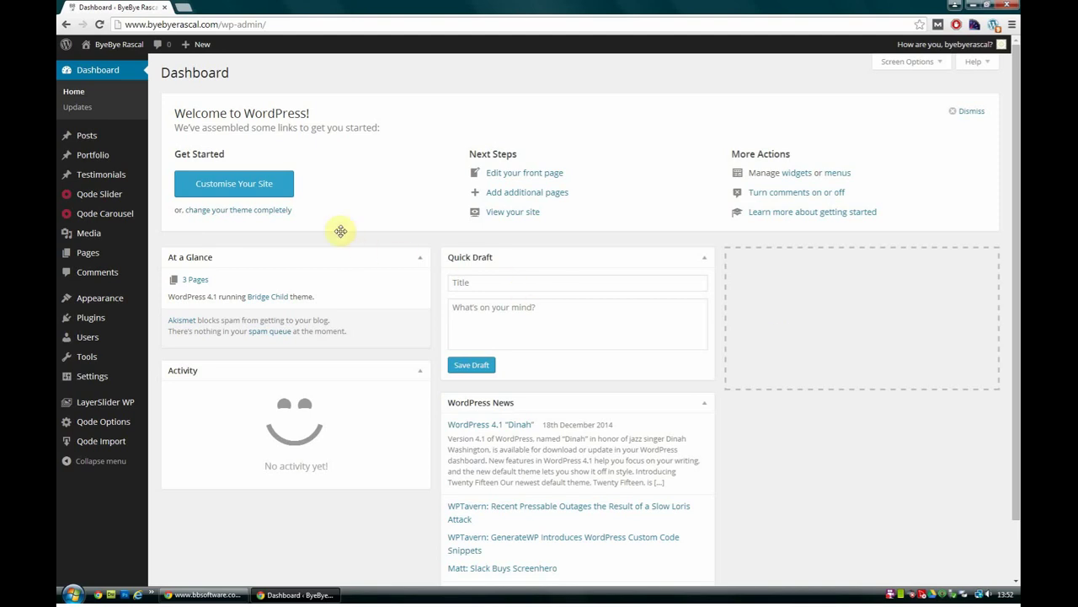
Open the list of all the site's pages and look over its entries
mouse_move(116, 137)
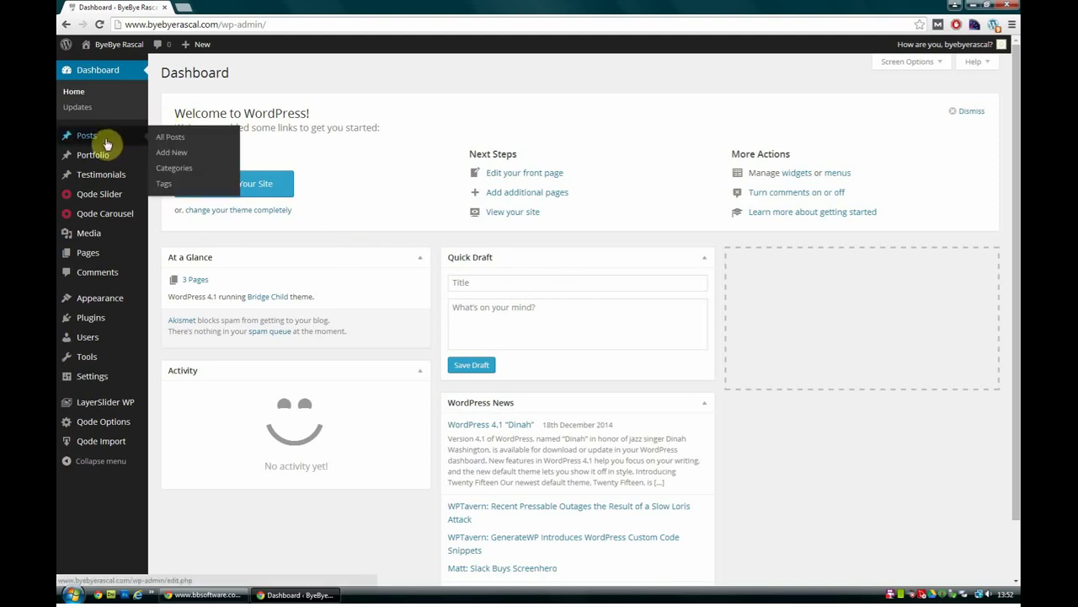
mouse_move(98, 175)
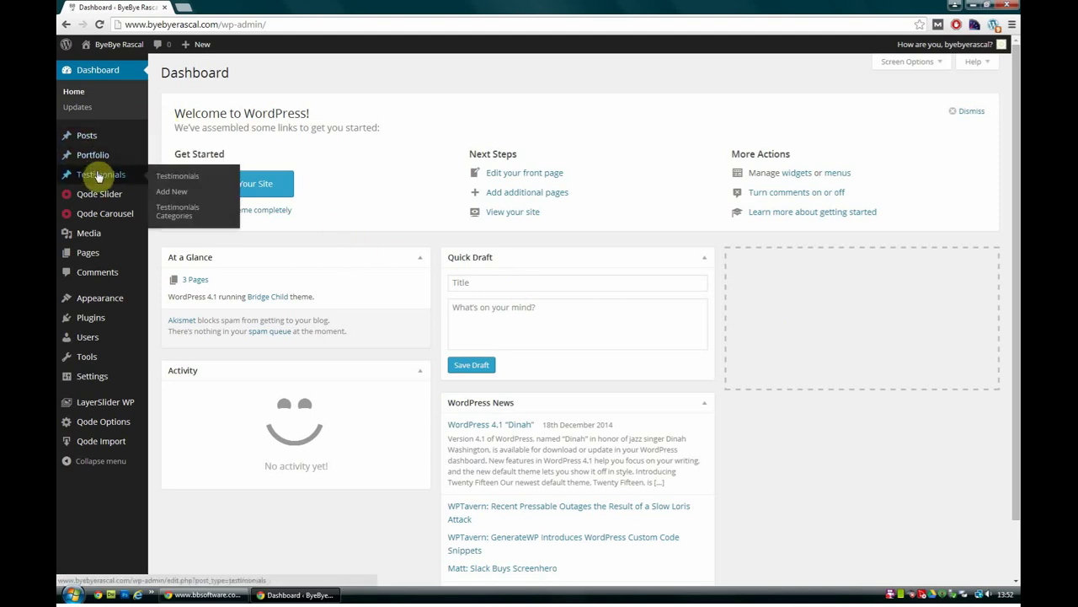
mouse_move(93, 257)
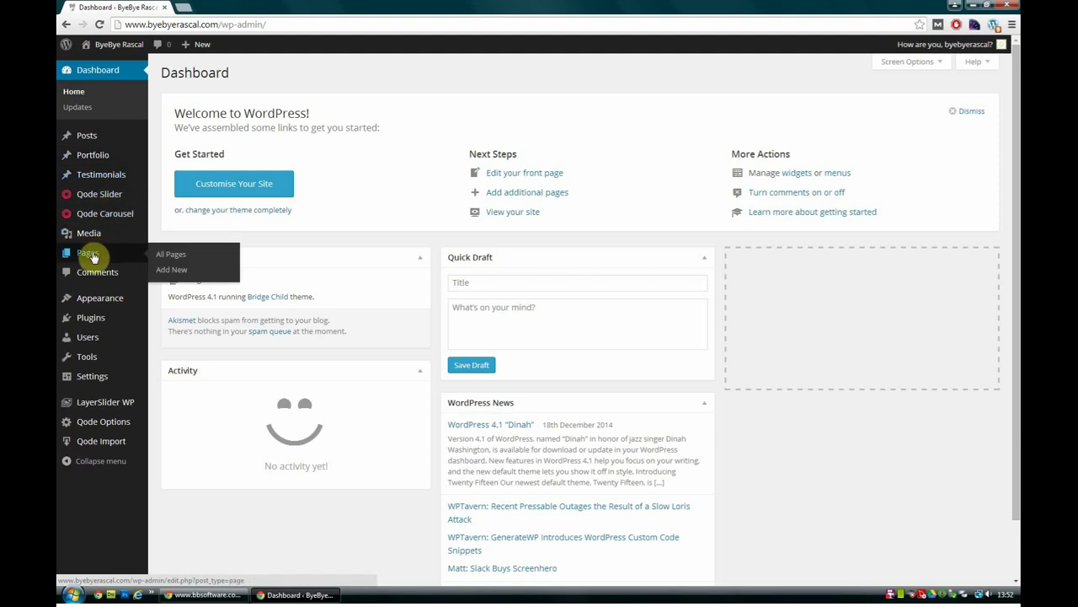
click(90, 254)
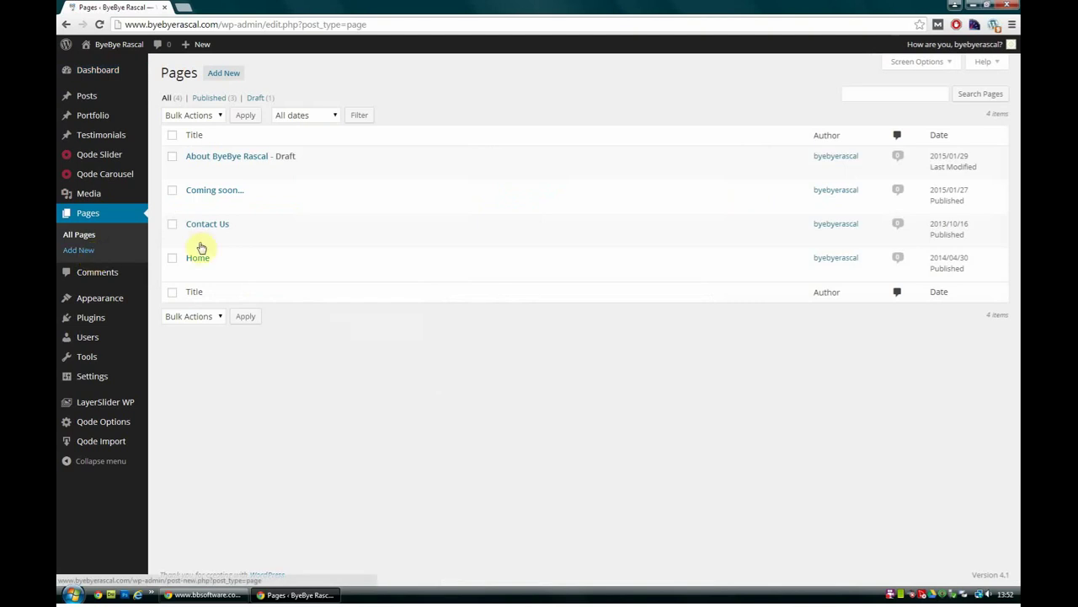
mouse_move(326, 230)
mouse_move(277, 202)
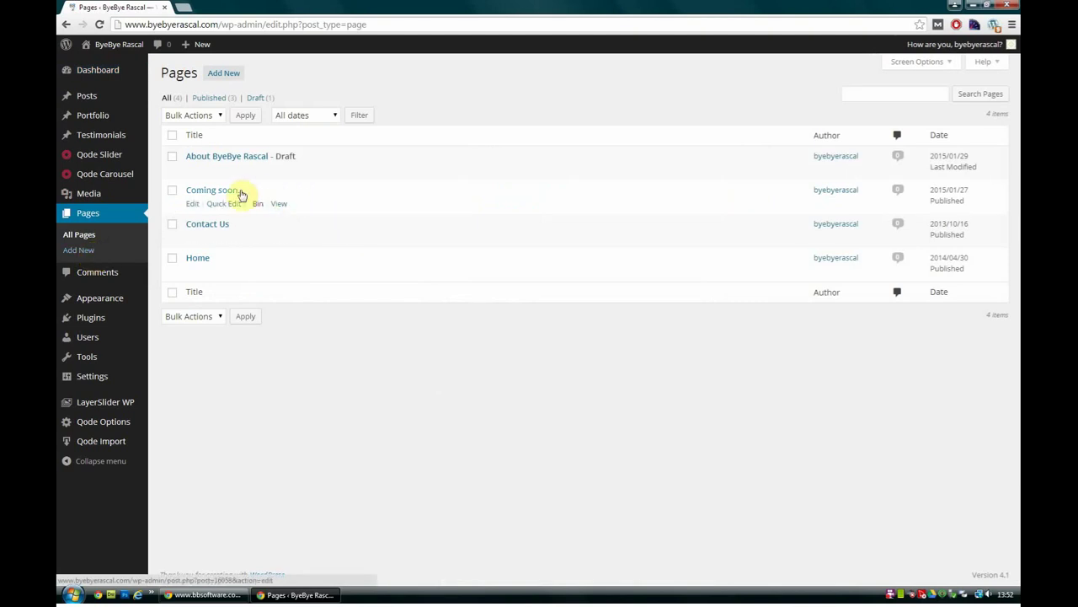
mouse_move(209, 244)
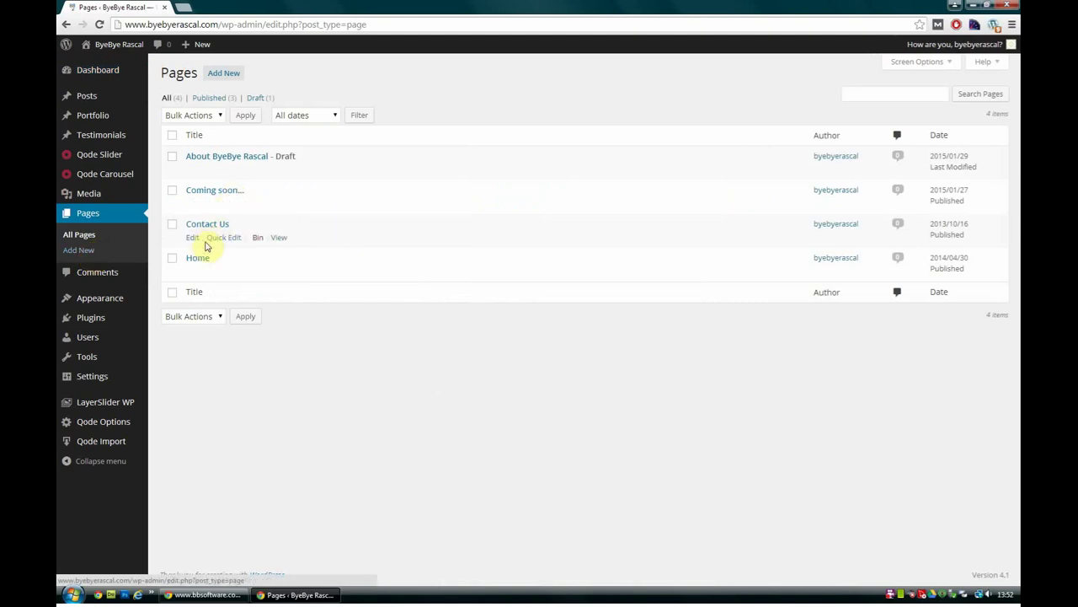
mouse_move(239, 207)
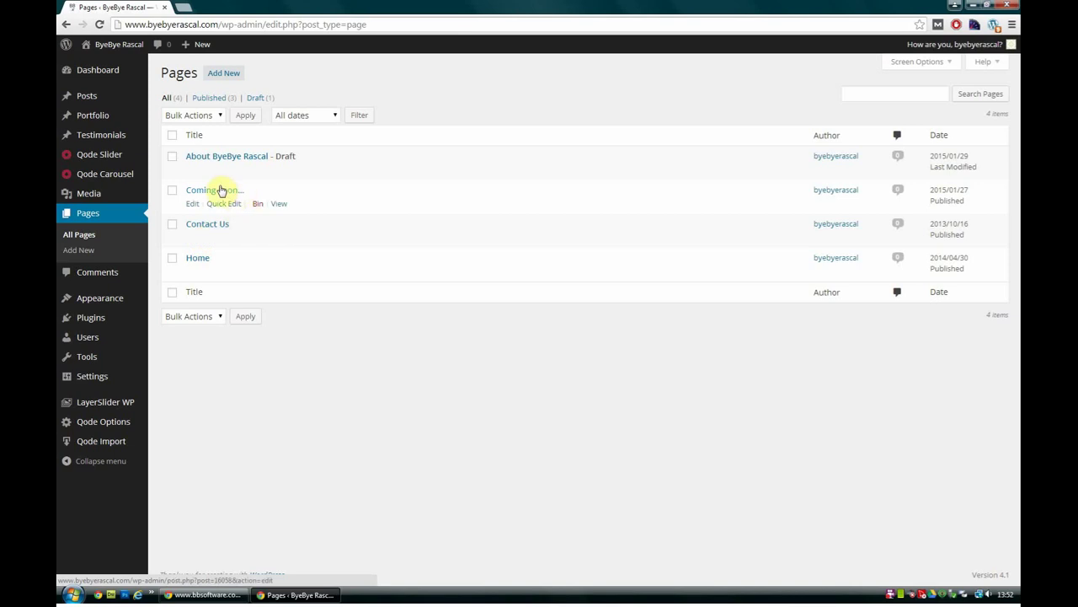
mouse_move(253, 164)
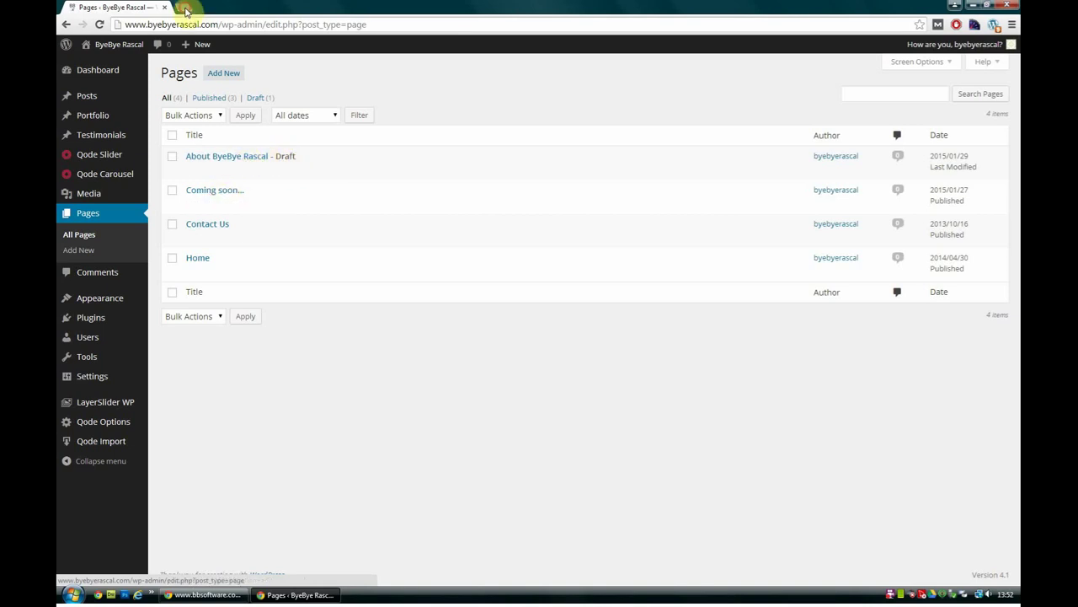
Open the live site byebyerascal.com in a new browser tab to view its home page
click(185, 9)
text(byebyerascal.com)
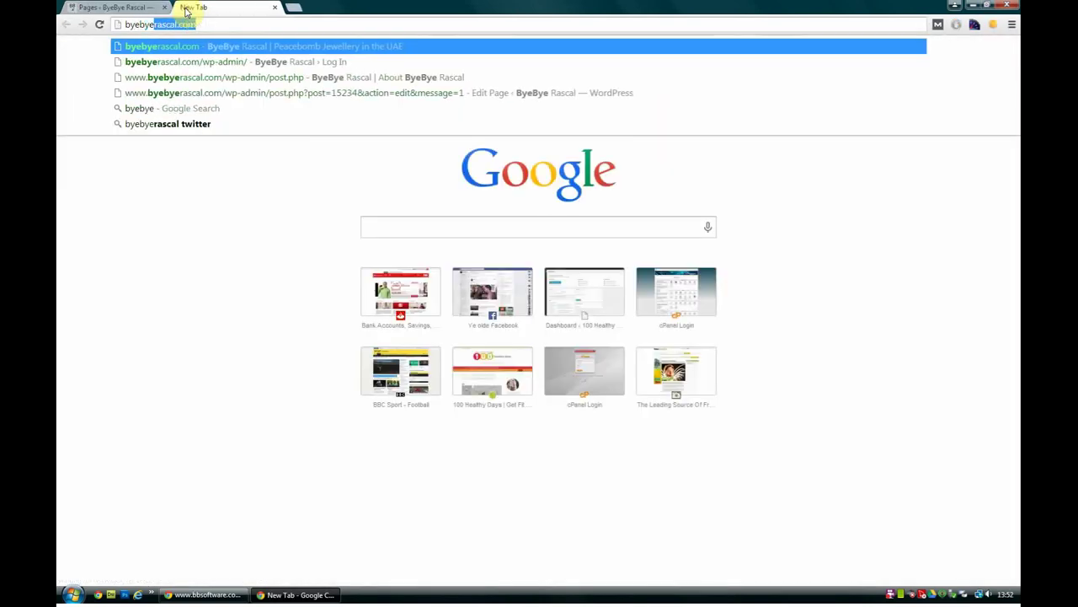
key(Return)
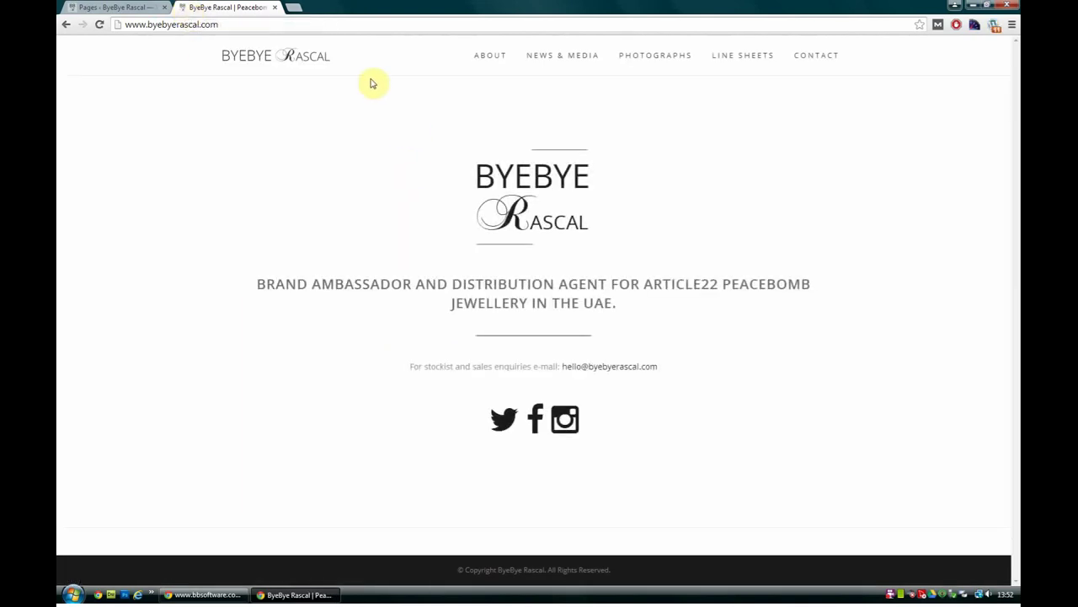
Return to the WordPress page list and open the Home page for editing
click(113, 6)
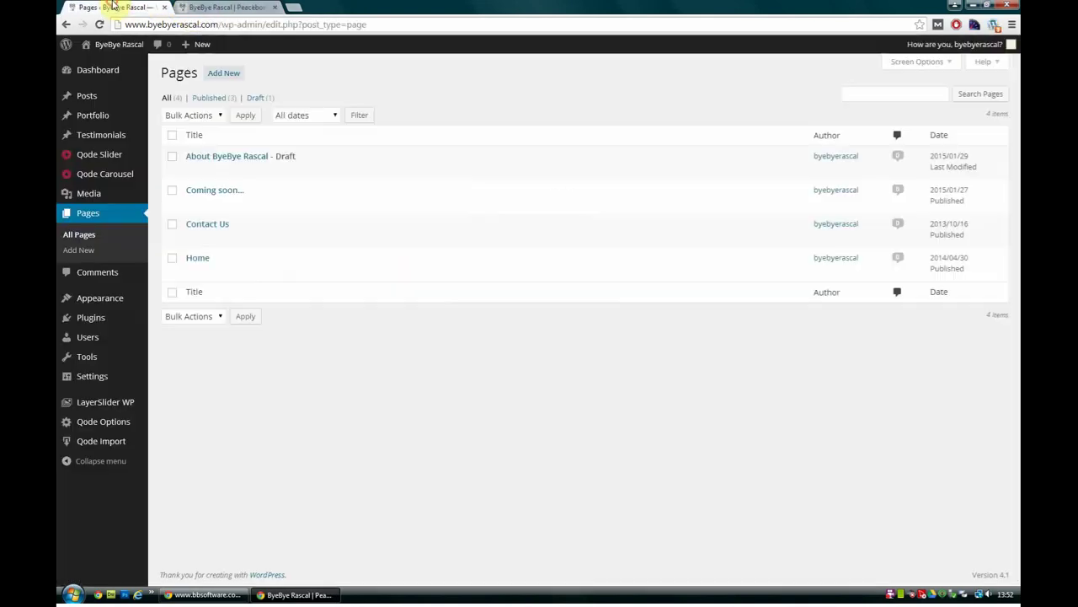
click(192, 257)
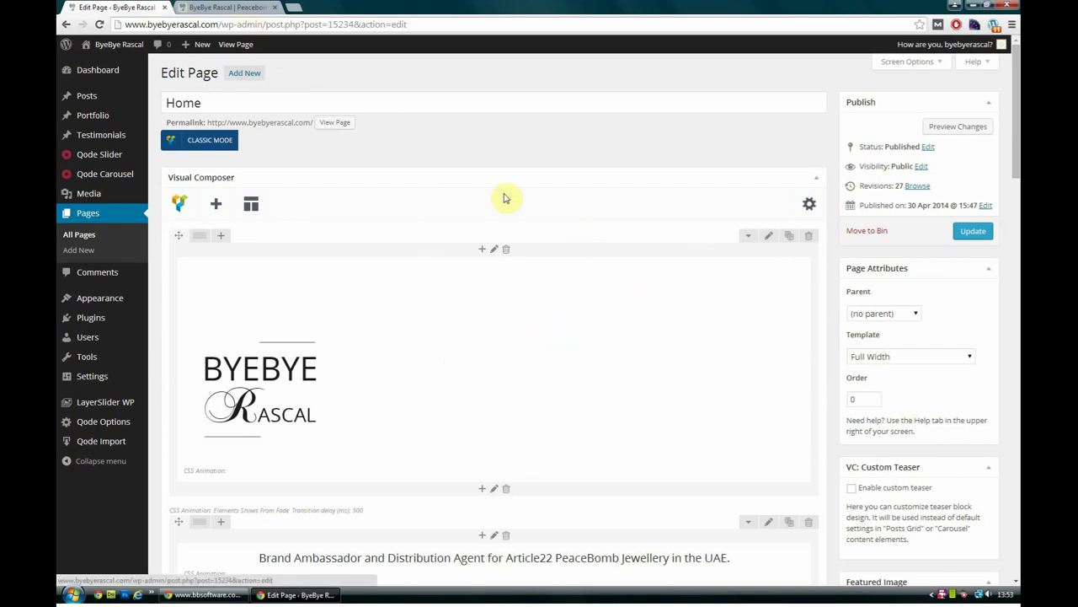
Examine the Home page's Visual Composer layout, from the logo row and text blocks down to the social icon elements
scroll(263, 422, down, 1)
scroll(379, 414, down, 3)
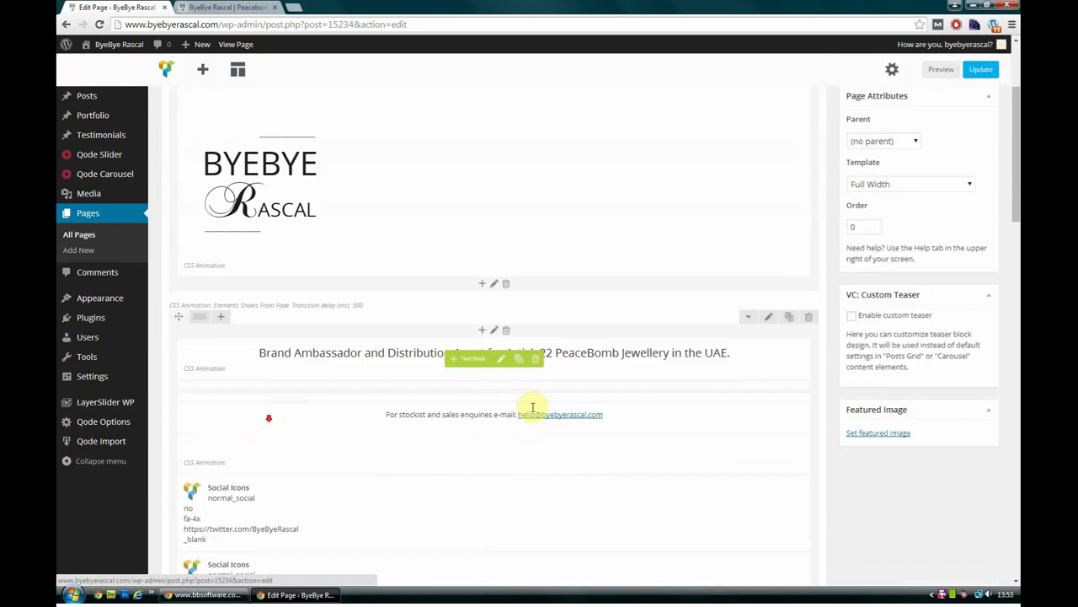
scroll(808, 411, up, 3)
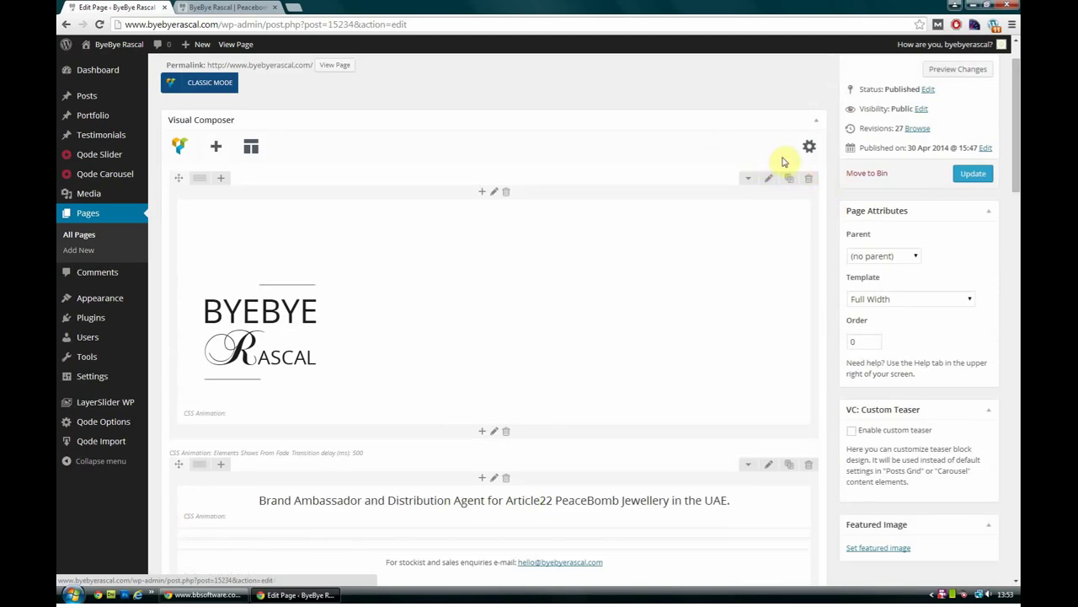
scroll(645, 161, down, 2)
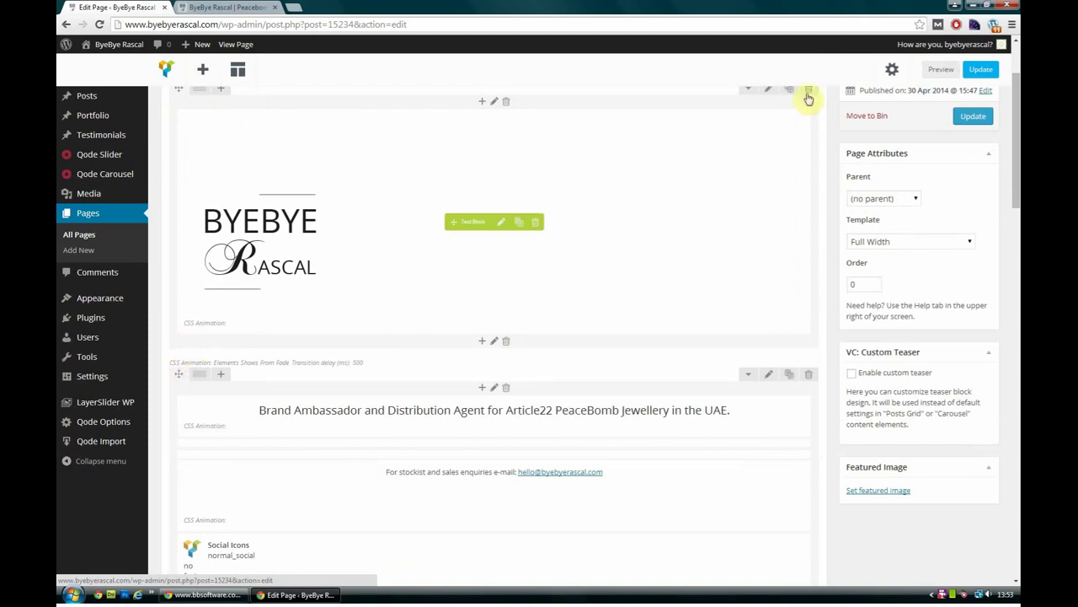
scroll(570, 177, up, 2)
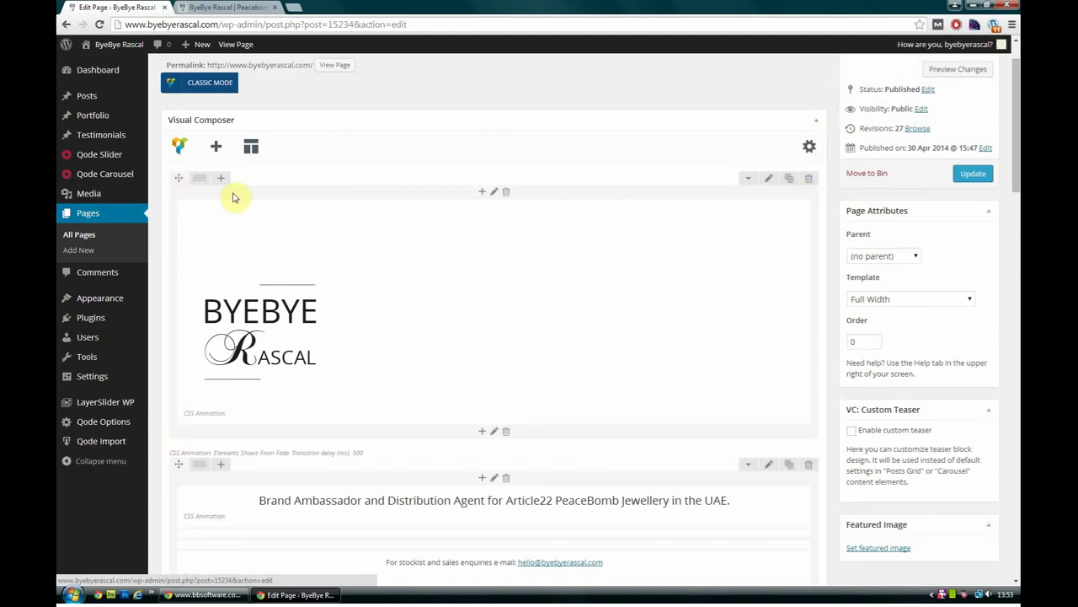
mouse_move(266, 313)
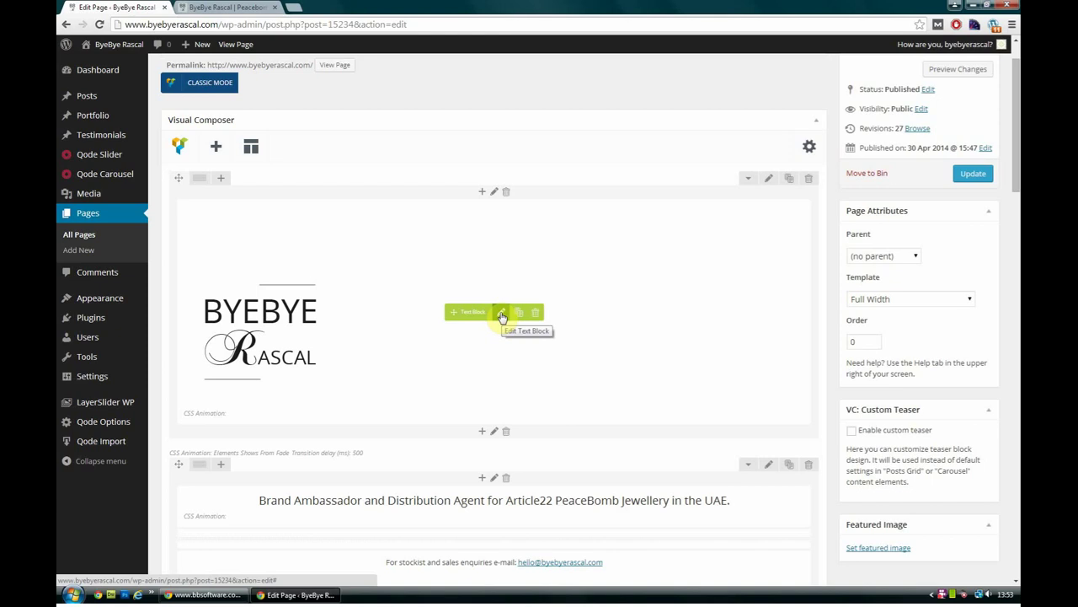
scroll(368, 303, down, 3)
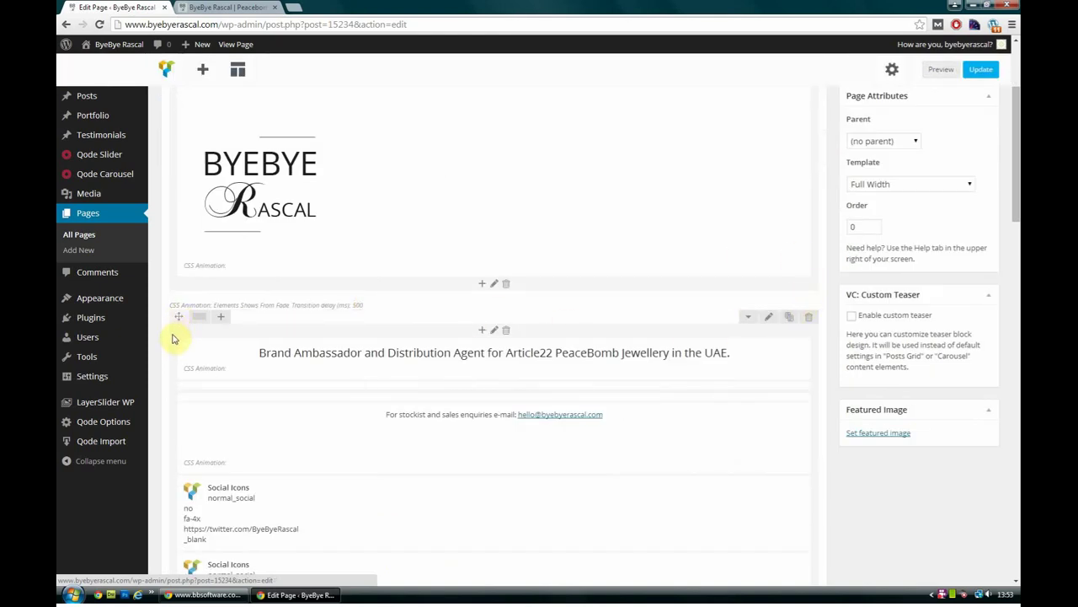
mouse_move(182, 378)
mouse_down()
mouse_move(490, 354)
mouse_move(362, 351)
mouse_move(373, 356)
mouse_move(570, 242)
mouse_move(578, 304)
mouse_move(409, 233)
mouse_move(568, 244)
mouse_move(509, 255)
mouse_move(601, 244)
mouse_move(368, 272)
mouse_move(331, 236)
mouse_move(224, 258)
mouse_up()
scroll(373, 356, down, 2)
scroll(578, 303, down, 1)
scroll(368, 272, down, 1)
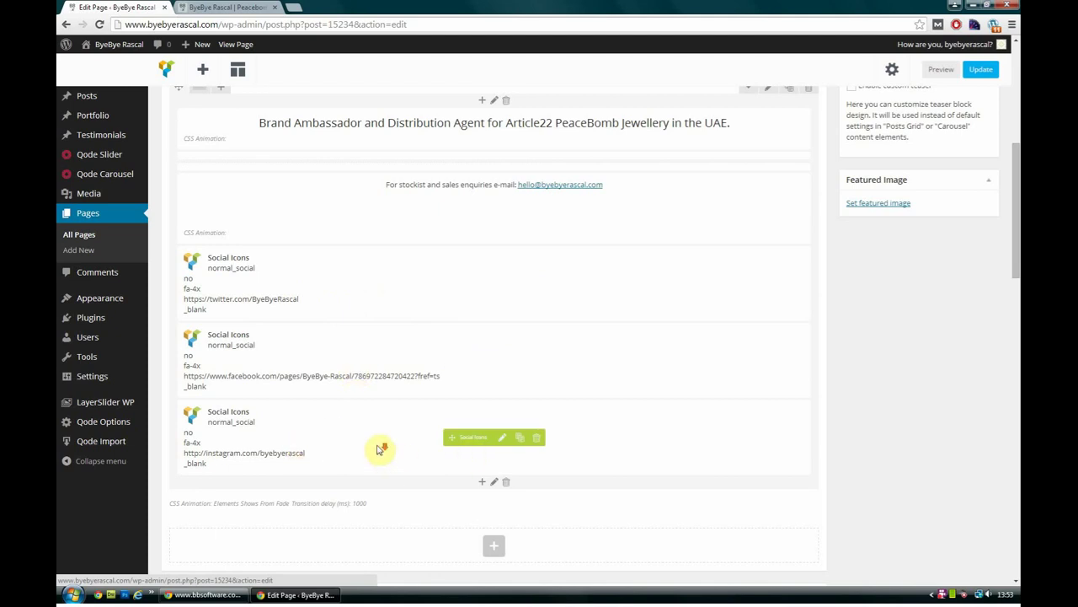
scroll(380, 449, down, 1)
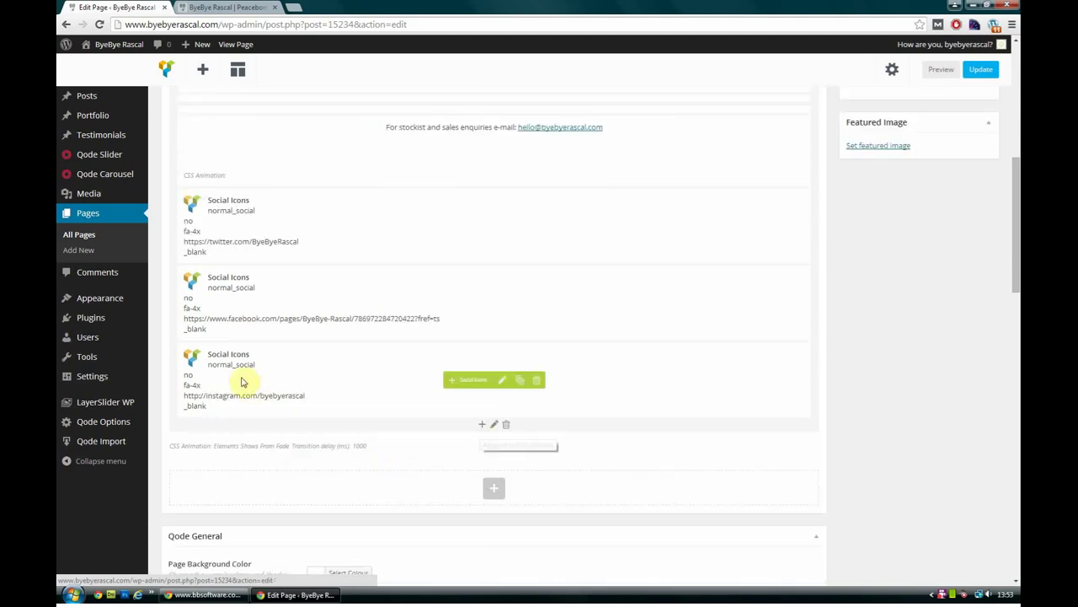
Add a Social Icons element below the Instagram one, with type Normal and the Google Plus icon
click(481, 426)
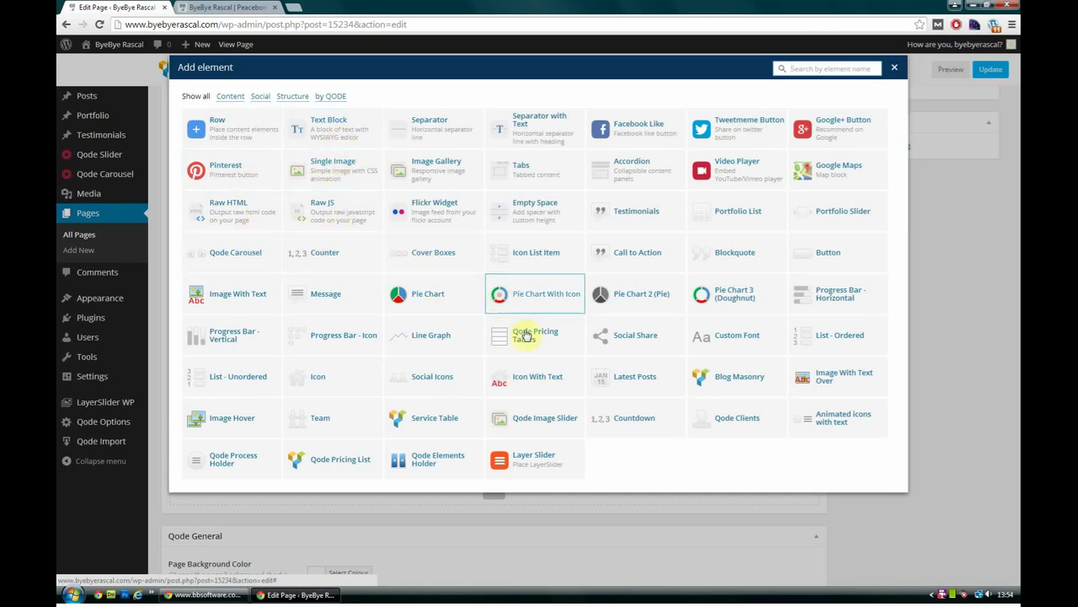
click(433, 380)
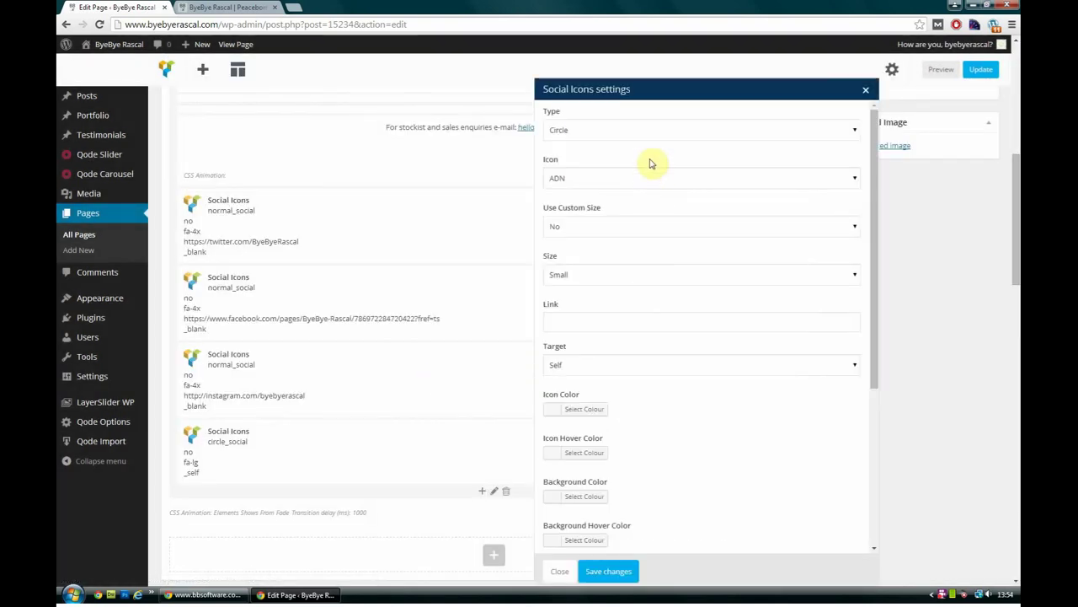
click(710, 133)
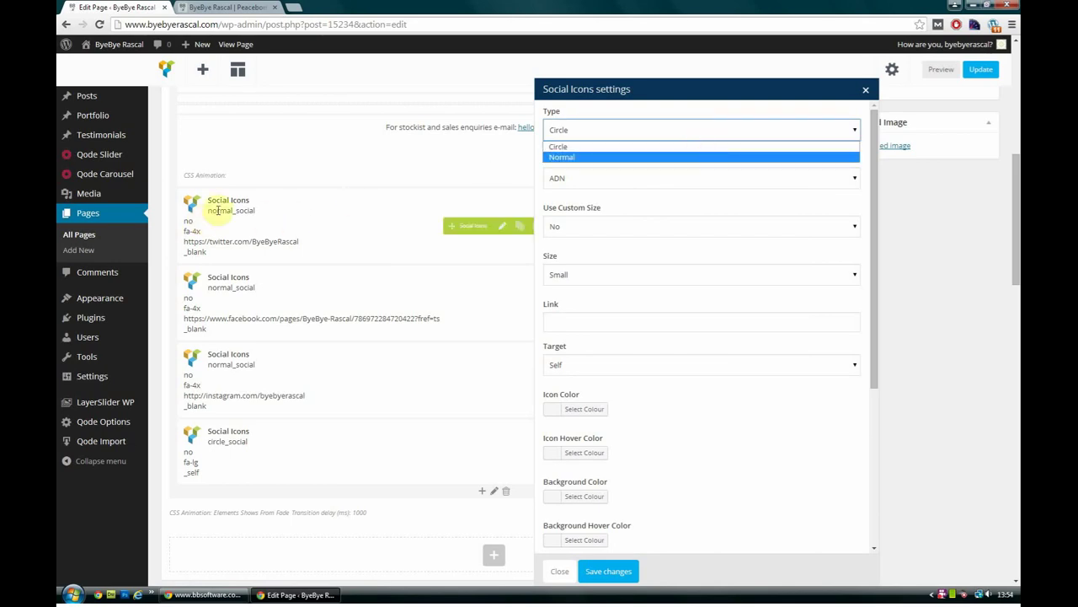
click(573, 157)
click(720, 180)
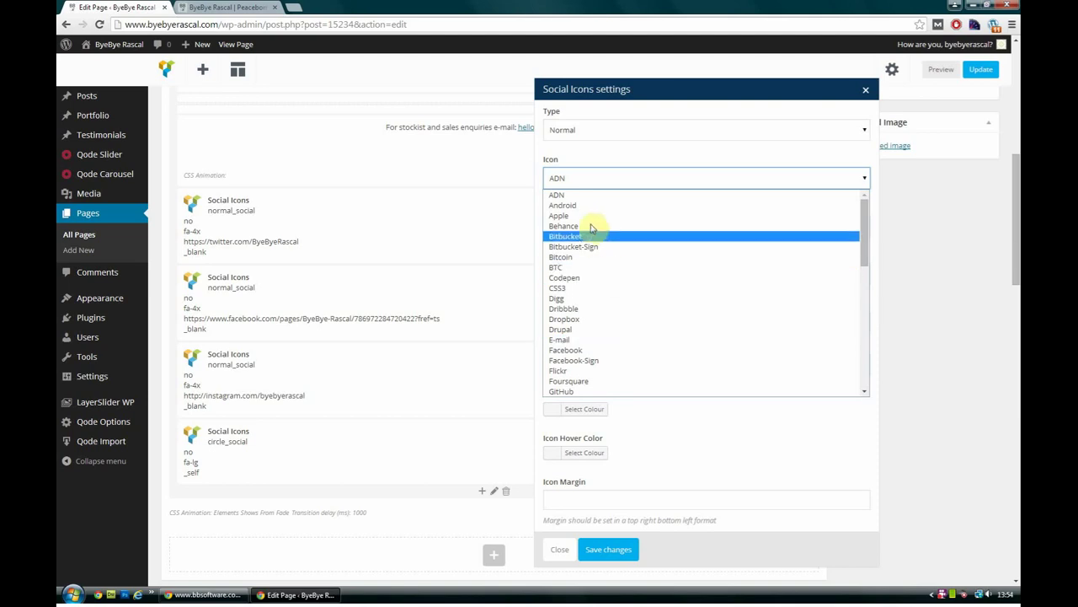
scroll(632, 320, down, 5)
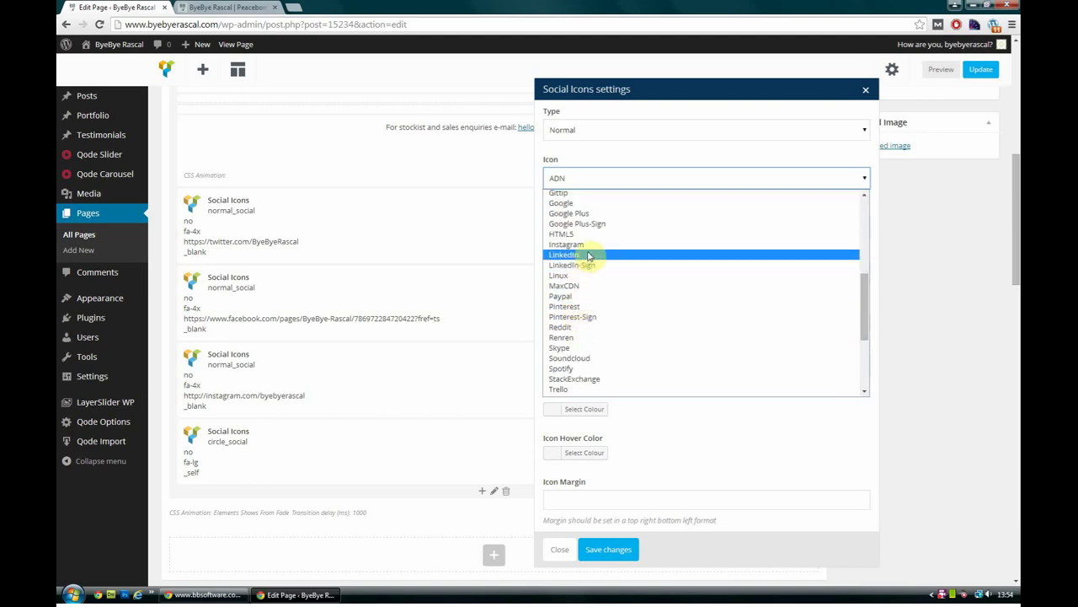
click(581, 215)
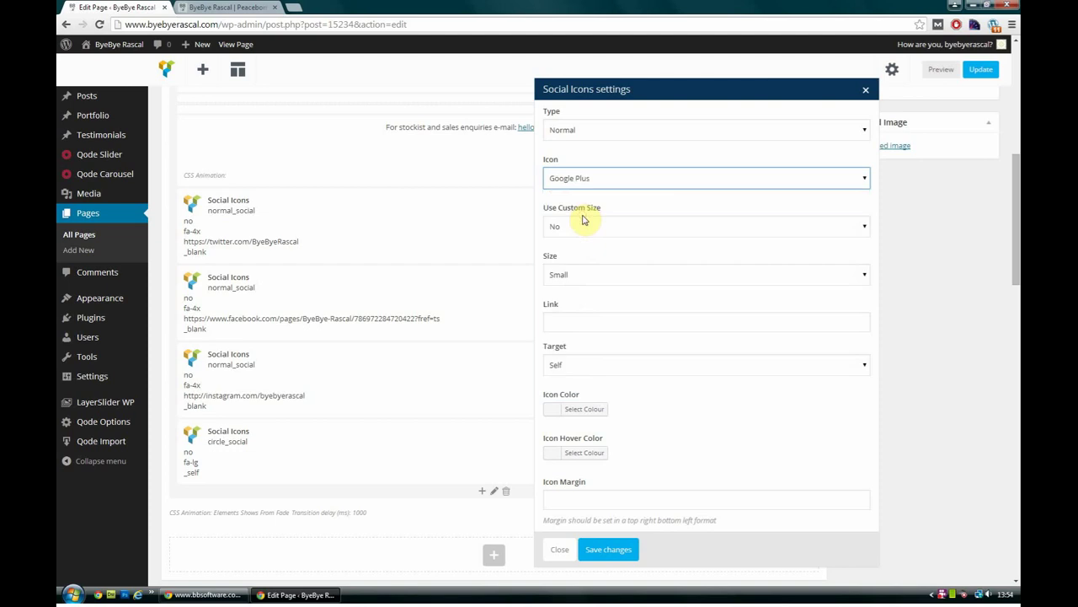
Keep custom sizing off for the Google Plus icon and set its size to Very Large
click(628, 227)
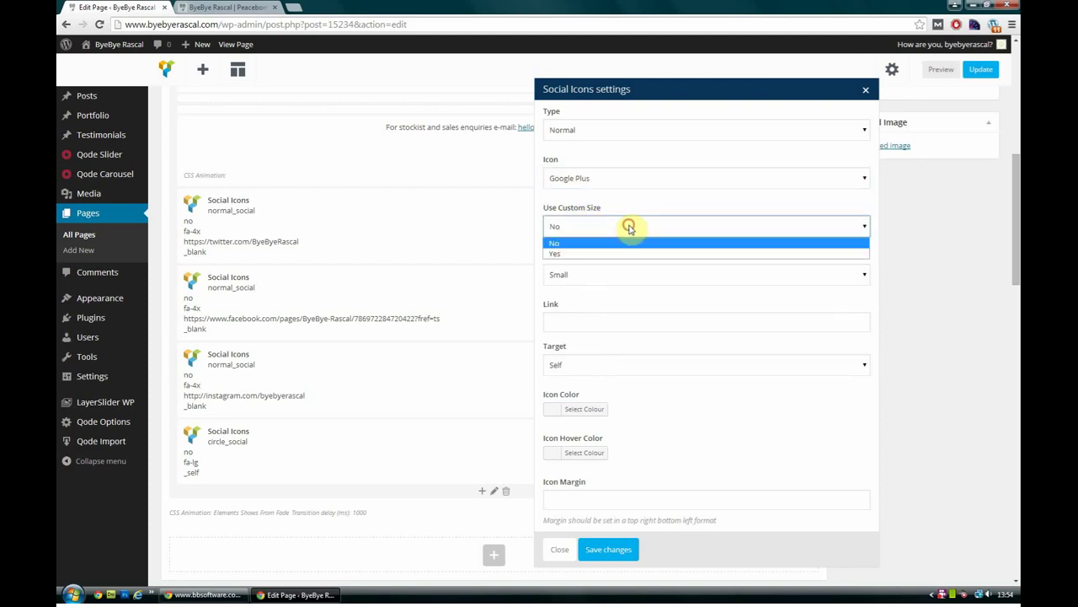
click(630, 225)
click(653, 274)
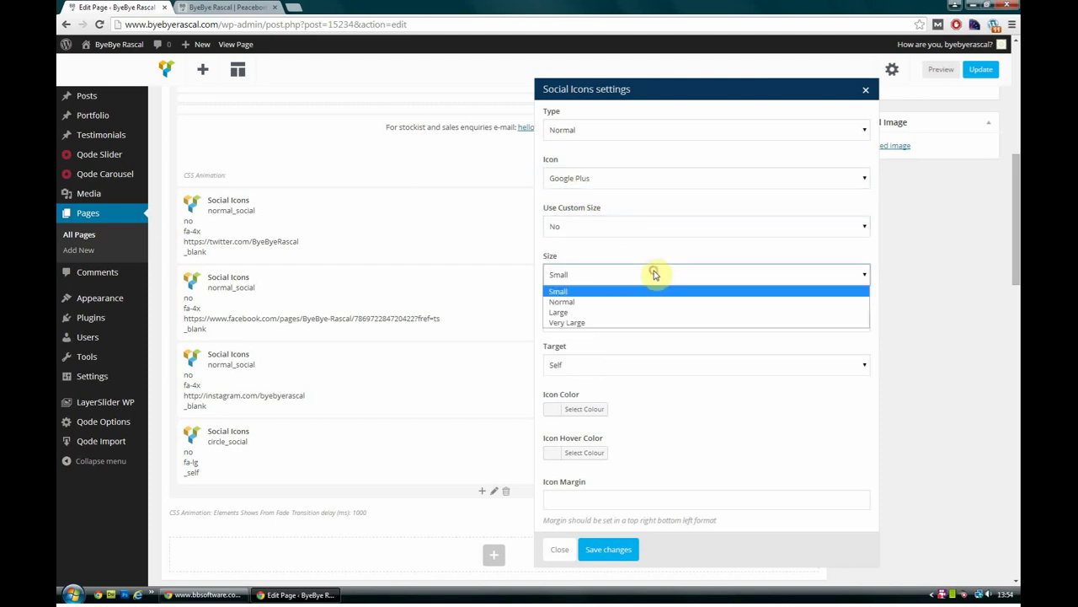
click(592, 325)
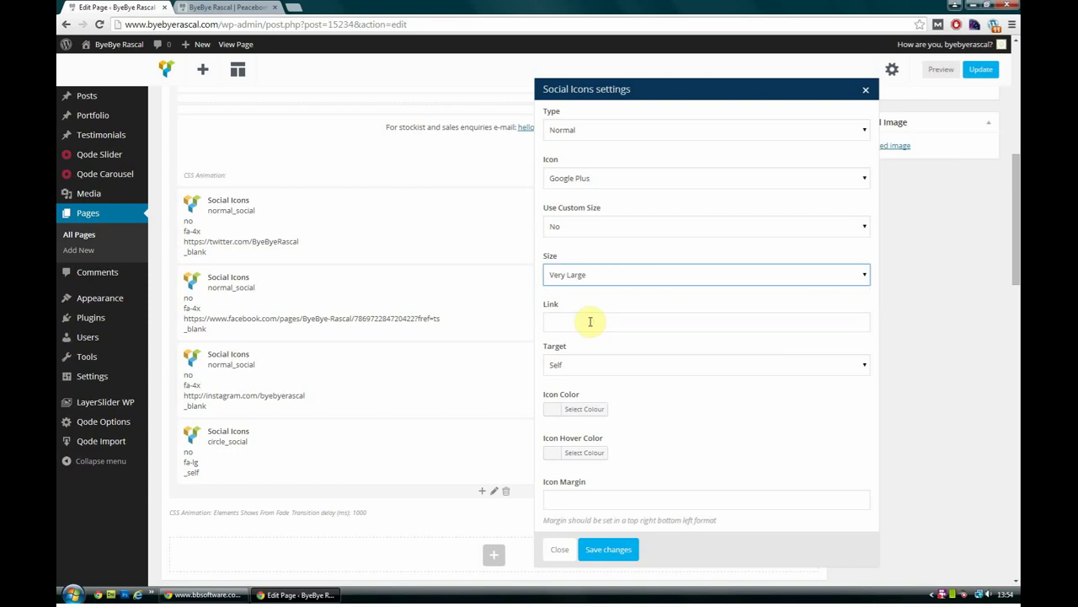
click(581, 324)
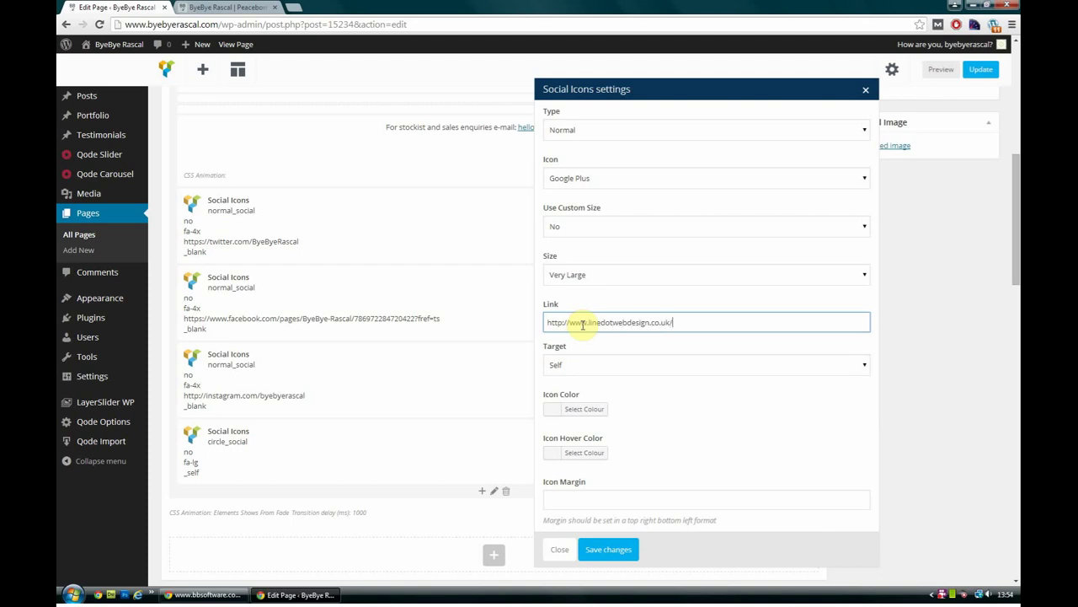
click(642, 366)
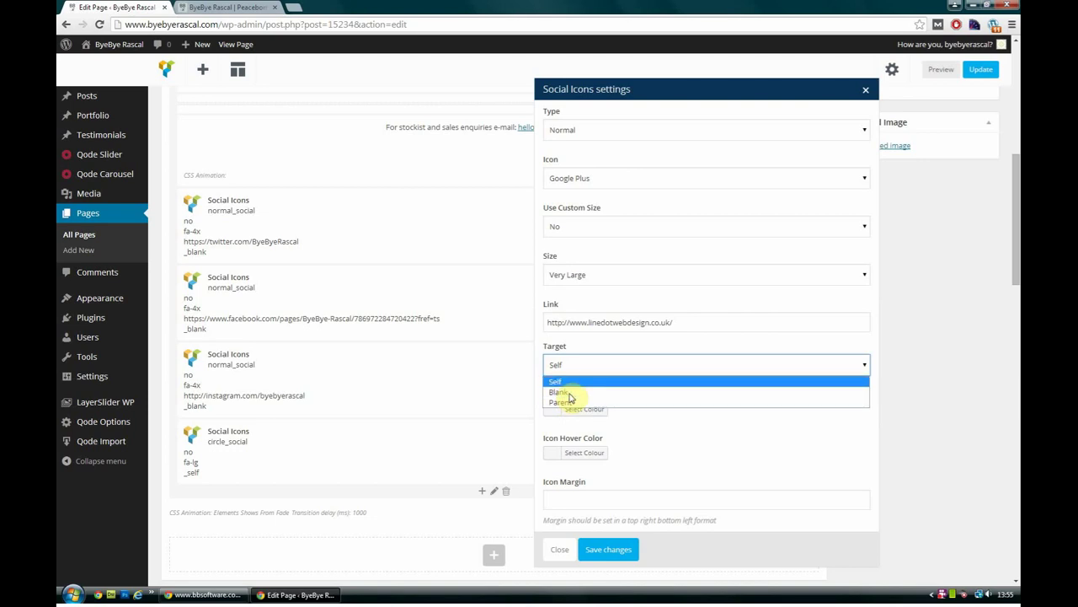
click(563, 393)
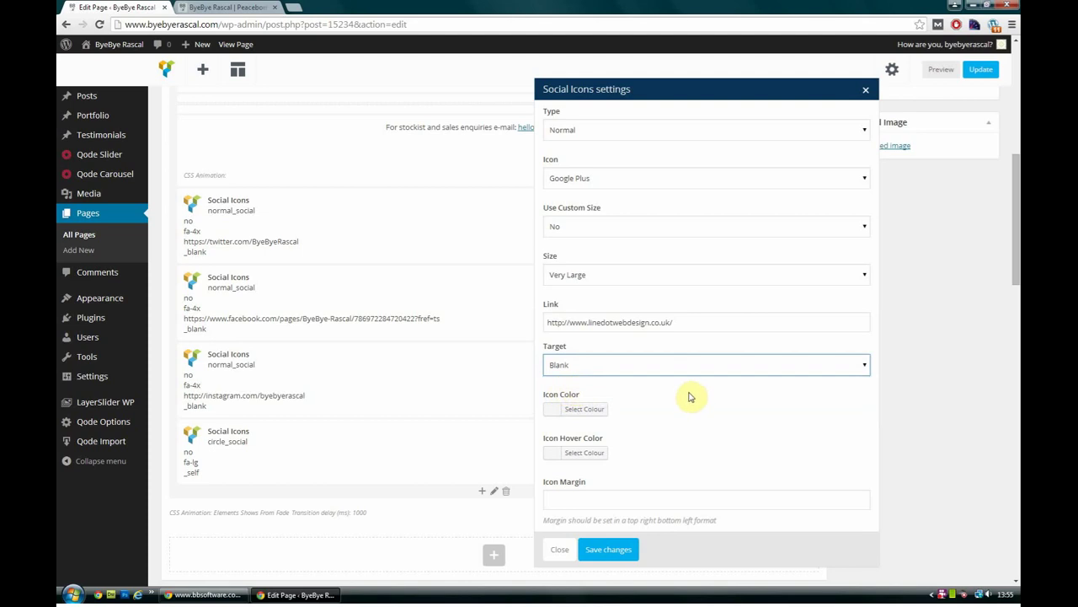
Set the icon colour to grey #919191 and the hover colour to near-black #0a0a0a, and save the element's settings
scroll(691, 402, down, 1)
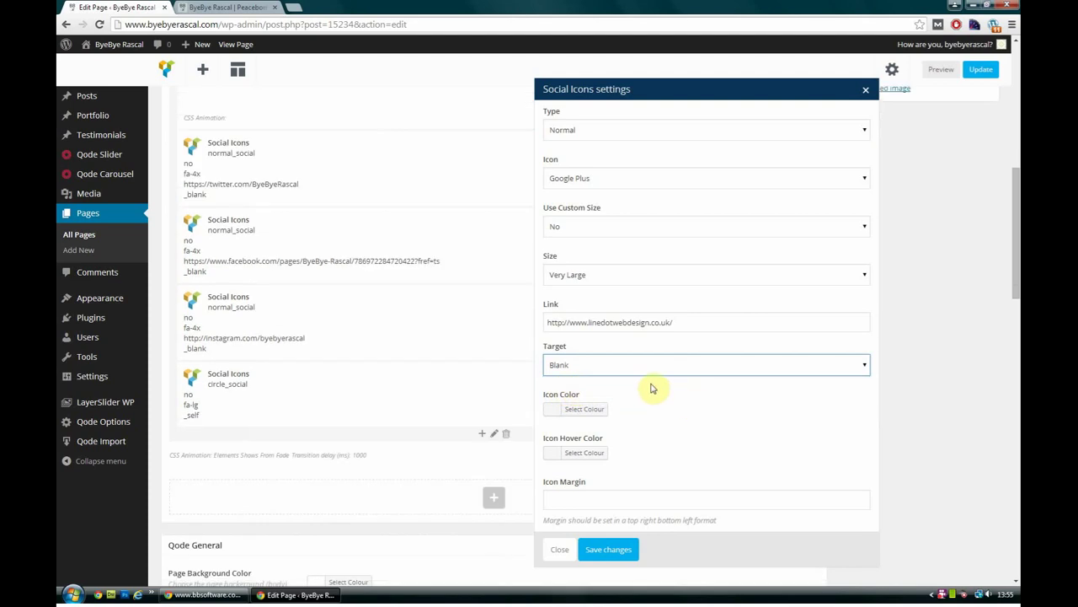
click(556, 411)
click(572, 503)
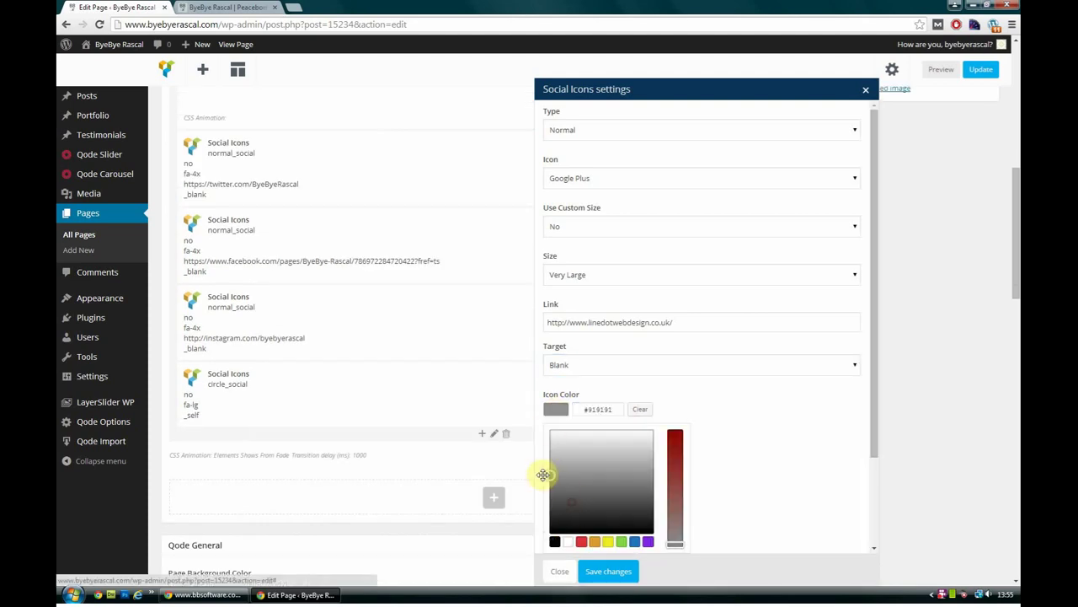
click(541, 474)
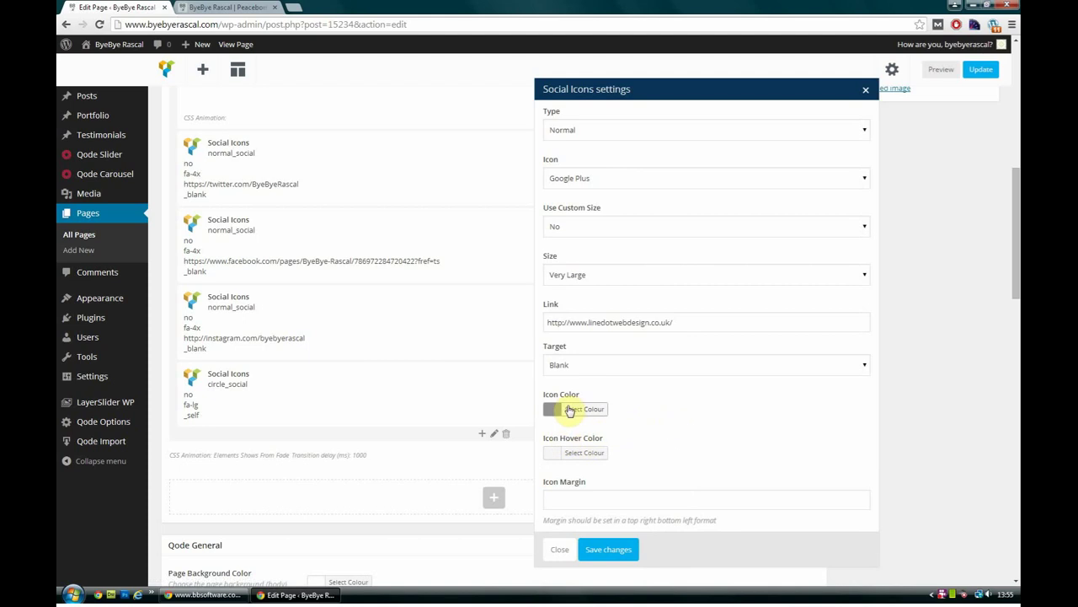
click(574, 455)
scroll(657, 506, down, 2)
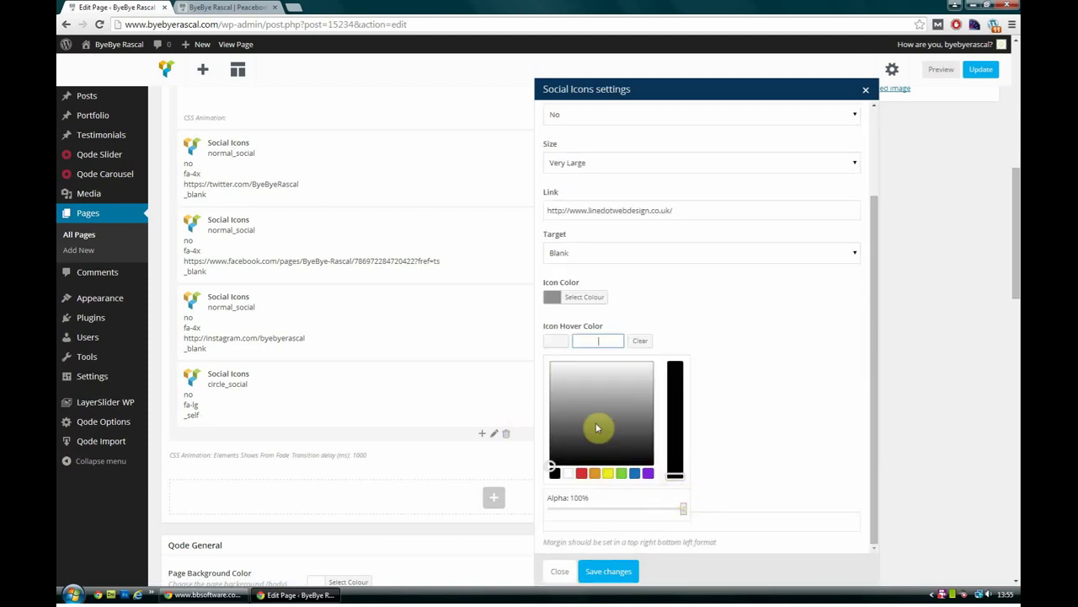
click(553, 472)
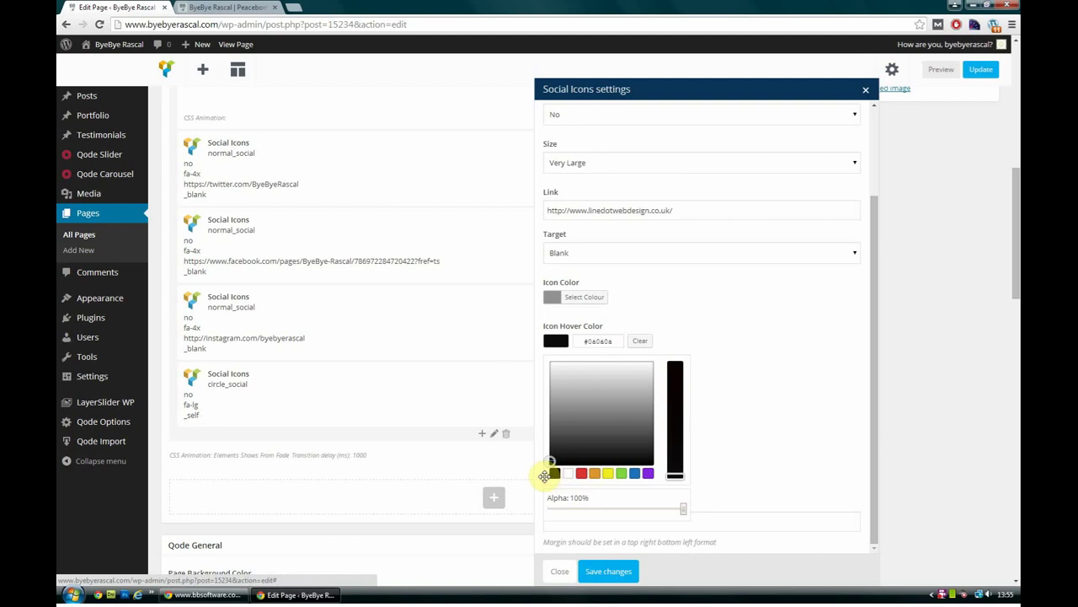
click(756, 347)
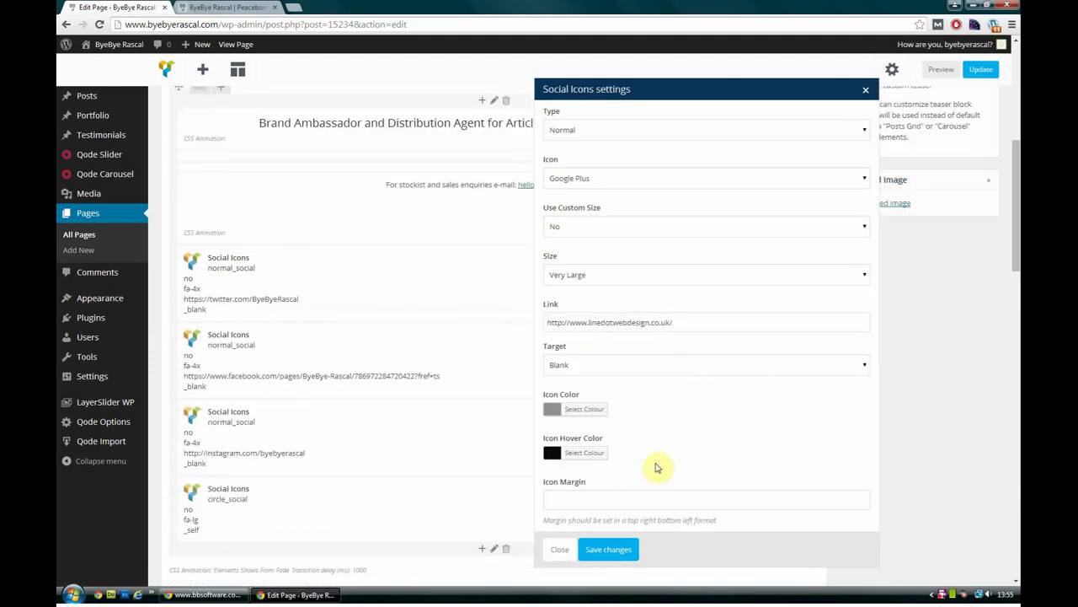
click(620, 549)
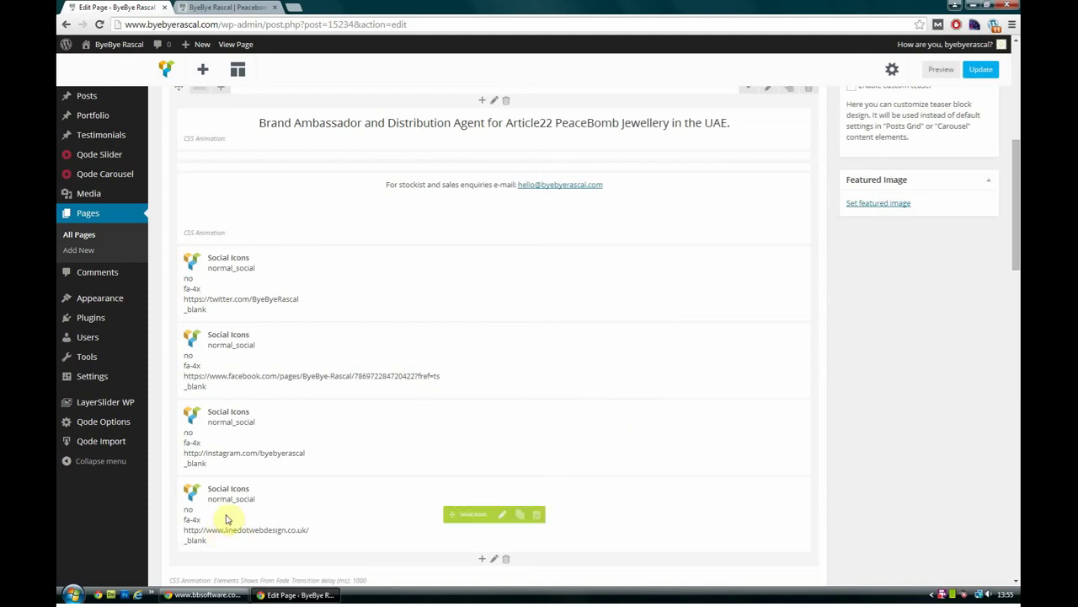
Preview the Home page changes, test the Google Plus icon's link, and close the website it opens
scroll(279, 497, down, 1)
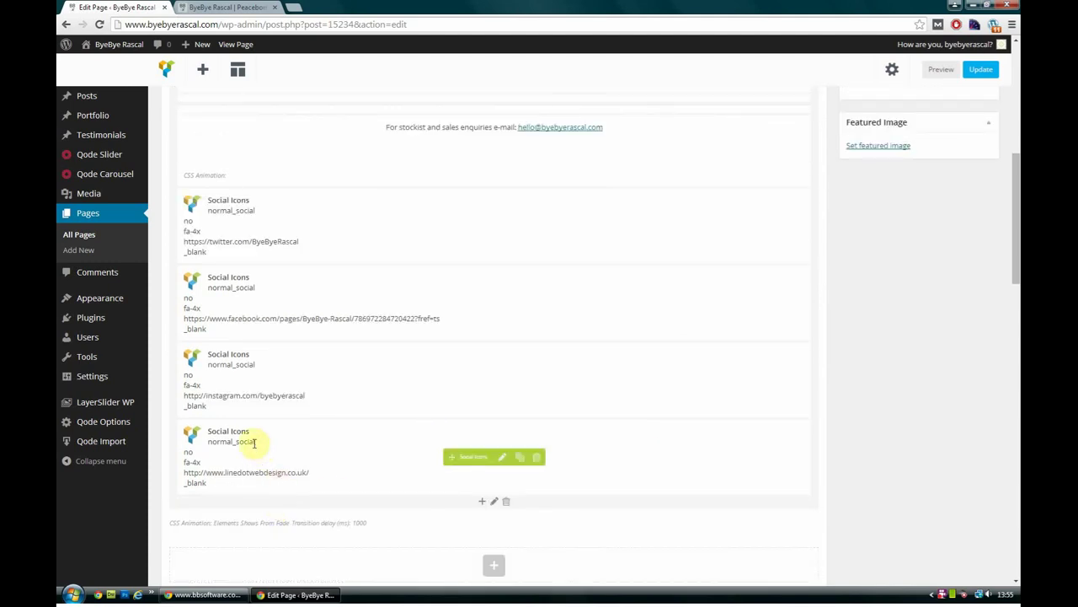
scroll(716, 433, up, 5)
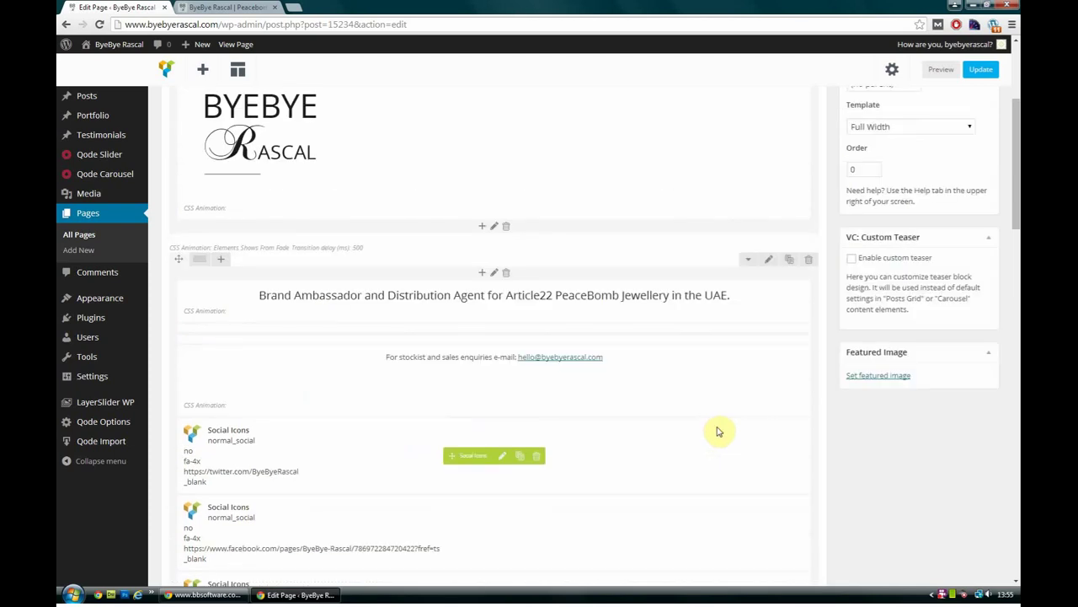
scroll(712, 431, up, 4)
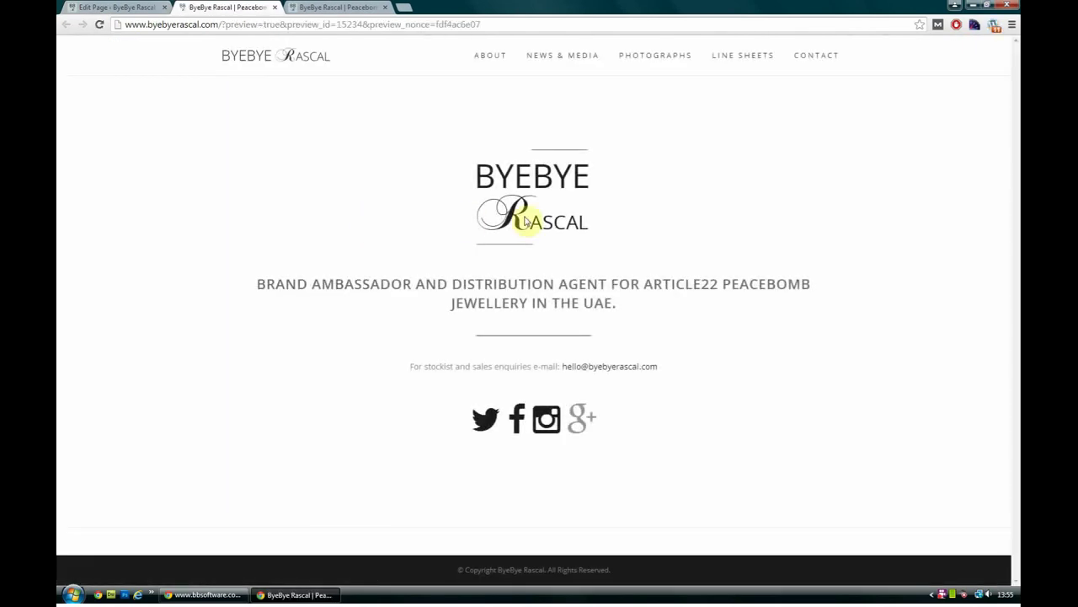
click(578, 434)
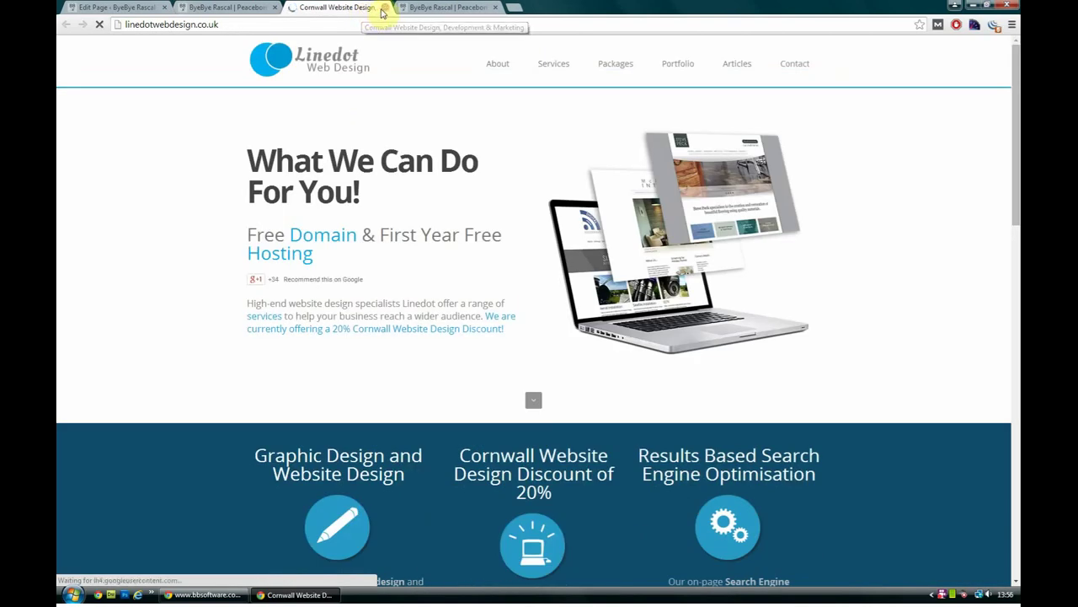
click(385, 6)
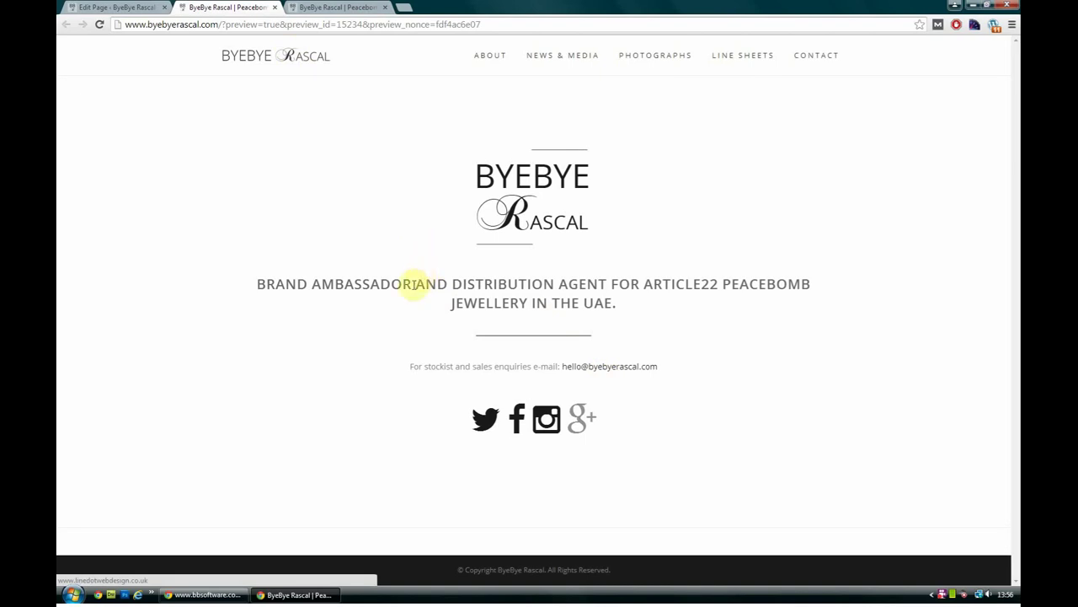
Return to the Home page editor, delete the Google Plus Social Icons element, and update the page
click(99, 7)
scroll(428, 320, down, 5)
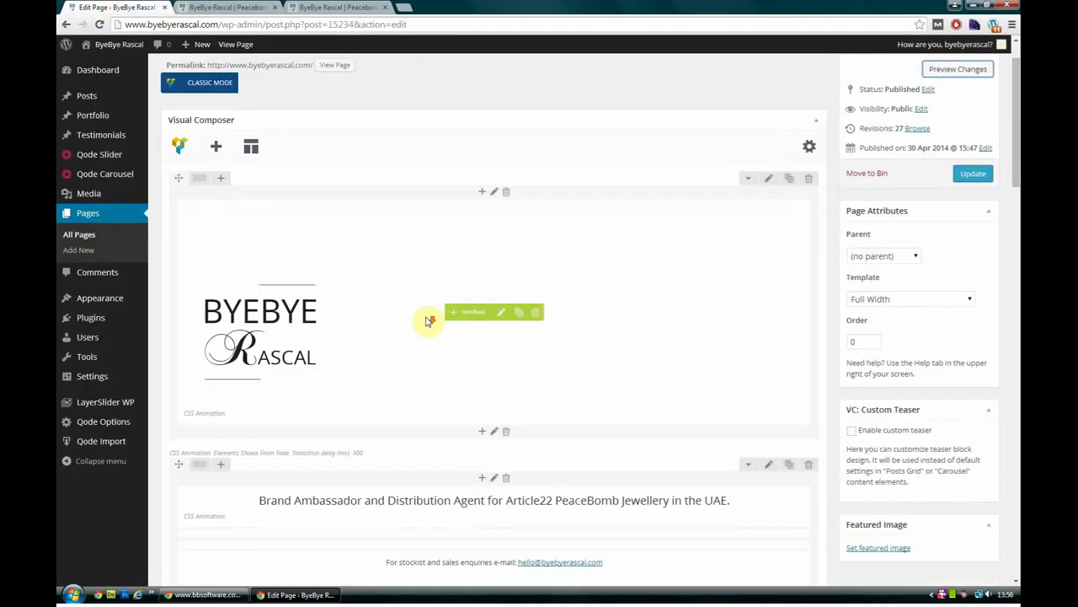
scroll(428, 320, down, 2)
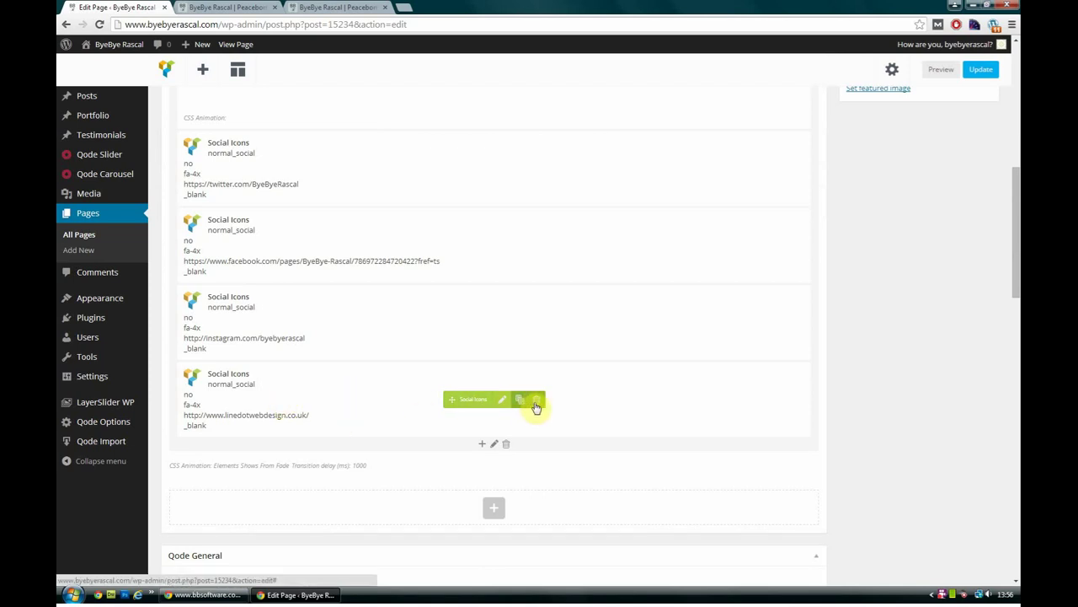
click(535, 401)
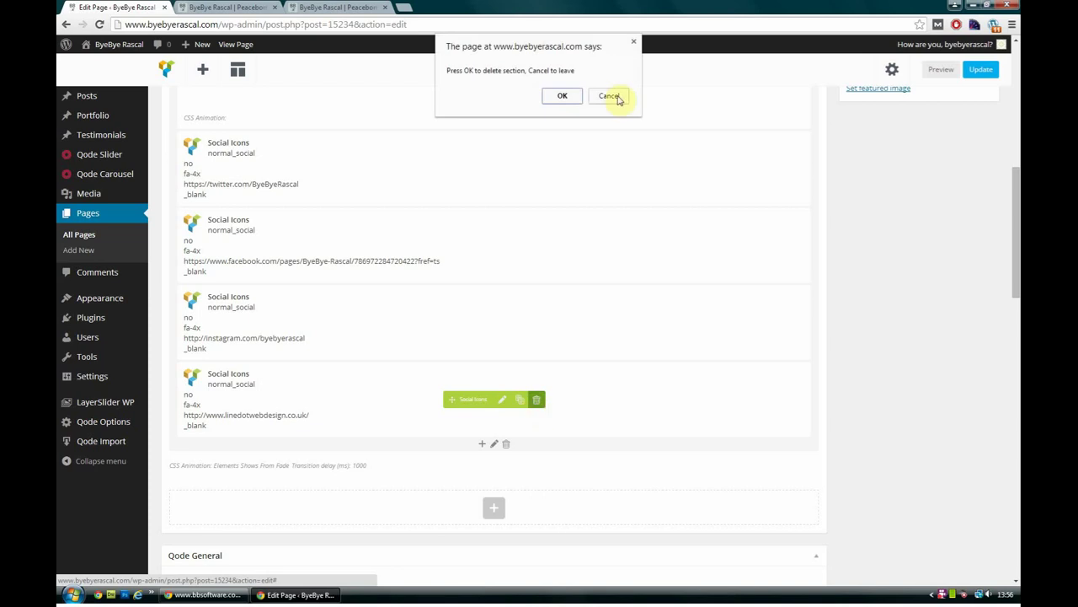
click(562, 98)
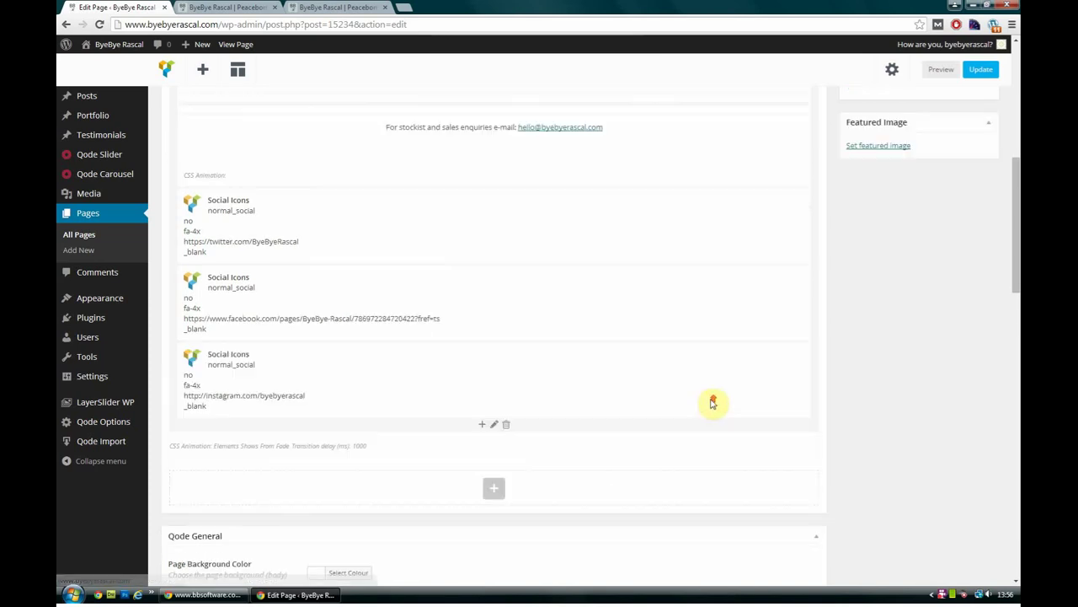
scroll(750, 398, up, 15)
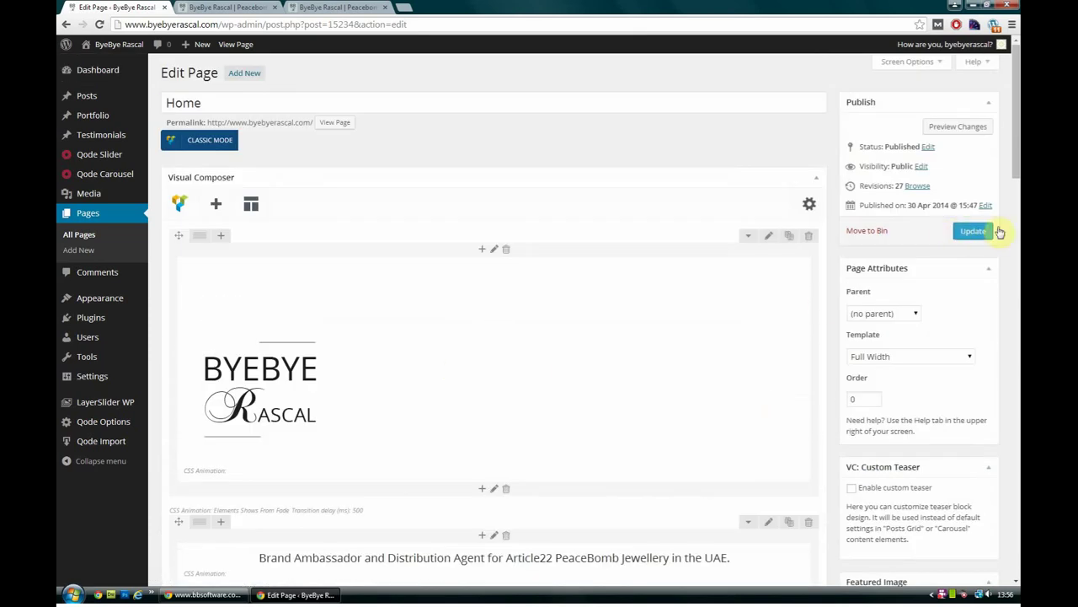
click(973, 231)
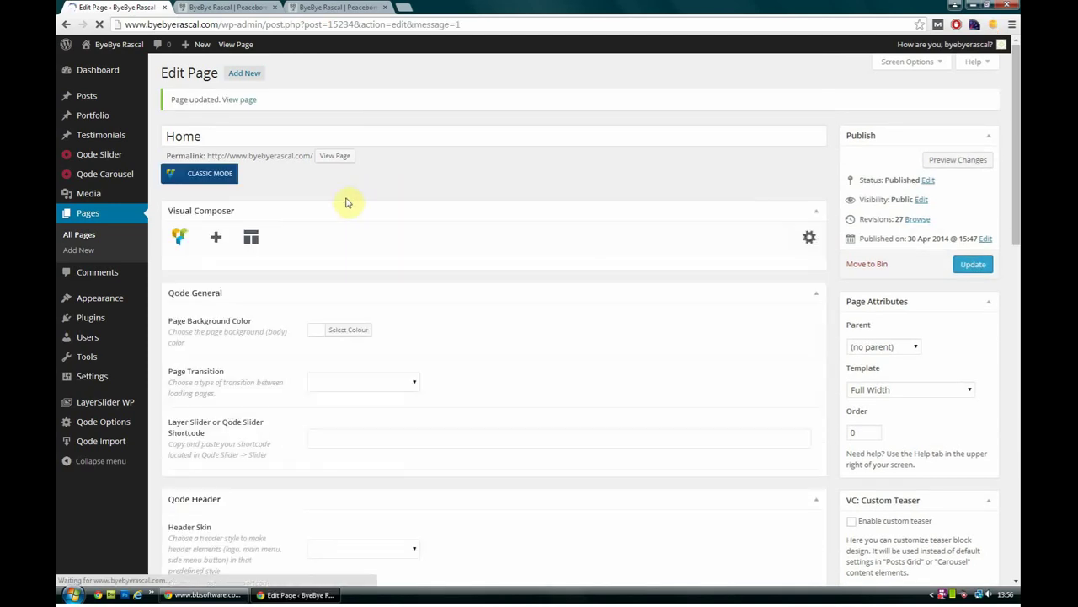
Open the Brand Ambassador text block for editing and select its entire heading text
scroll(455, 290, down, 2)
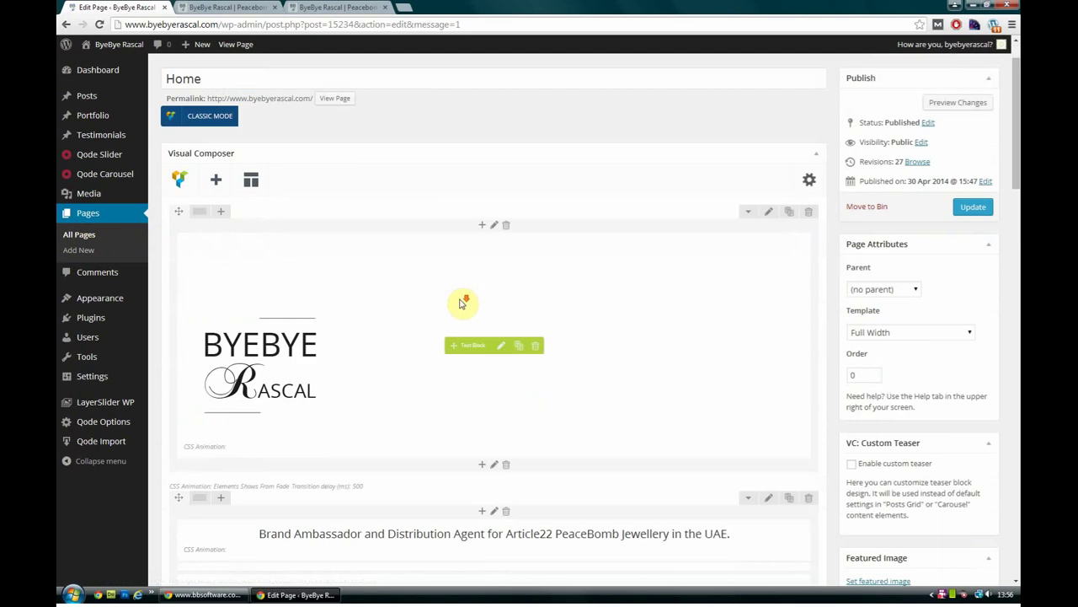
scroll(472, 328, down, 3)
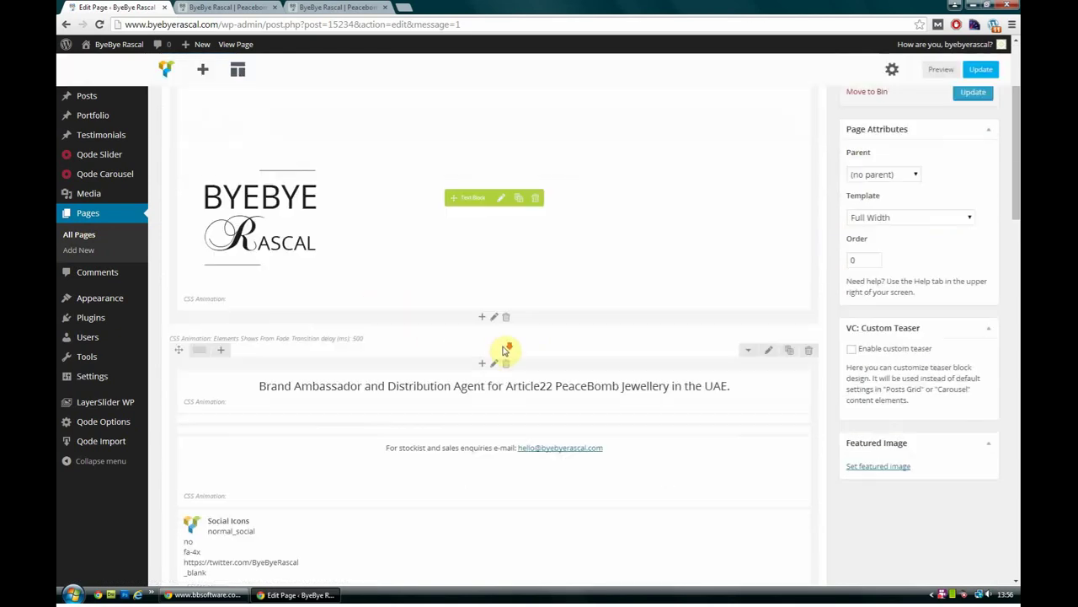
scroll(405, 337, up, 3)
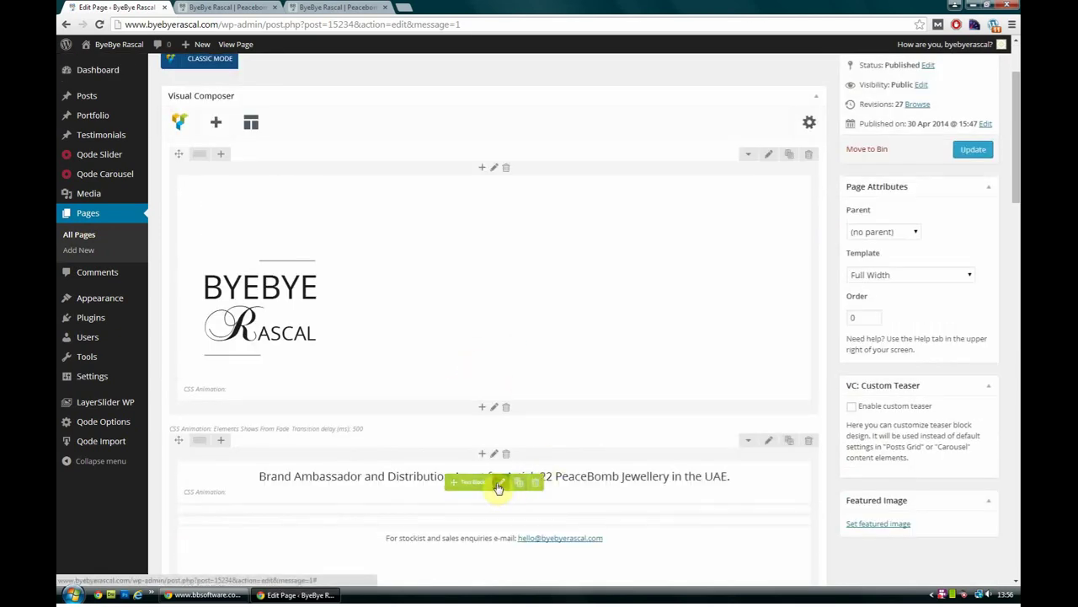
click(499, 487)
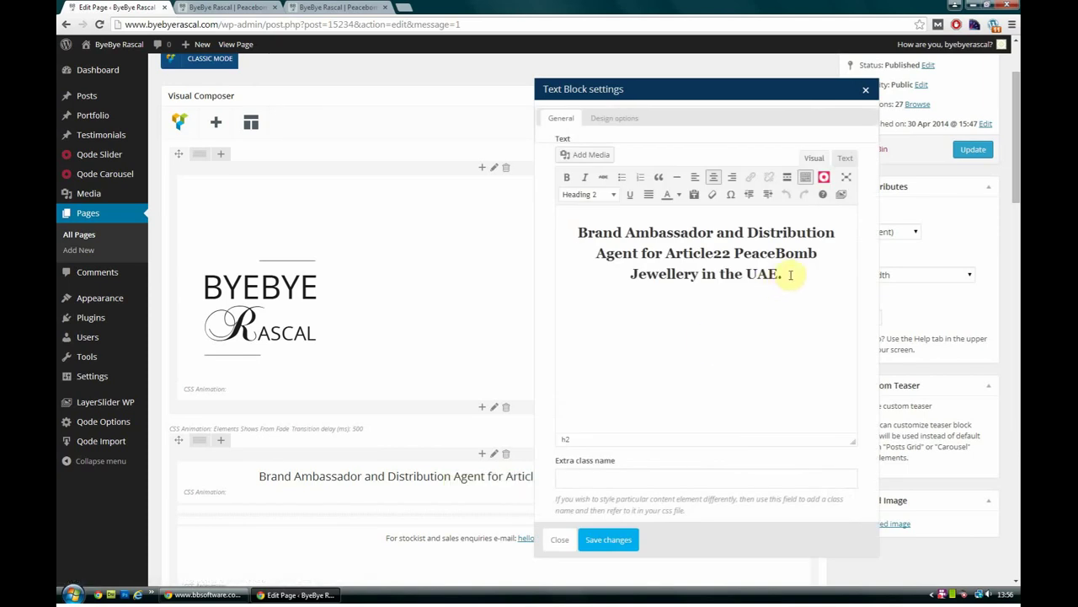
drag(792, 275, 583, 234)
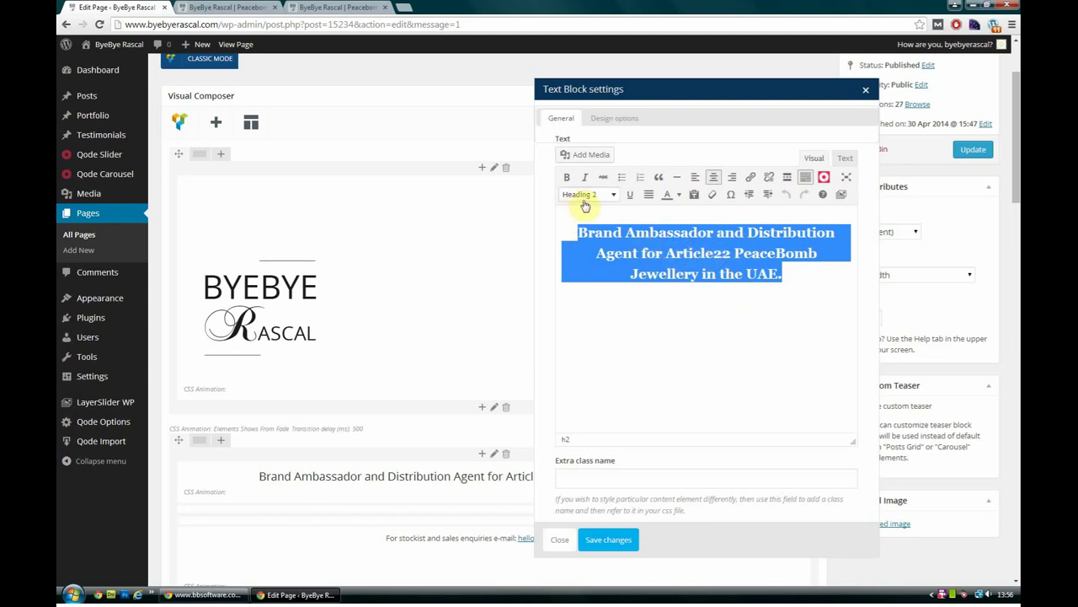
Check how the Brand Ambassador heading is displayed in the page preview and return to the text block settings
click(217, 7)
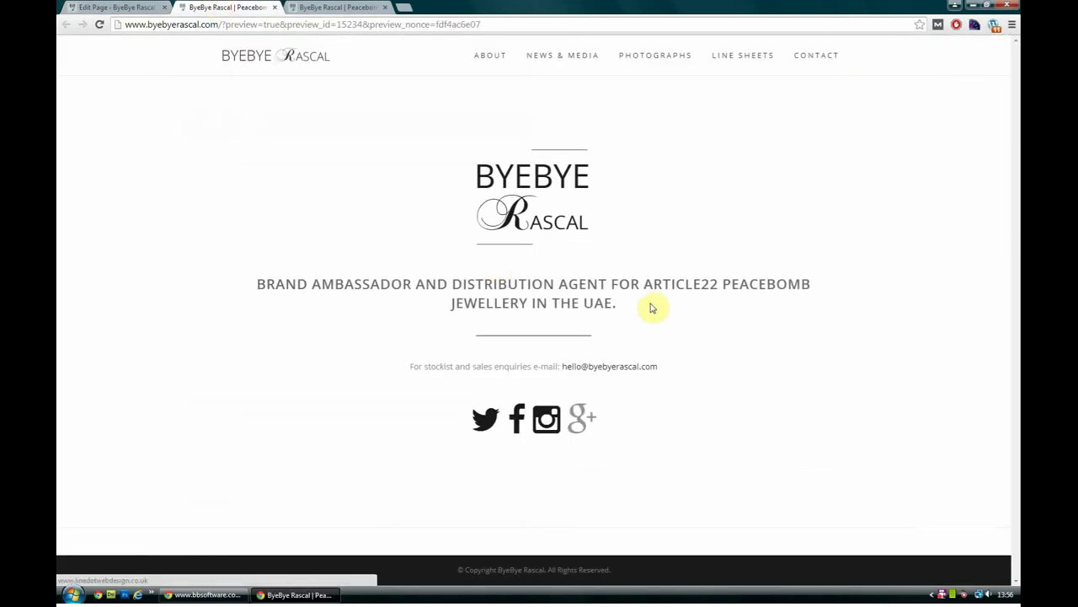
drag(636, 302, 550, 303)
drag(493, 284, 405, 278)
click(353, 277)
drag(286, 279, 645, 306)
click(641, 303)
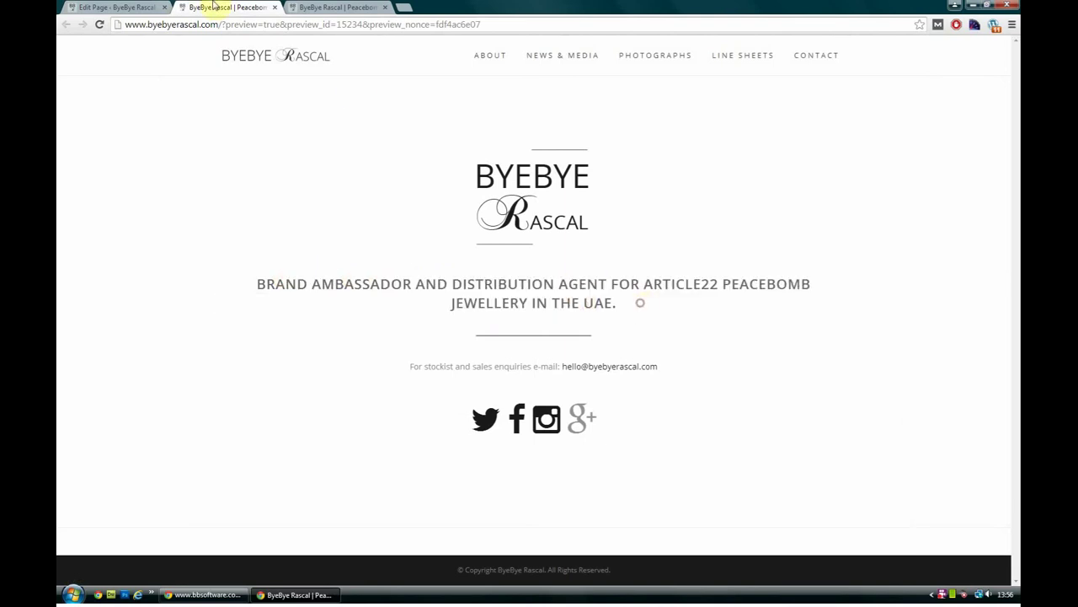
click(146, 6)
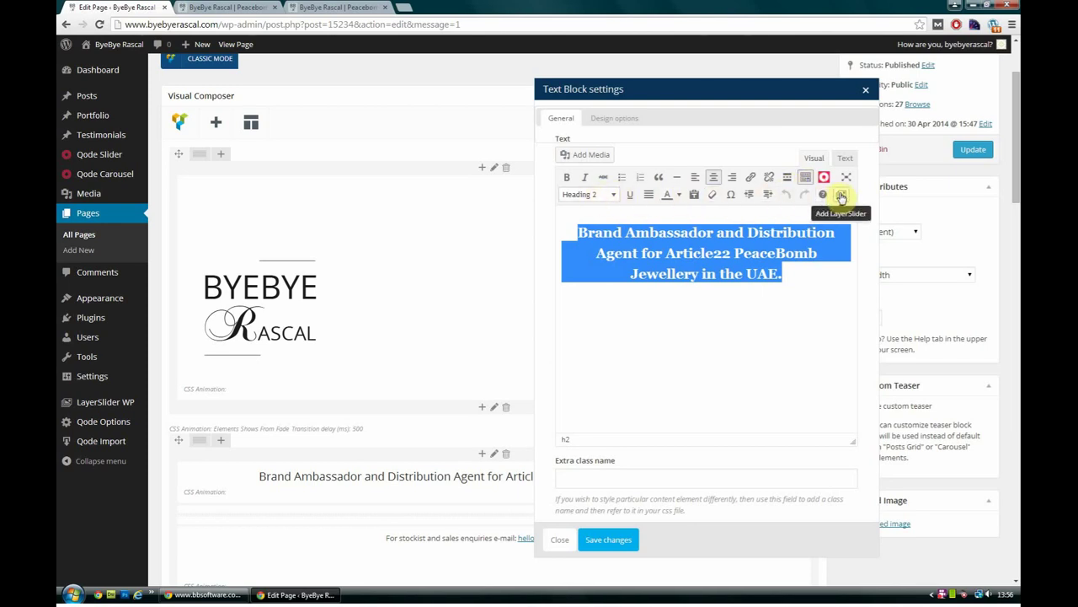
Hide and restore the text editor's second formatting row, and display the available text formats
click(806, 178)
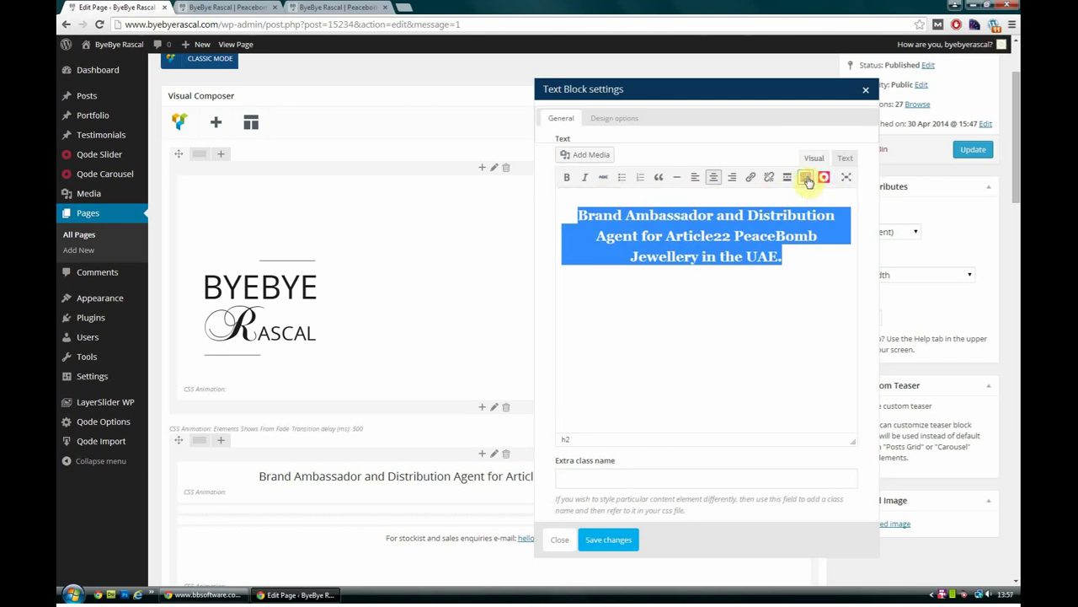
click(806, 178)
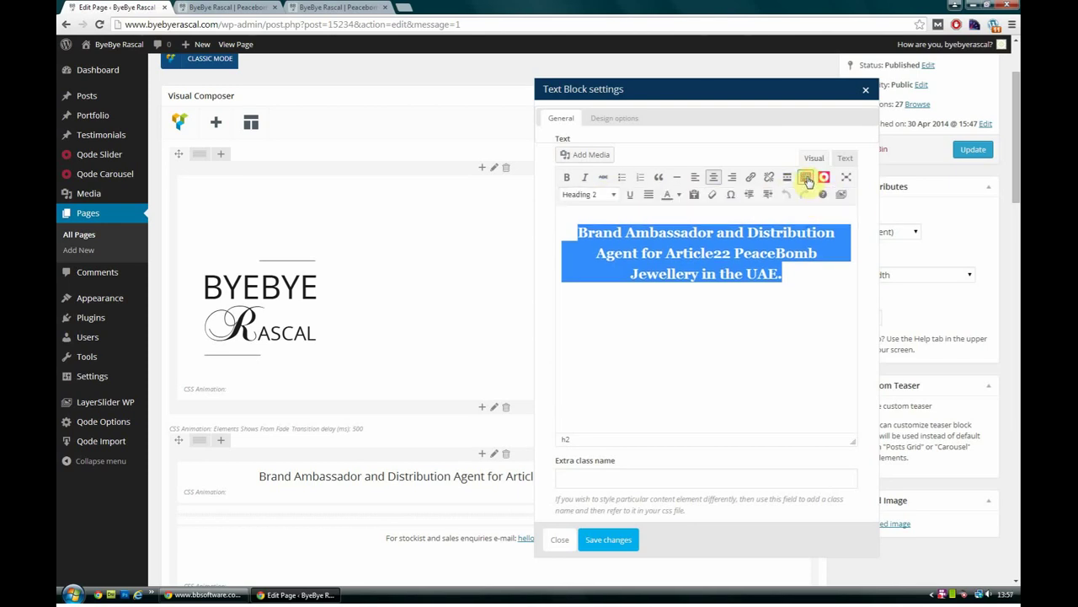
click(611, 199)
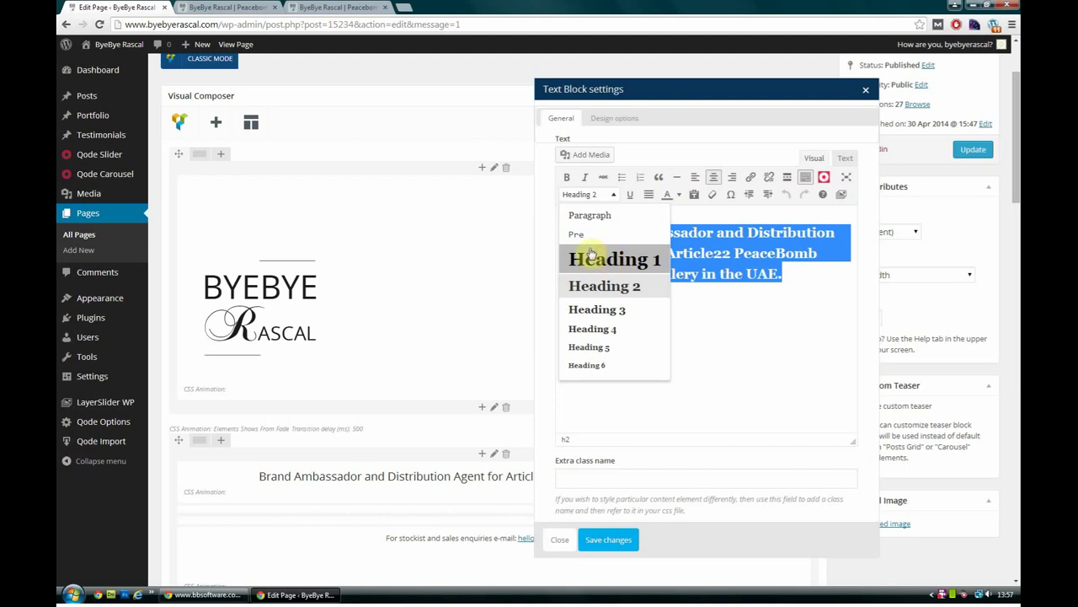
View the site's News & Media page to check how its title is styled, and return to the Home page editor
click(215, 7)
click(563, 56)
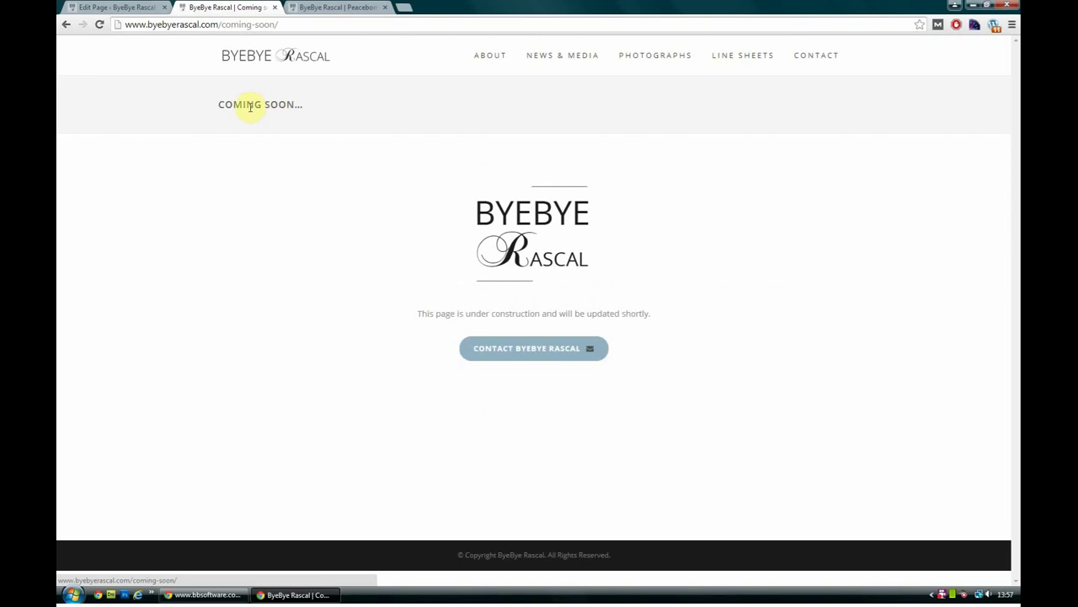
click(137, 8)
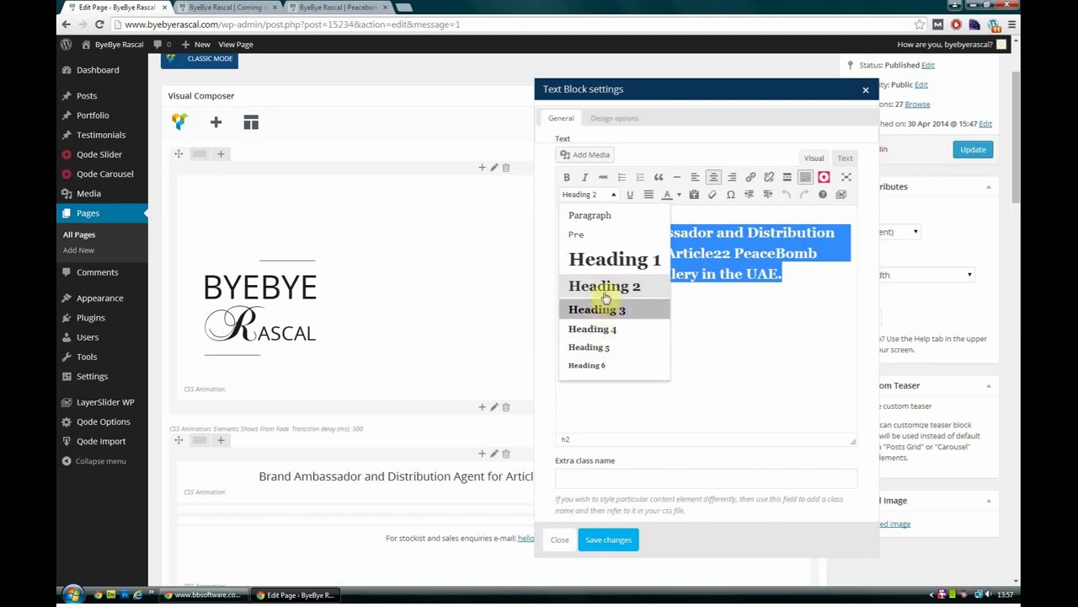
Try the Paragraph format on the Brand Ambassador heading text and leave the text block settings
click(599, 219)
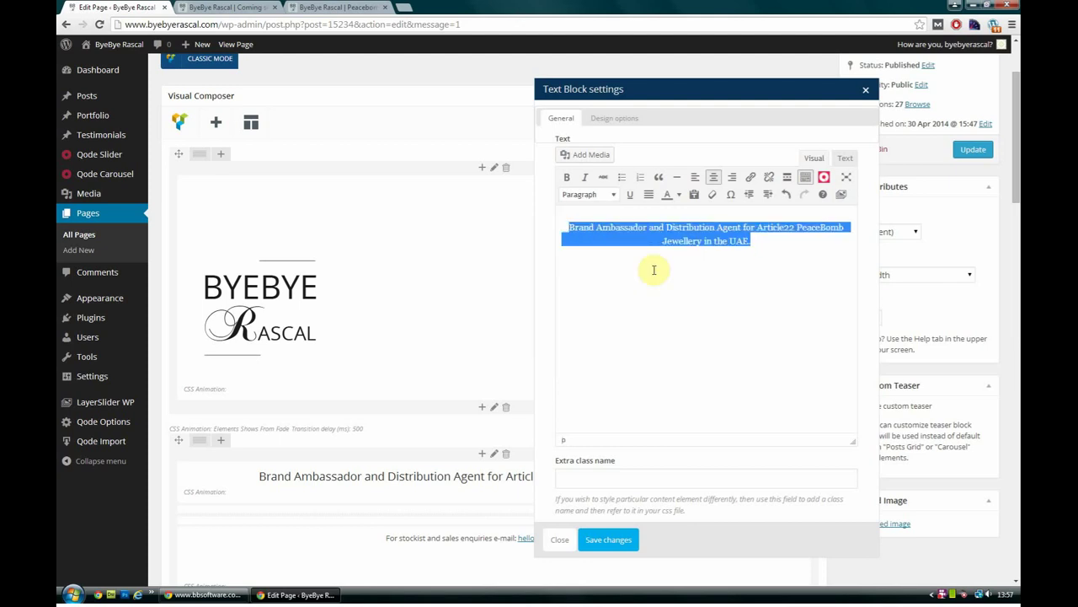
click(765, 241)
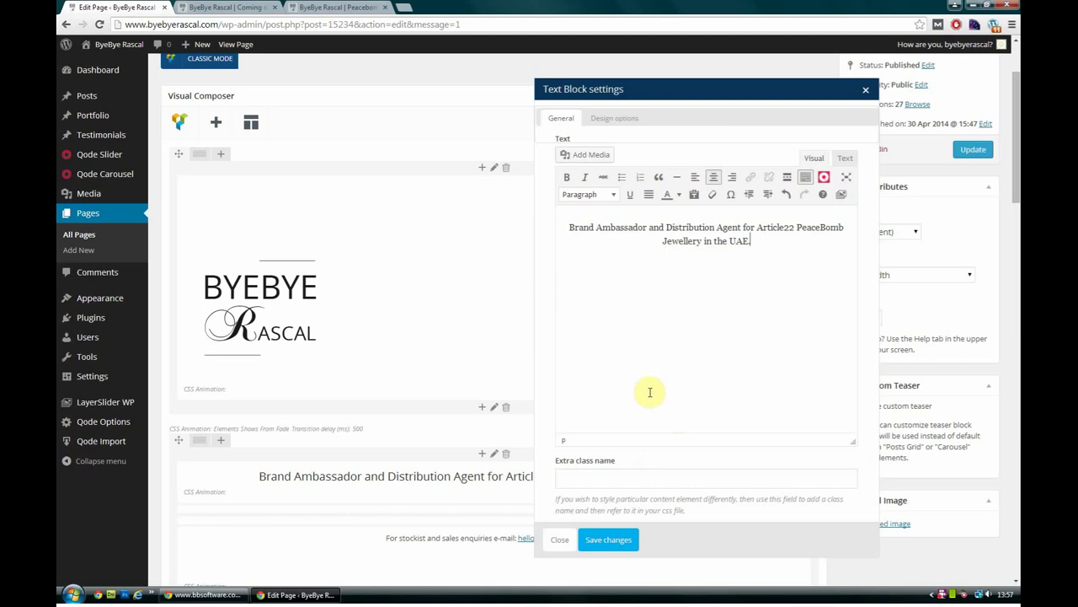
click(587, 539)
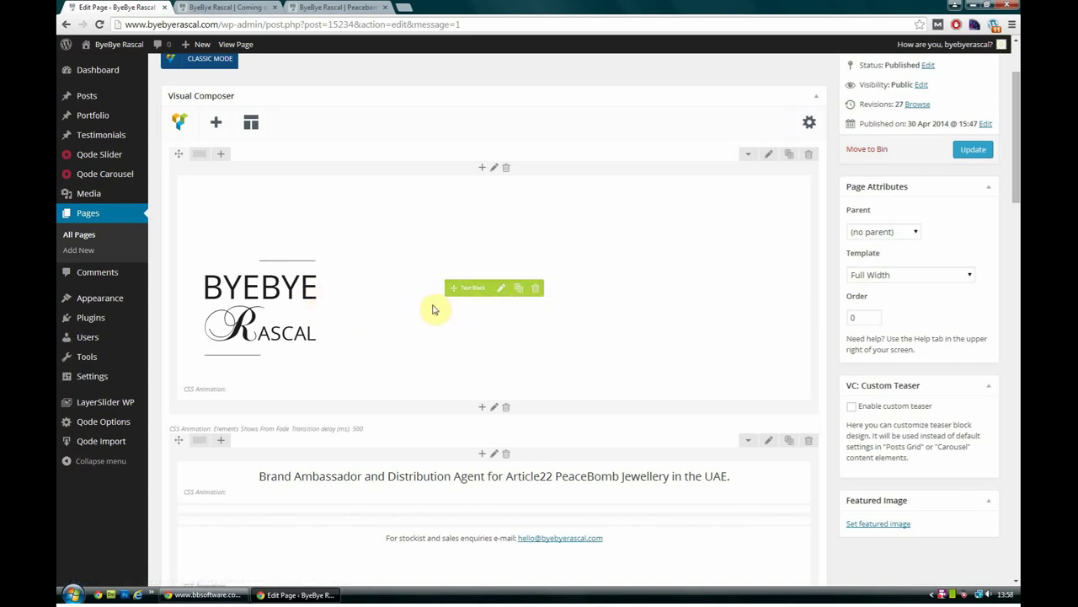
Open the logo text block's settings and examine its image and the blank lines above it
click(500, 289)
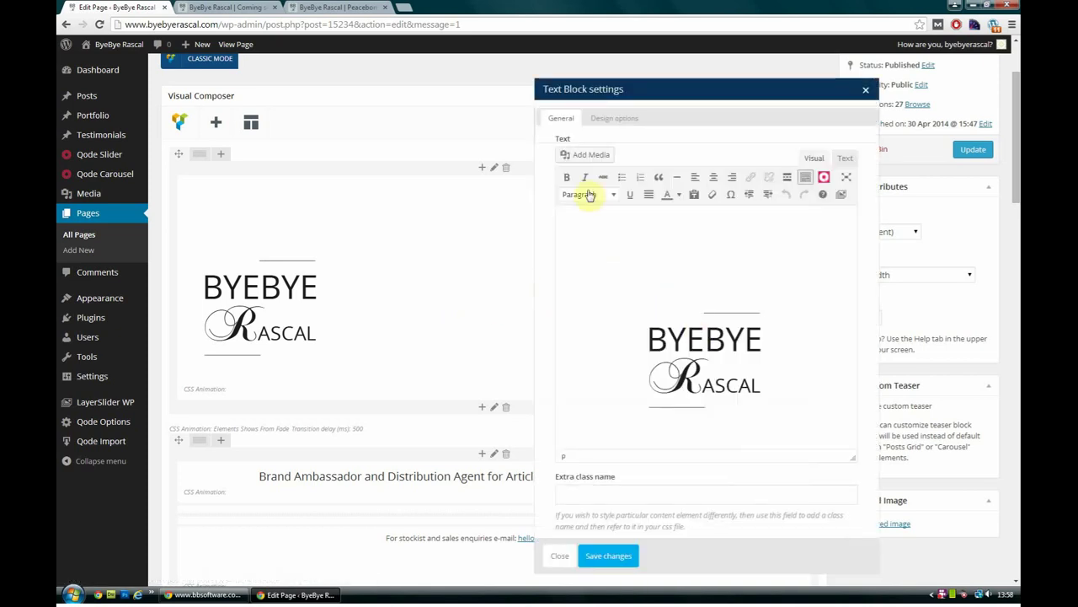
click(684, 337)
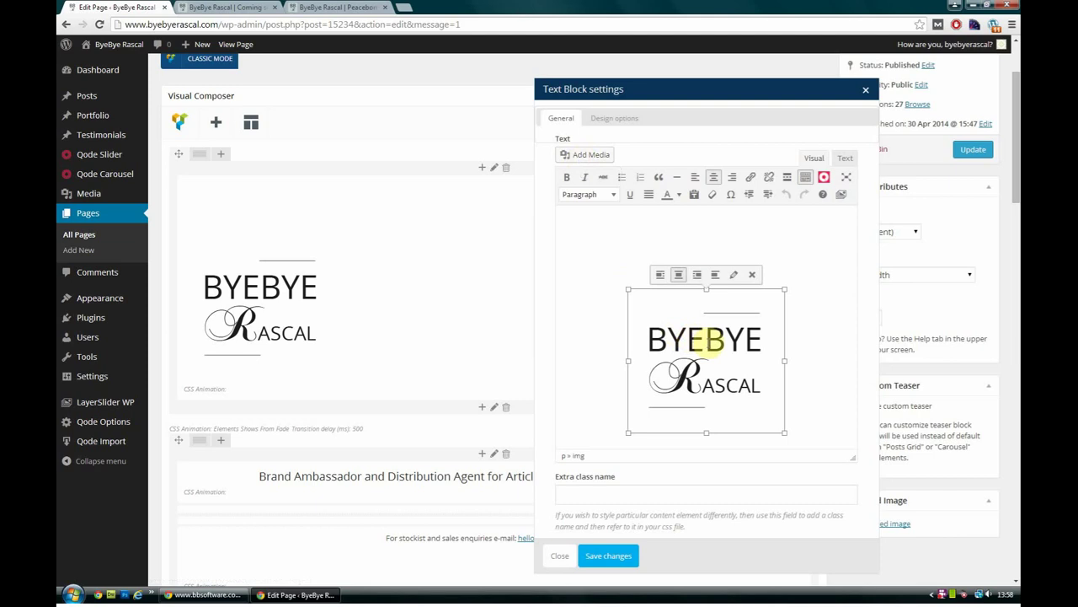
click(661, 229)
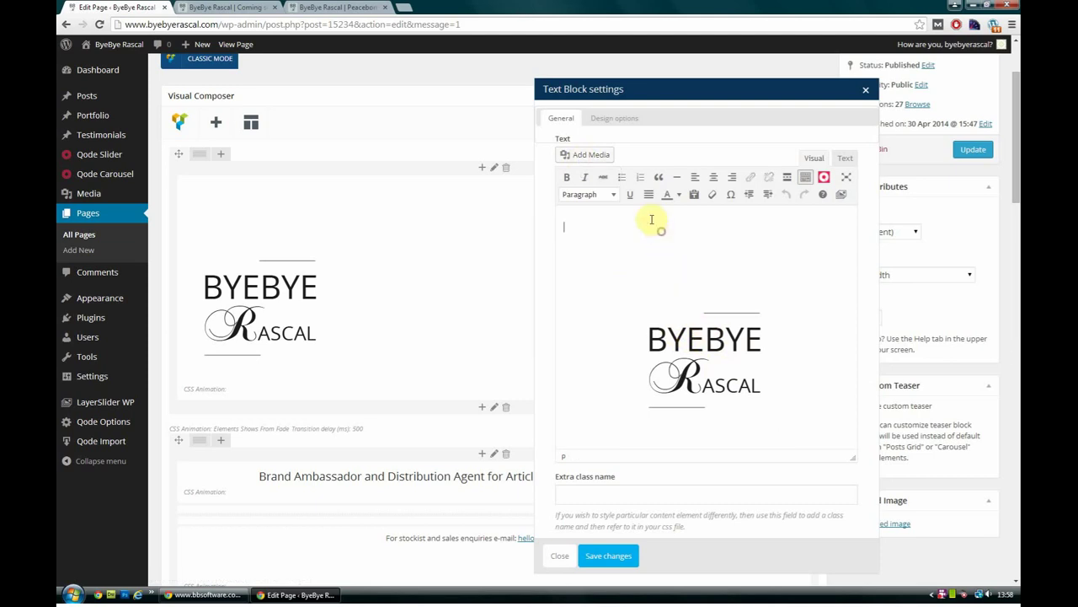
click(644, 260)
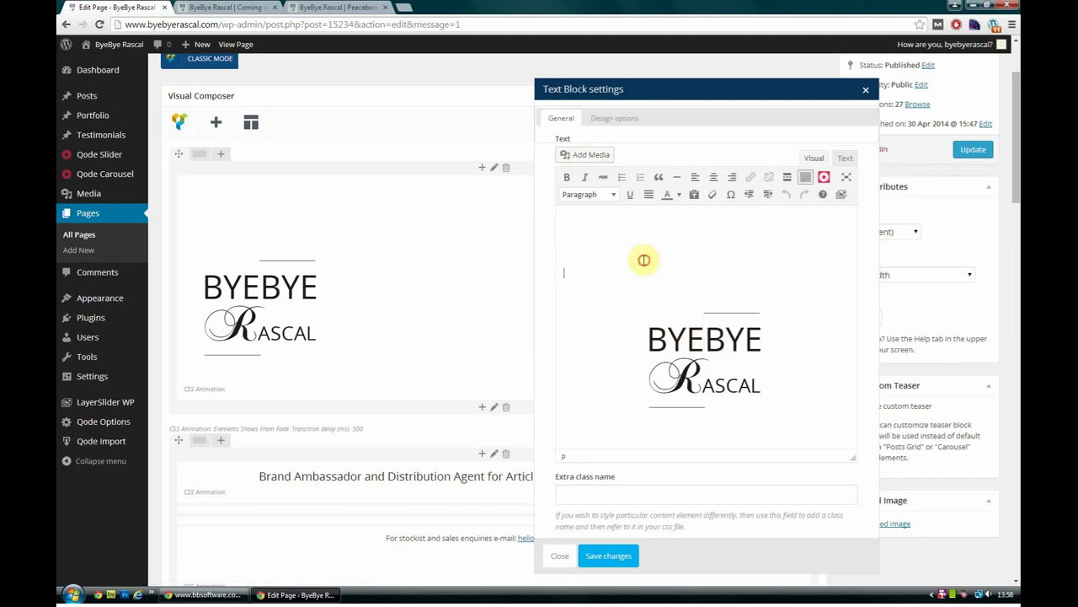
click(594, 268)
Check the logo's spacing on the live home page and close the logo text block's settings
click(226, 7)
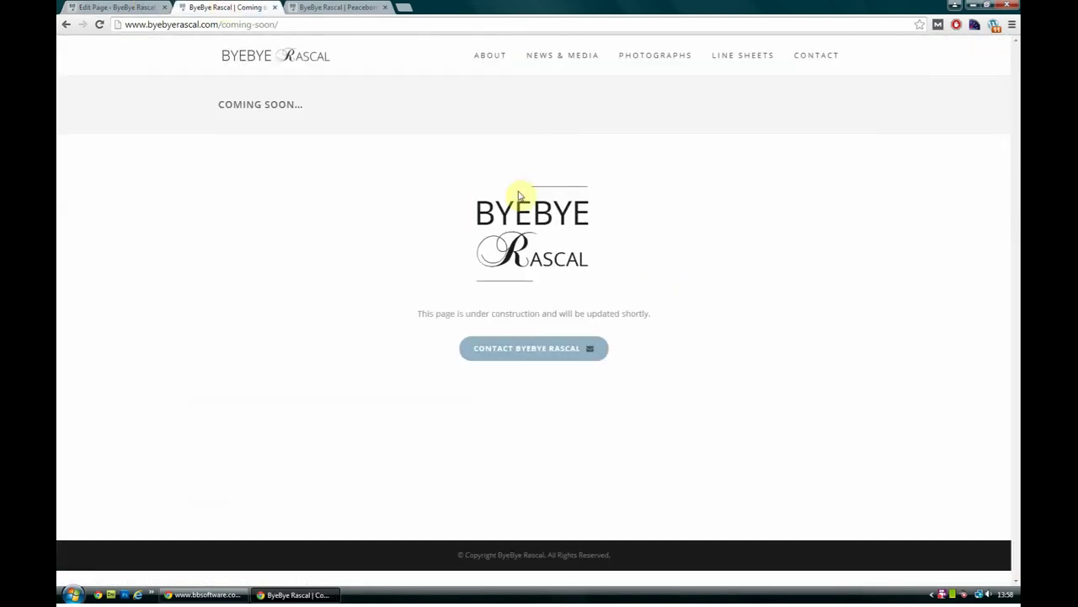
click(278, 54)
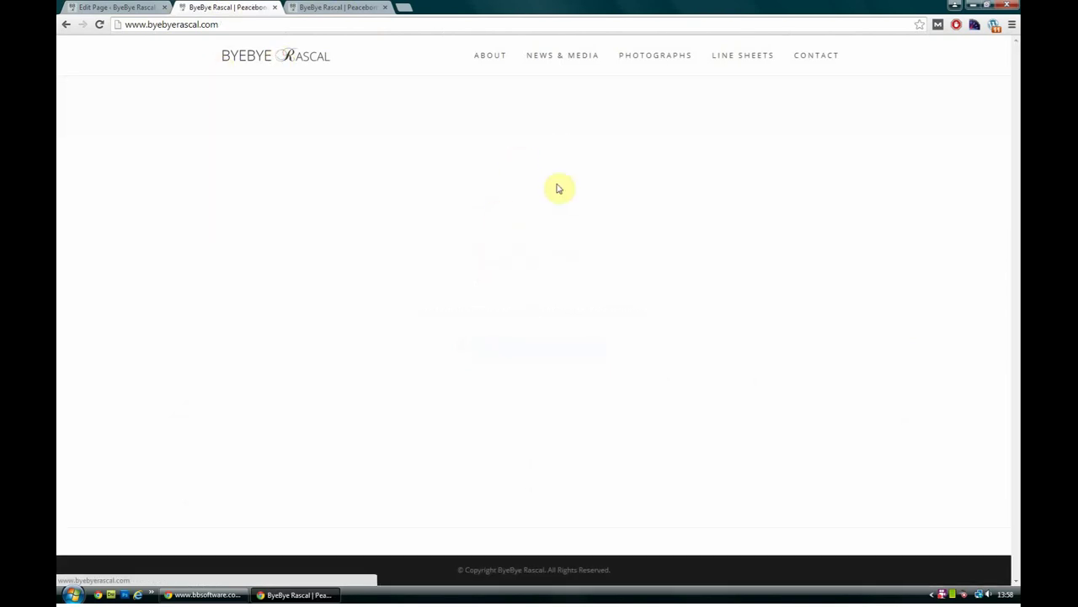
click(139, 7)
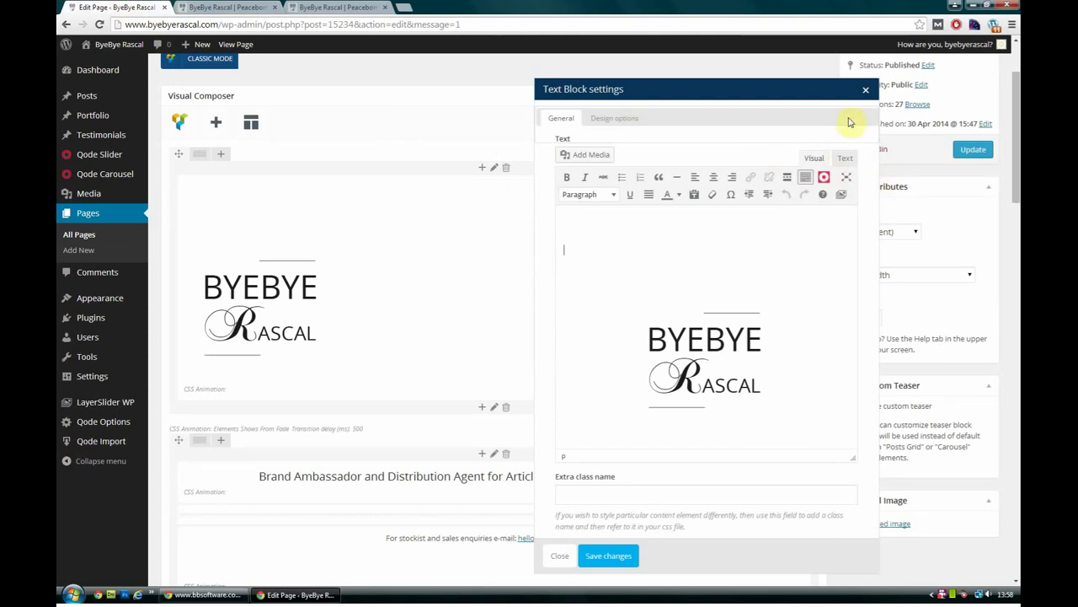
click(866, 89)
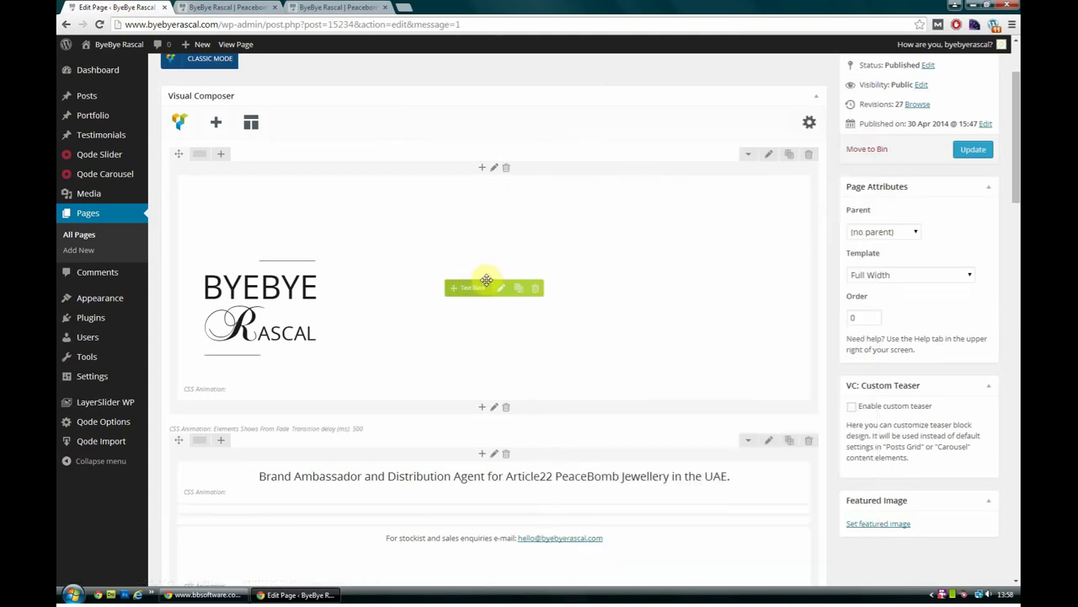
Add a Single Image element at the top of the first row, using logo.jpg from the media library
click(482, 168)
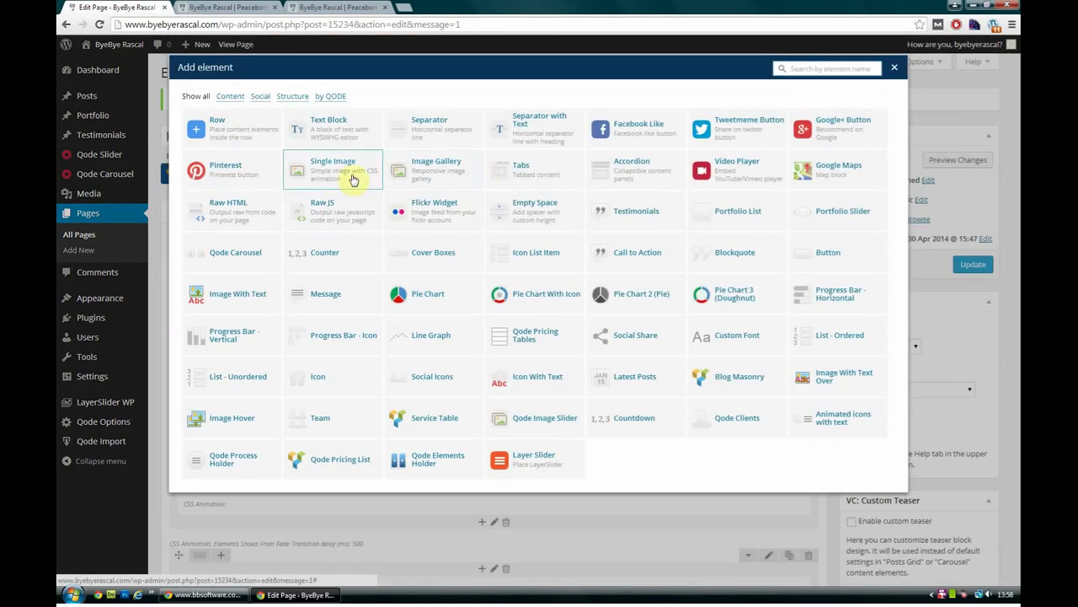
click(352, 180)
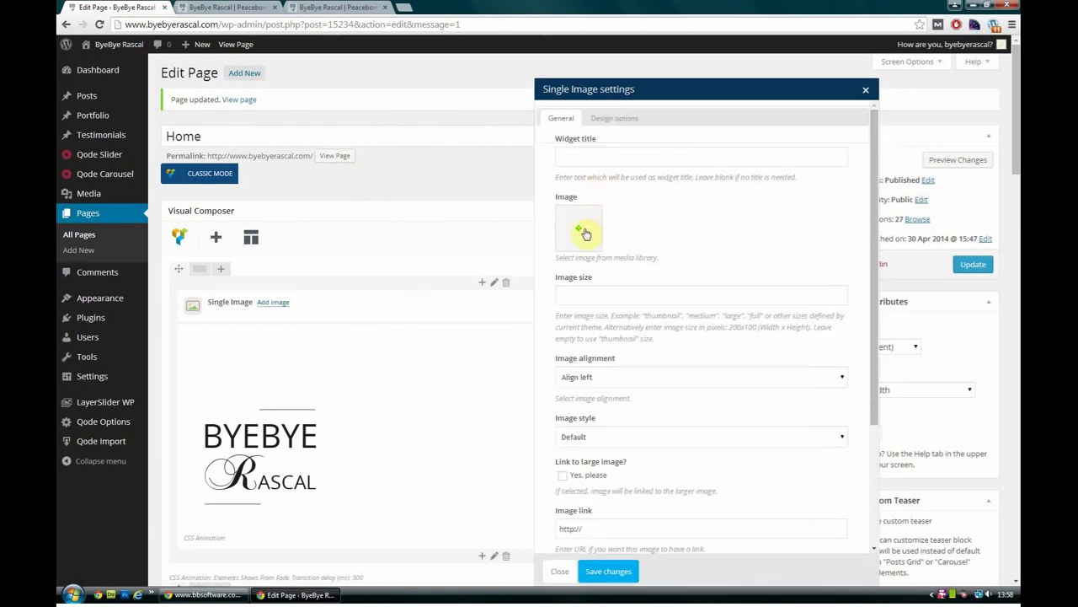
click(581, 229)
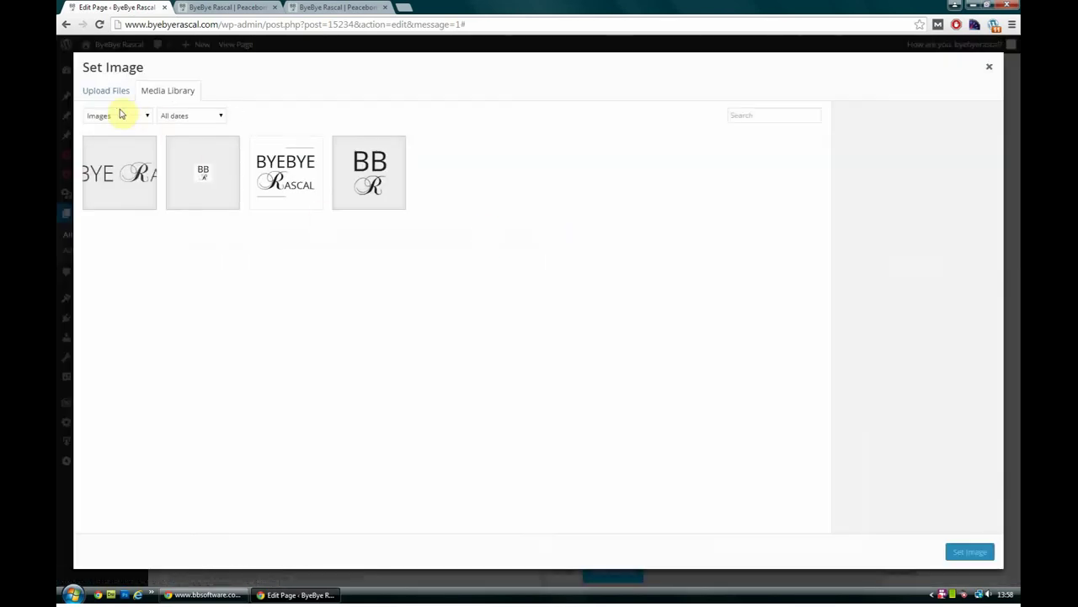
click(102, 91)
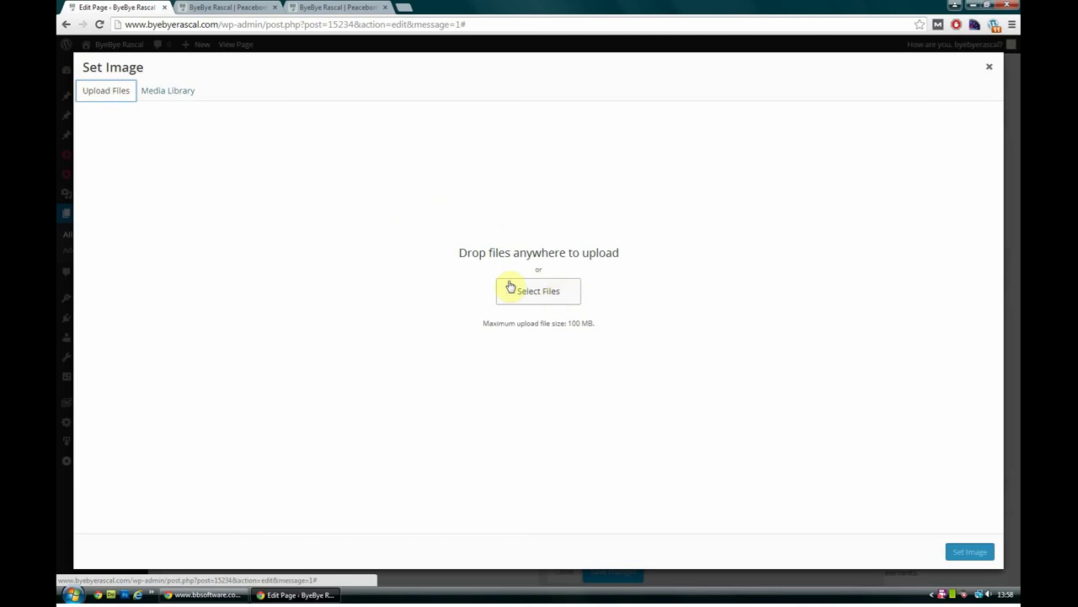
click(162, 95)
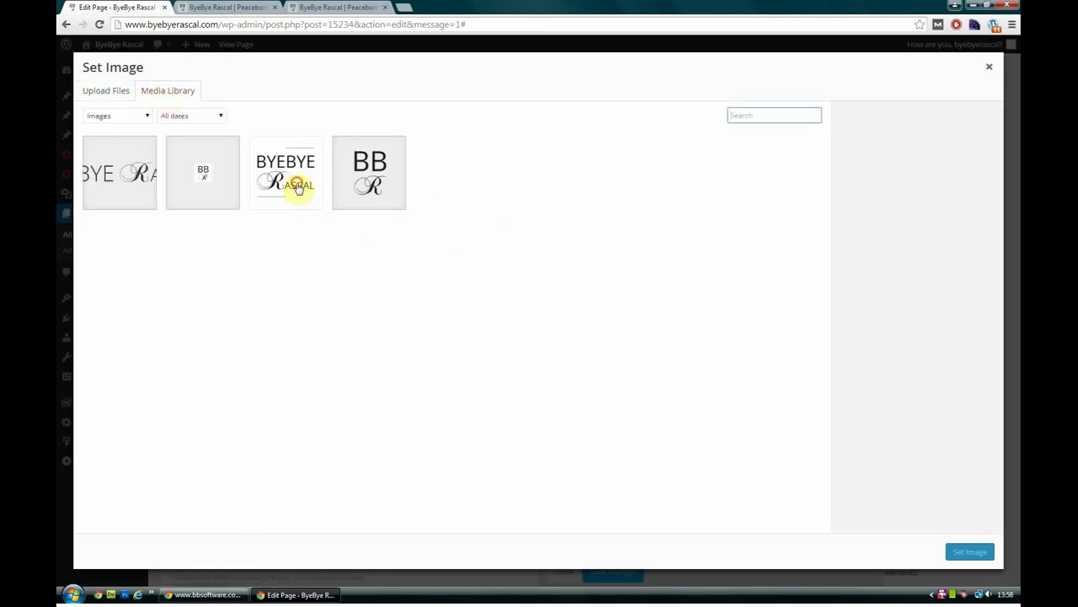
click(298, 189)
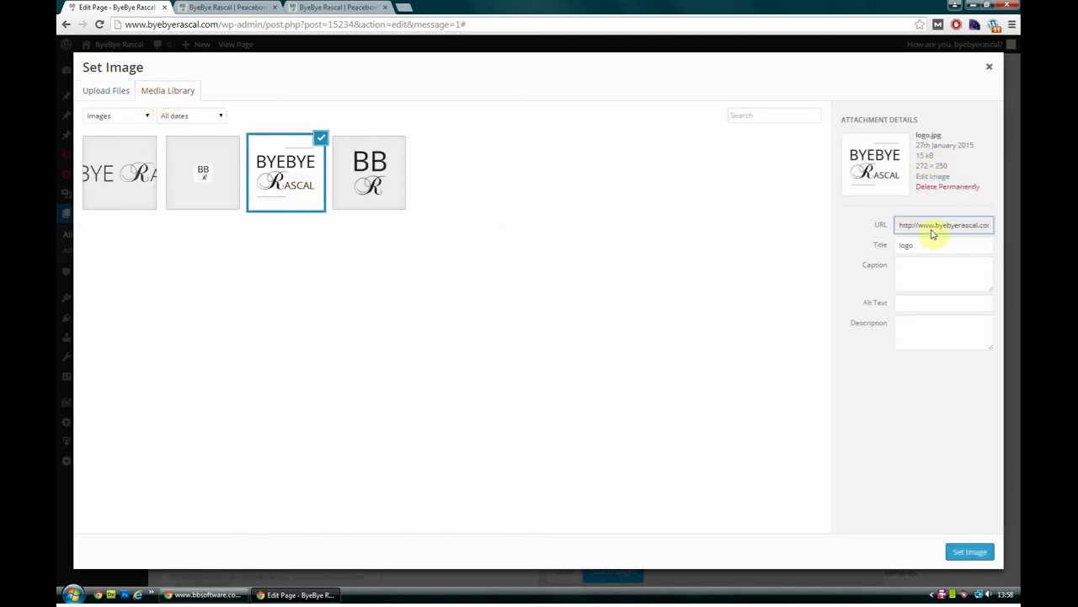
click(970, 550)
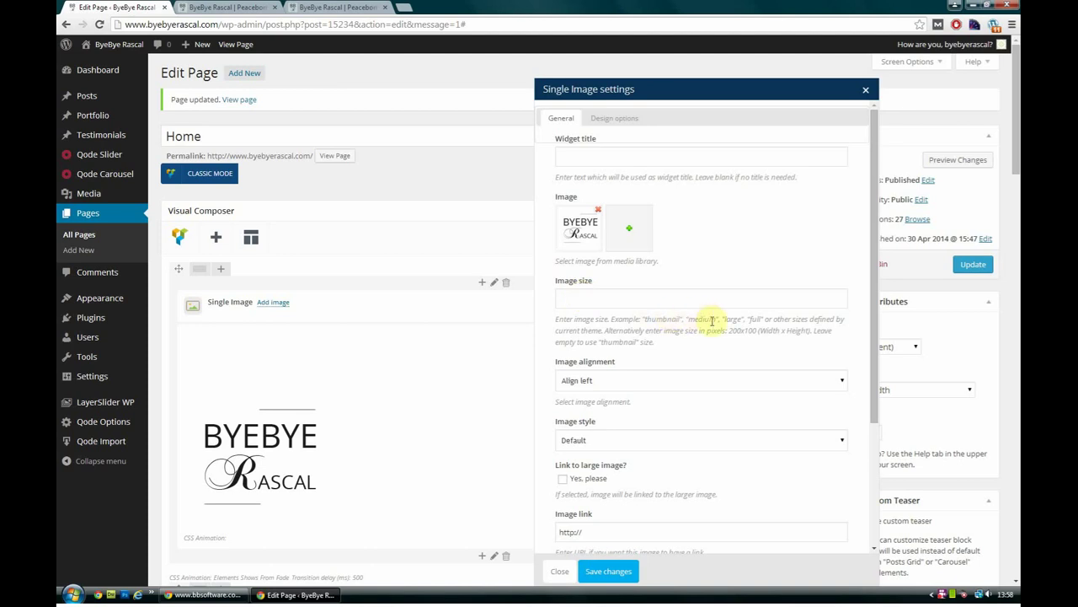
Set the single image's size to full and alignment to Align center, keep the Default style, and save the element
click(696, 299)
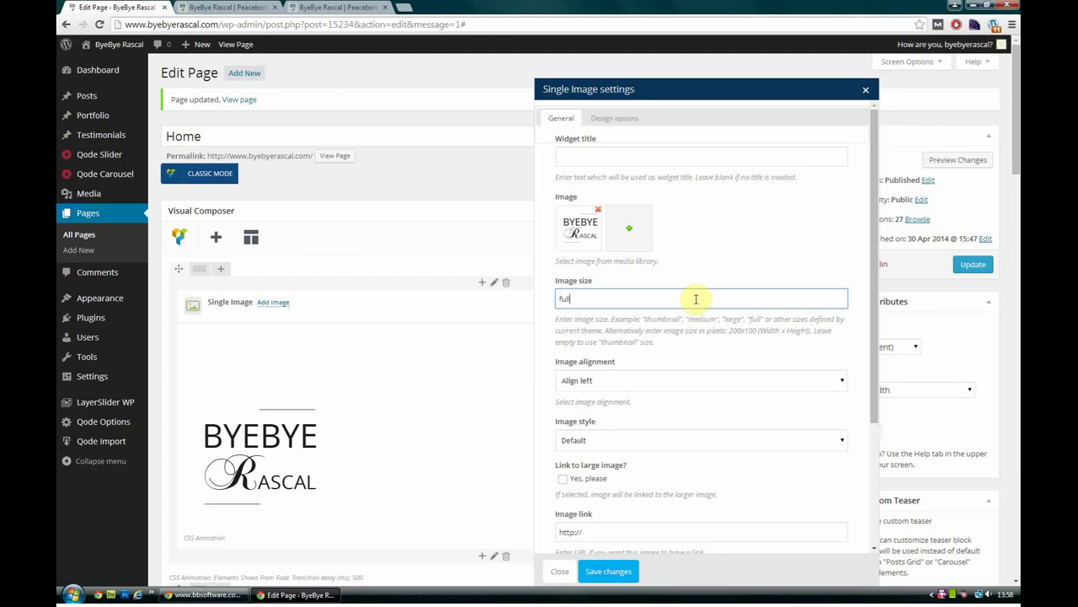
scroll(712, 356, down, 1)
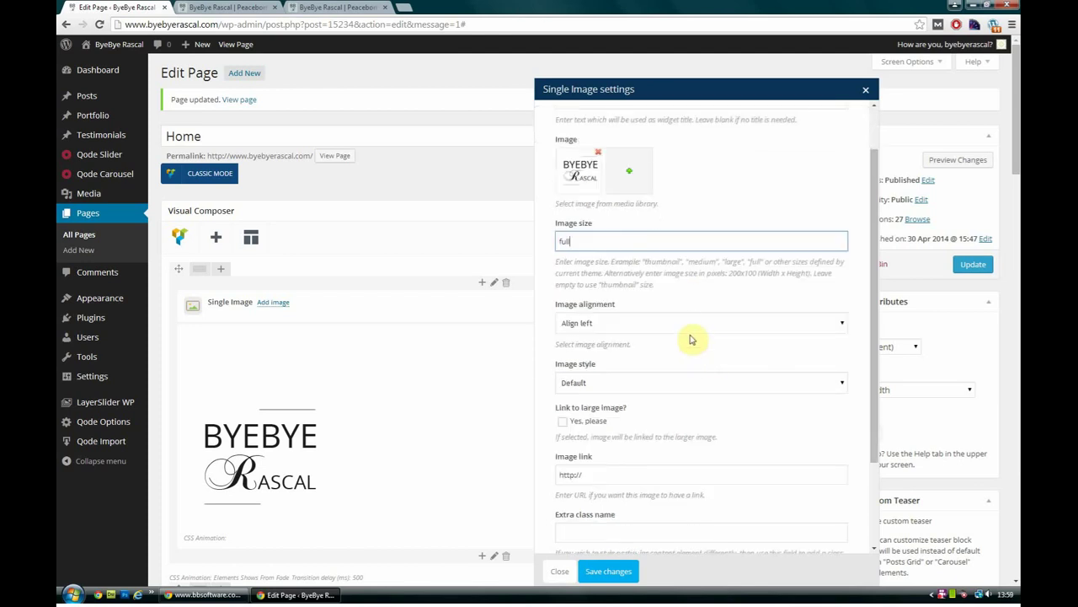
click(683, 325)
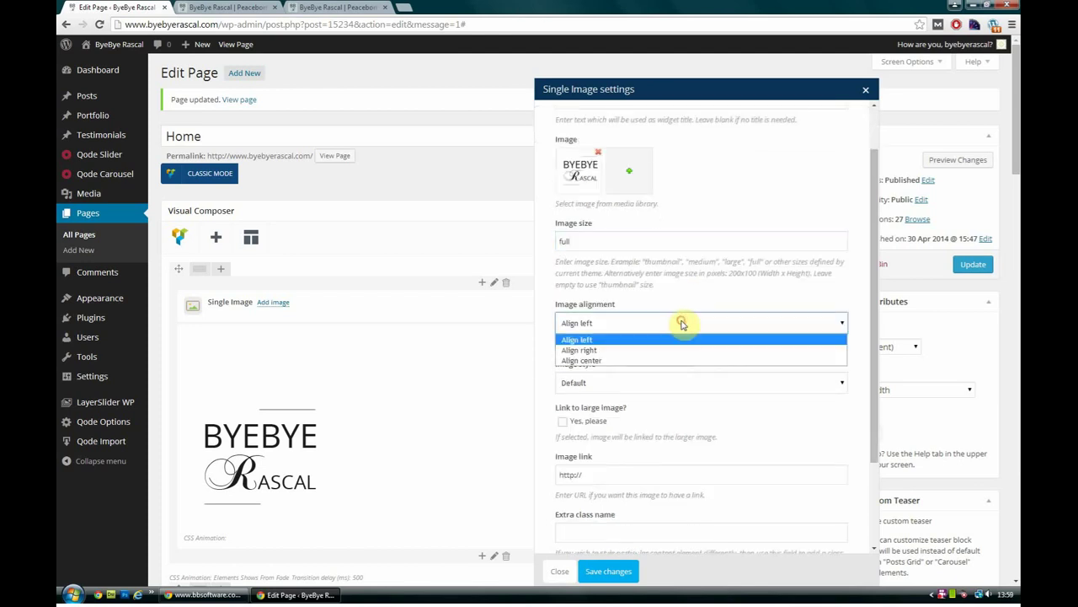
click(642, 361)
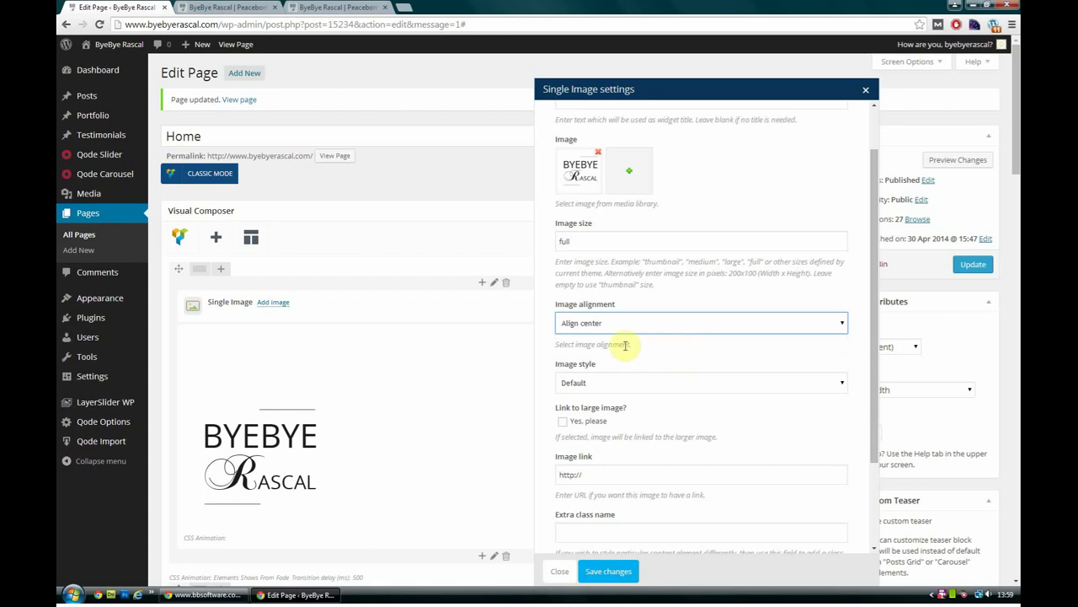
scroll(651, 350, down, 2)
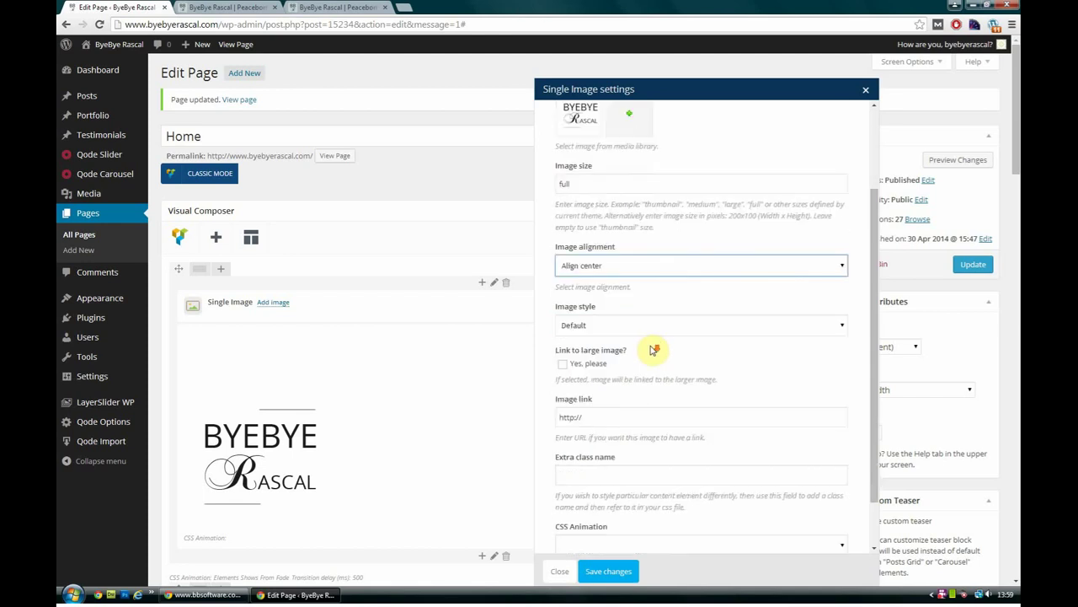
click(651, 270)
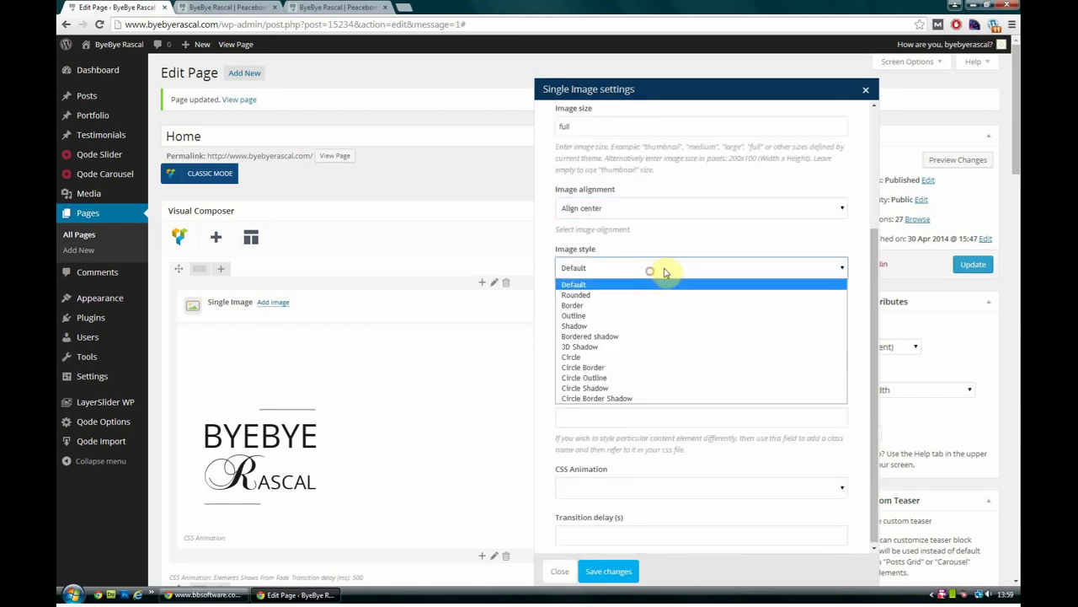
click(666, 269)
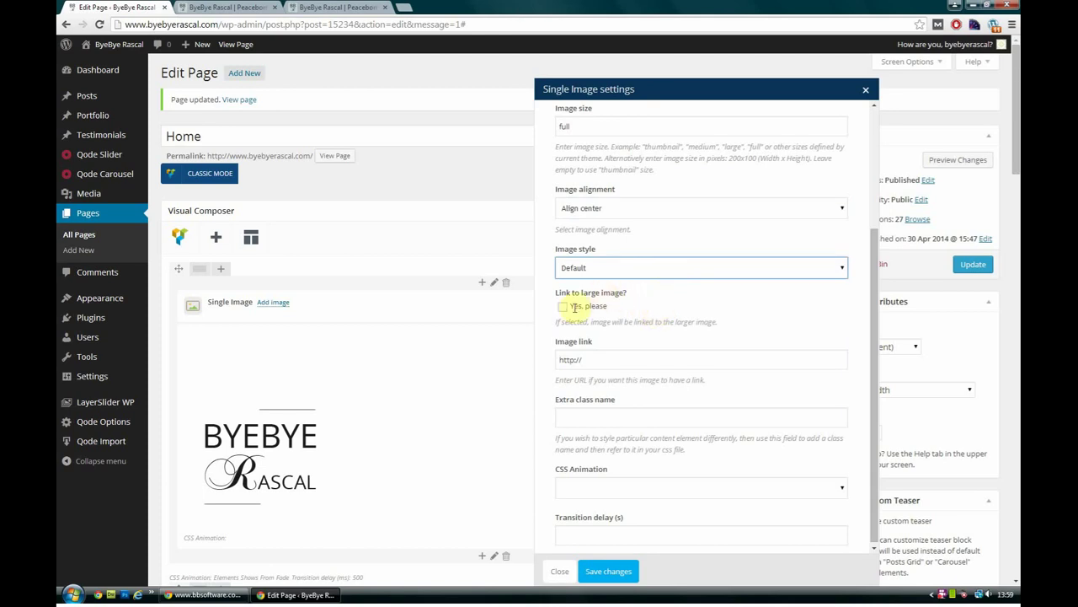
click(610, 359)
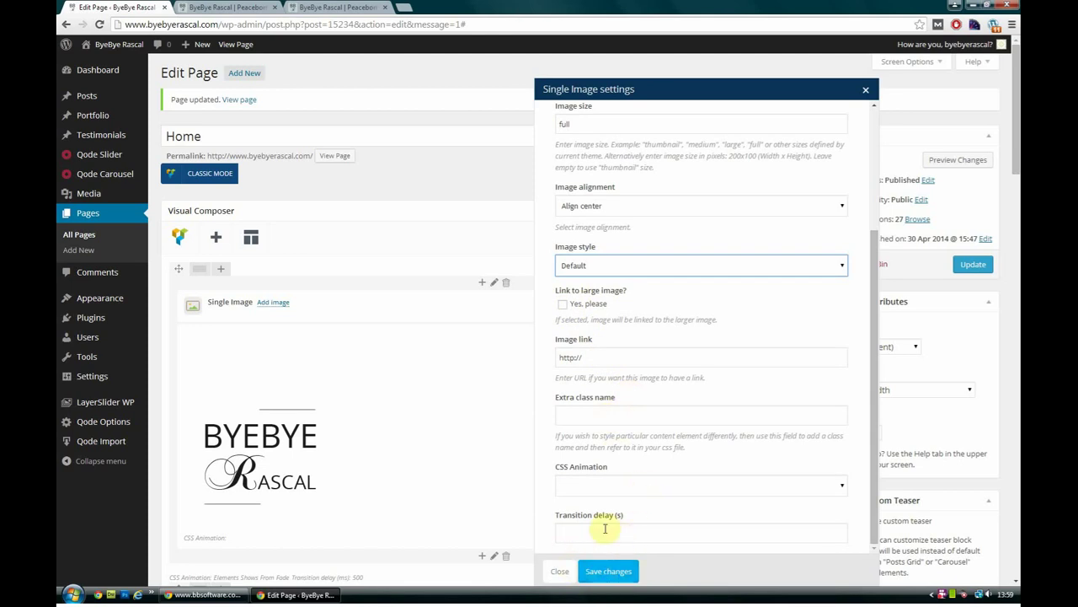
click(608, 572)
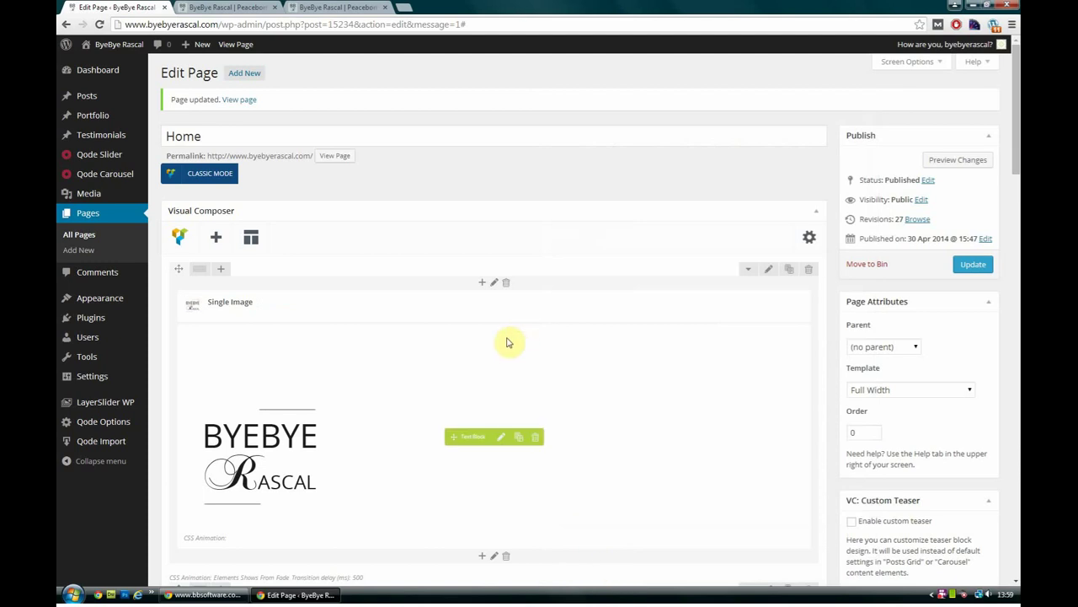
Preview the Home page with the added logo image and return to the page editor
click(959, 162)
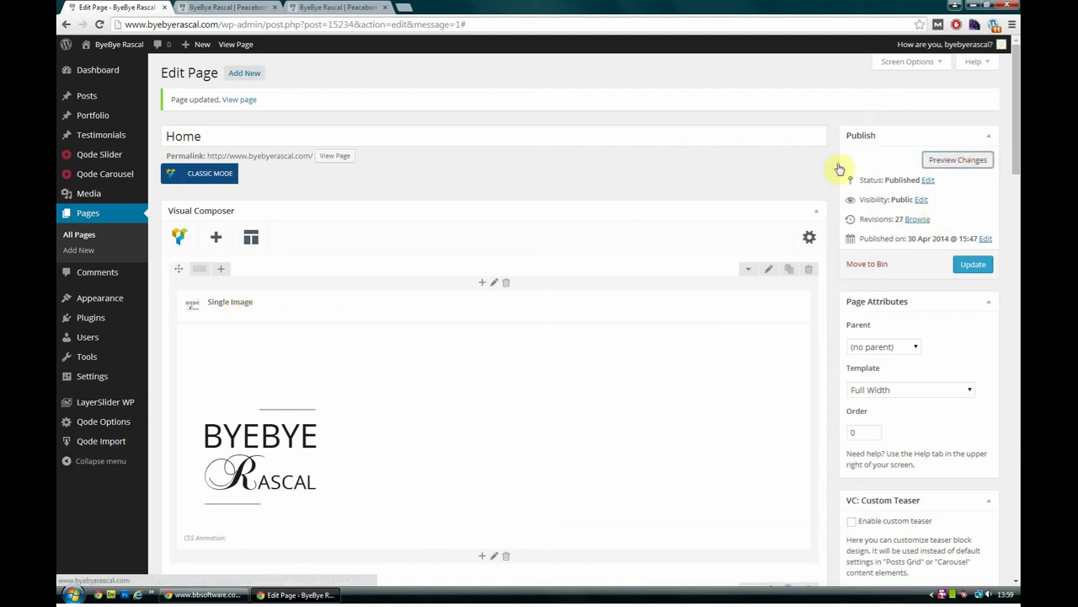
click(226, 7)
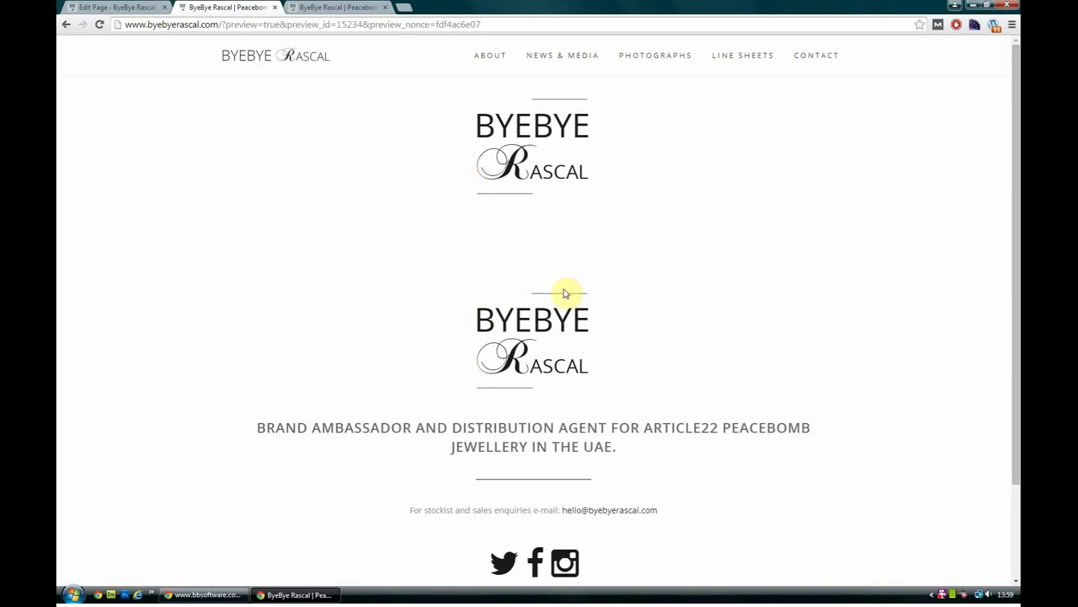
click(139, 7)
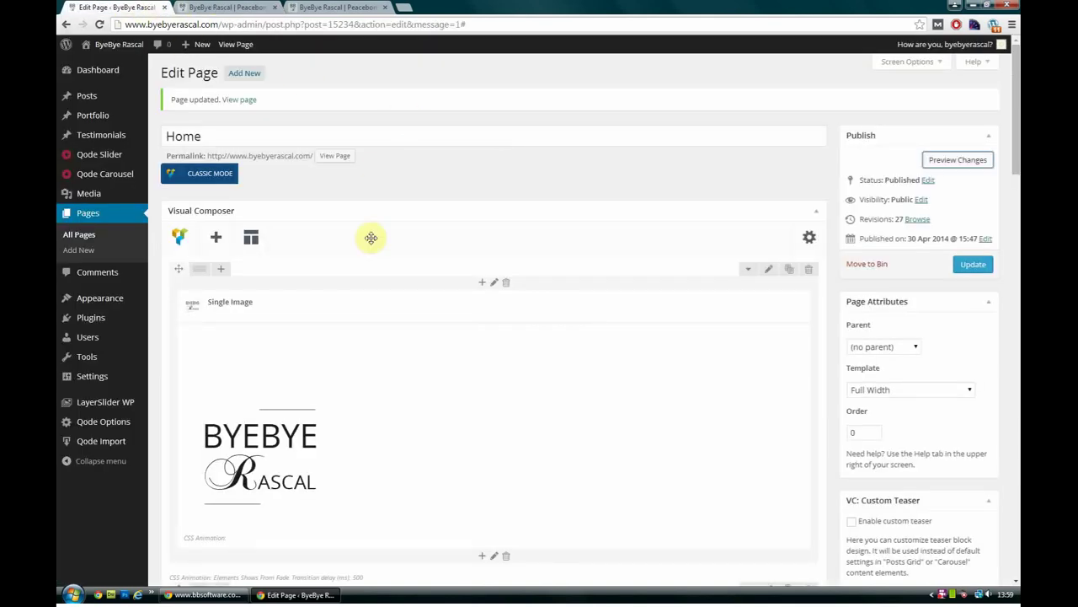
Set the single image's top margin to 150 in its design options and save the element
scroll(375, 252, down, 1)
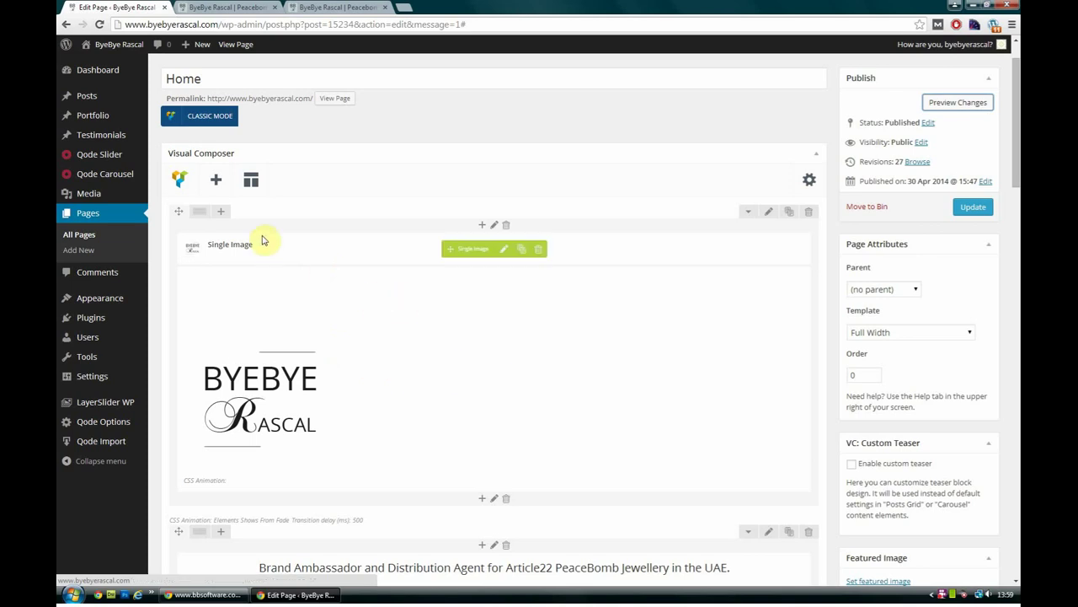
click(502, 253)
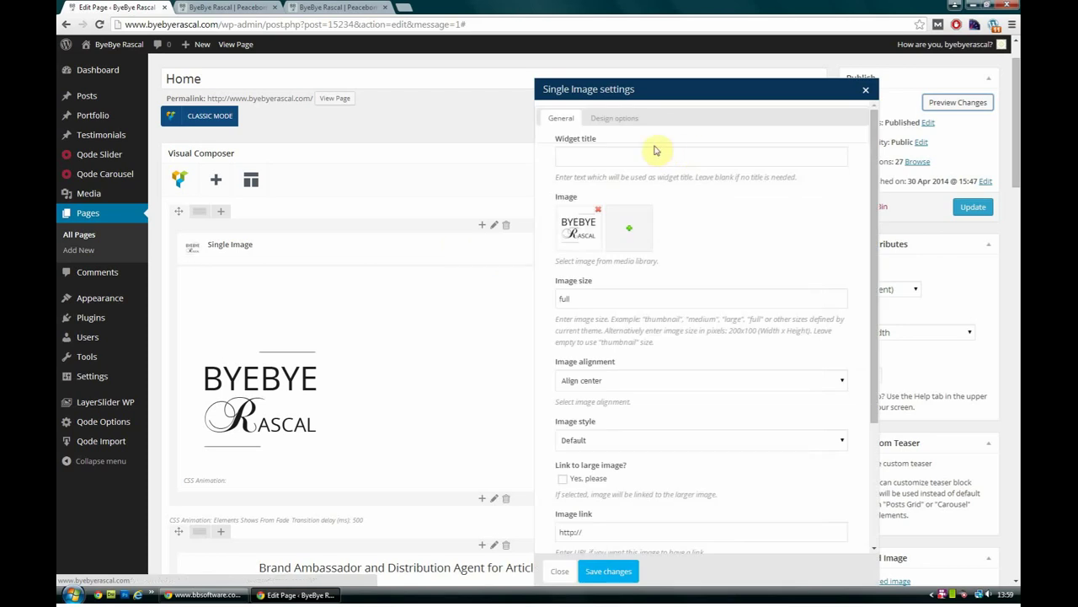
click(601, 119)
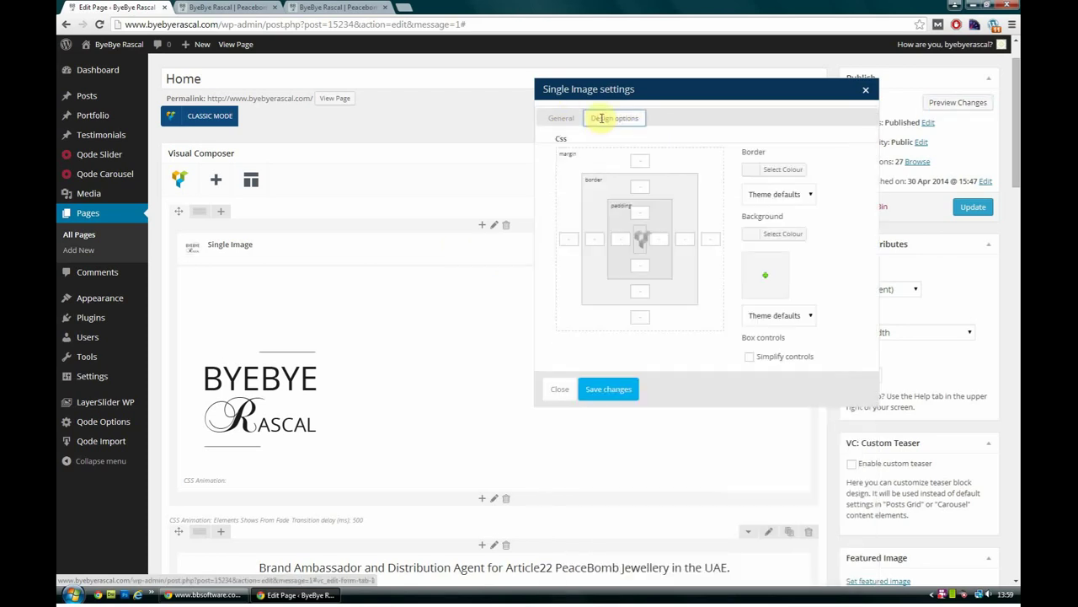
click(639, 159)
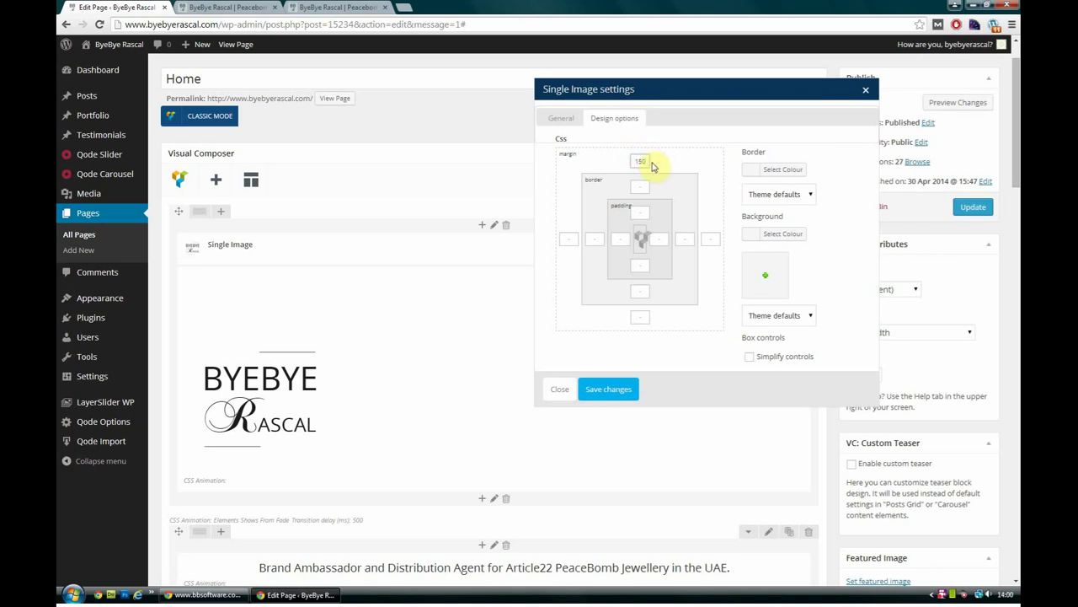
click(613, 390)
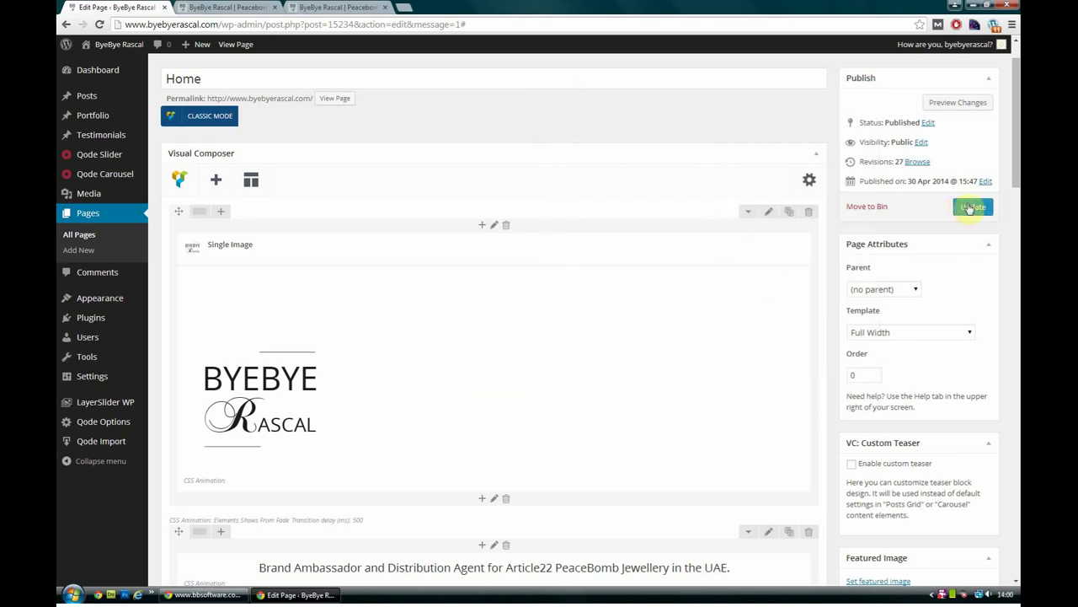
Preview the Home page to check the logo image's top spacing and return to the page editor
click(952, 103)
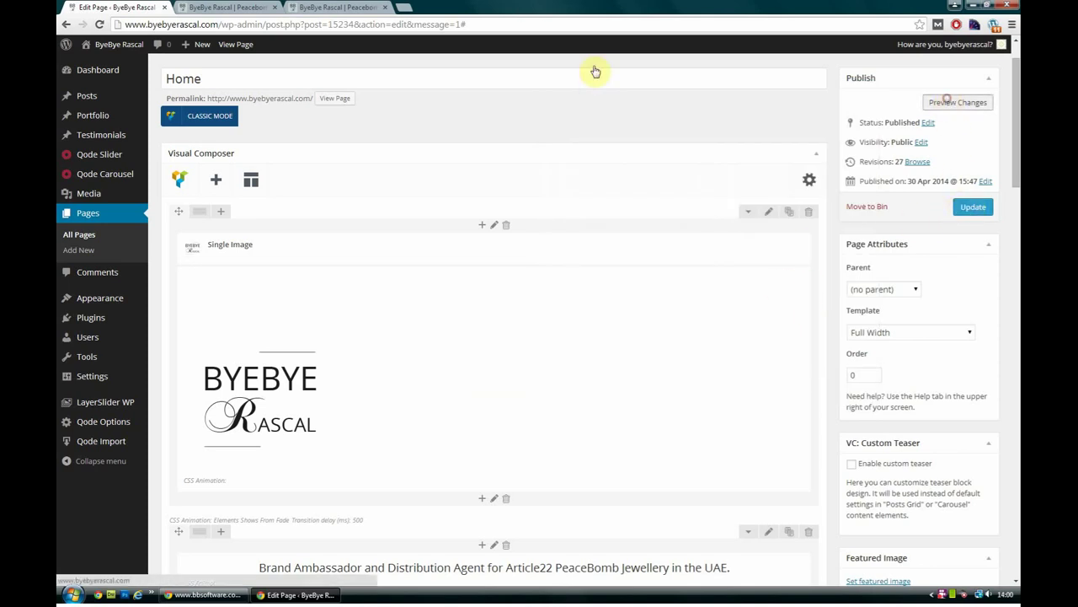
click(221, 6)
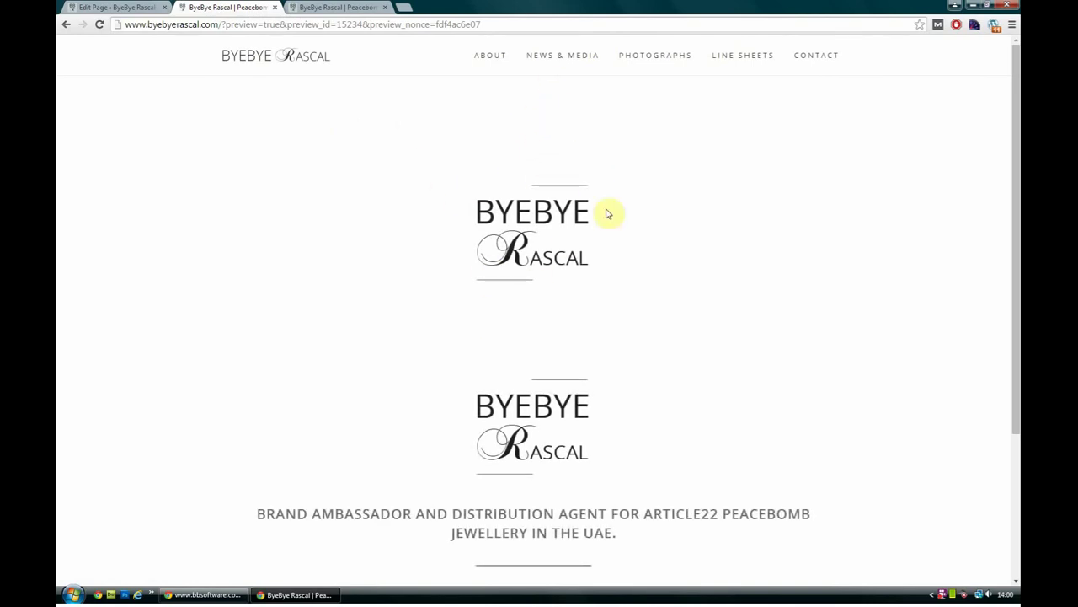
click(139, 6)
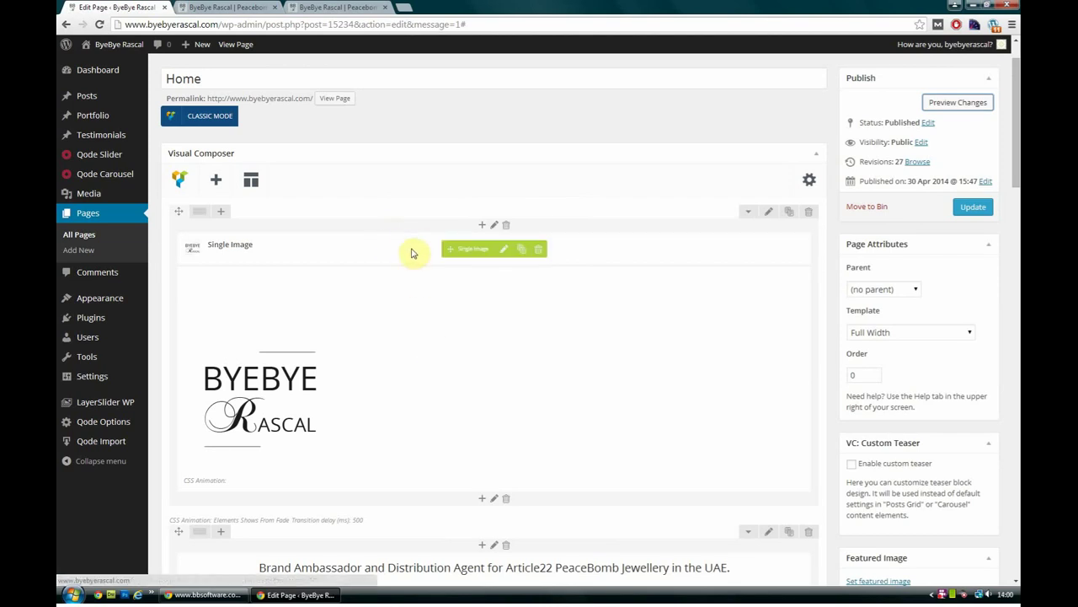
Delete the Single Image element from the first row and update the Home page
click(539, 249)
click(561, 99)
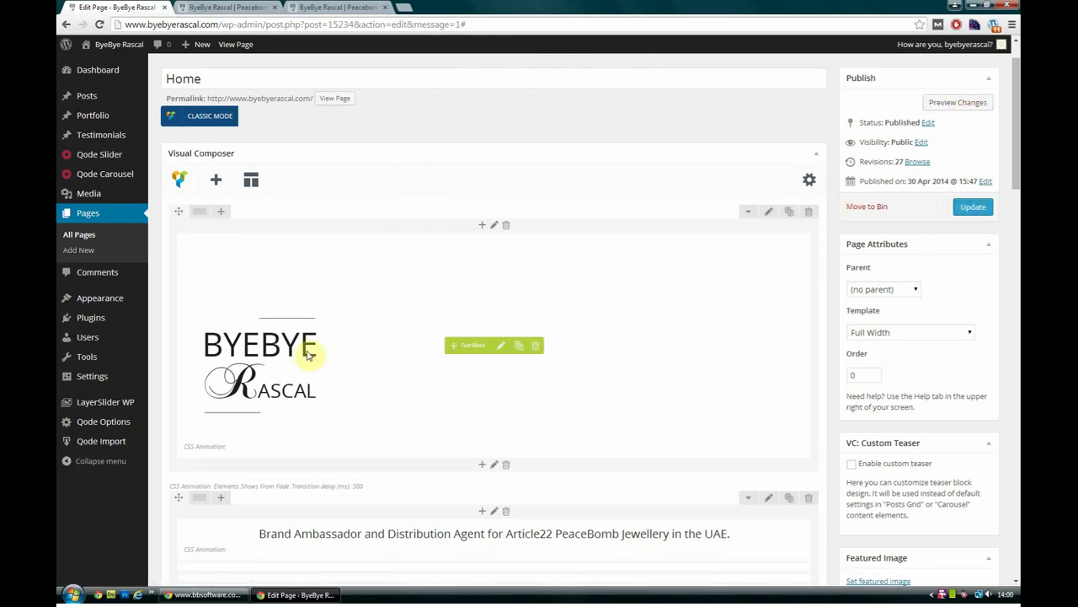
scroll(633, 317, down, 2)
scroll(455, 429, down, 1)
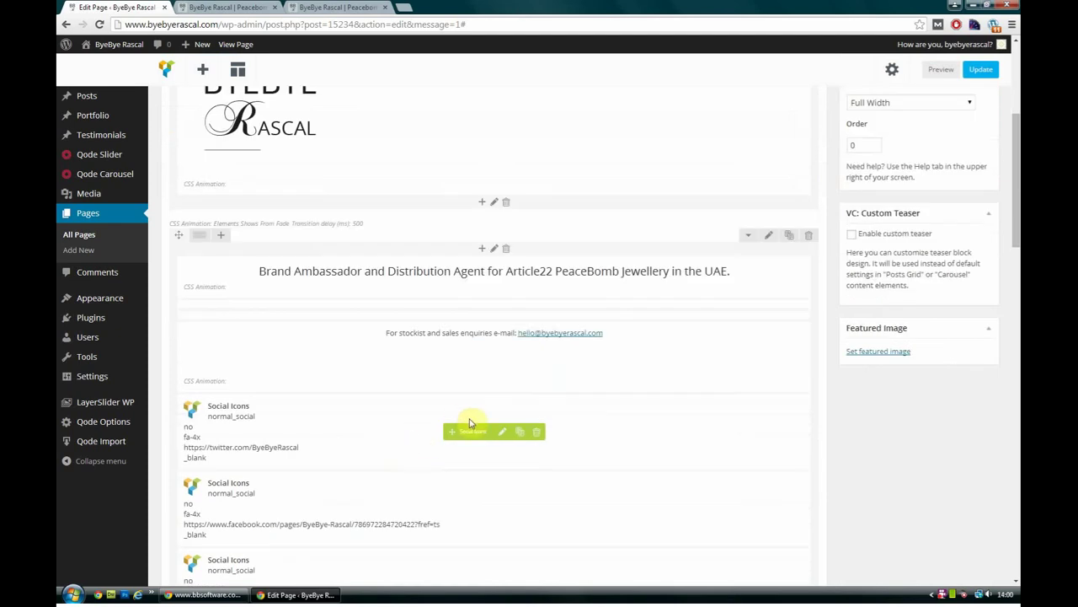
scroll(474, 417, up, 4)
click(972, 264)
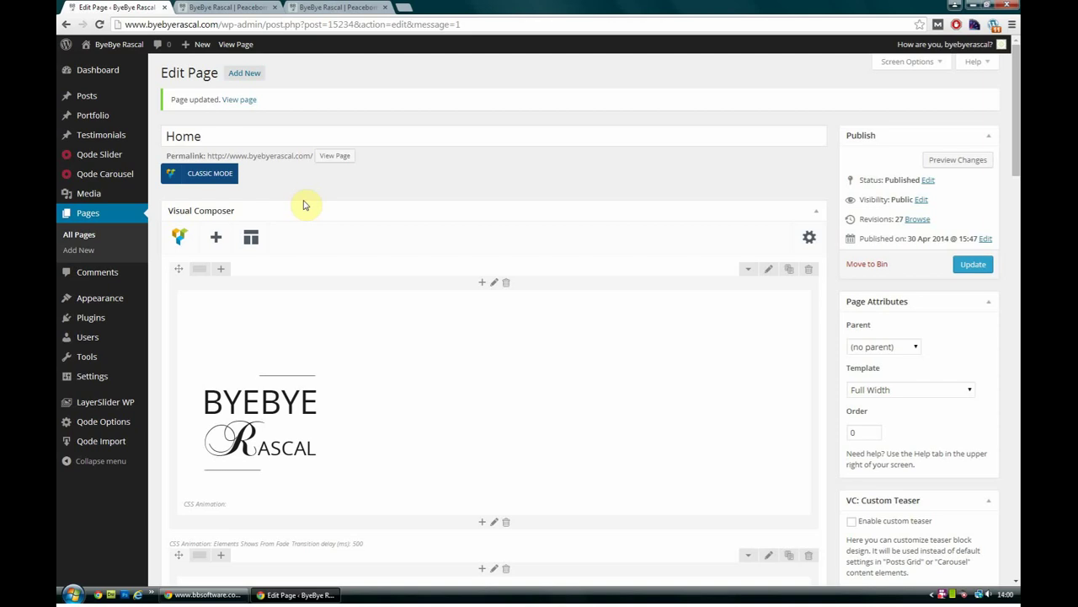
Look over the open Home page preview, close it, and return to the page editor
click(224, 7)
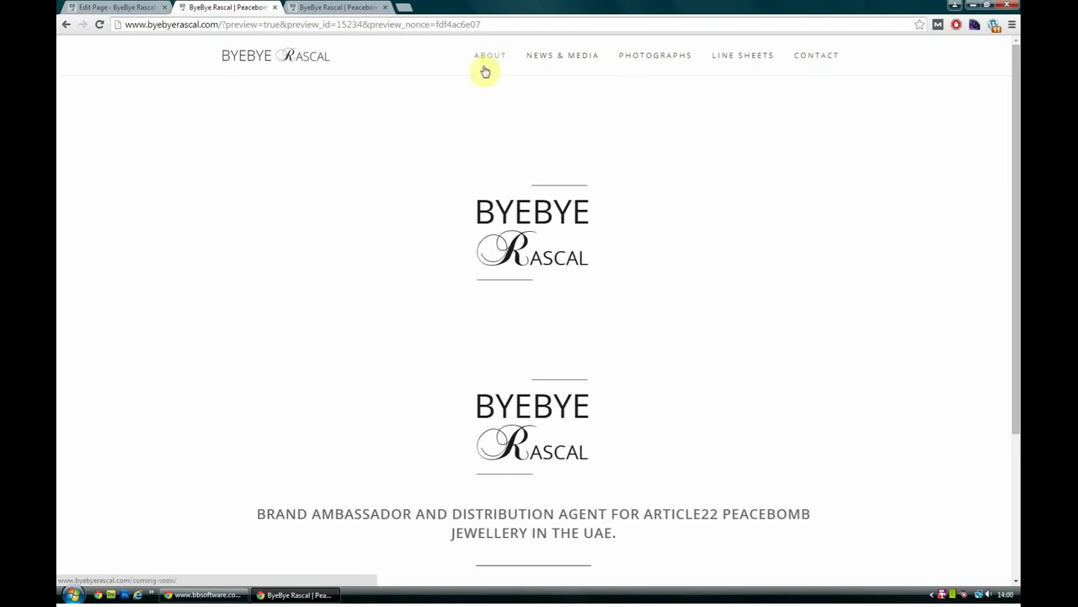
scroll(350, 176, down, 2)
scroll(352, 172, up, 2)
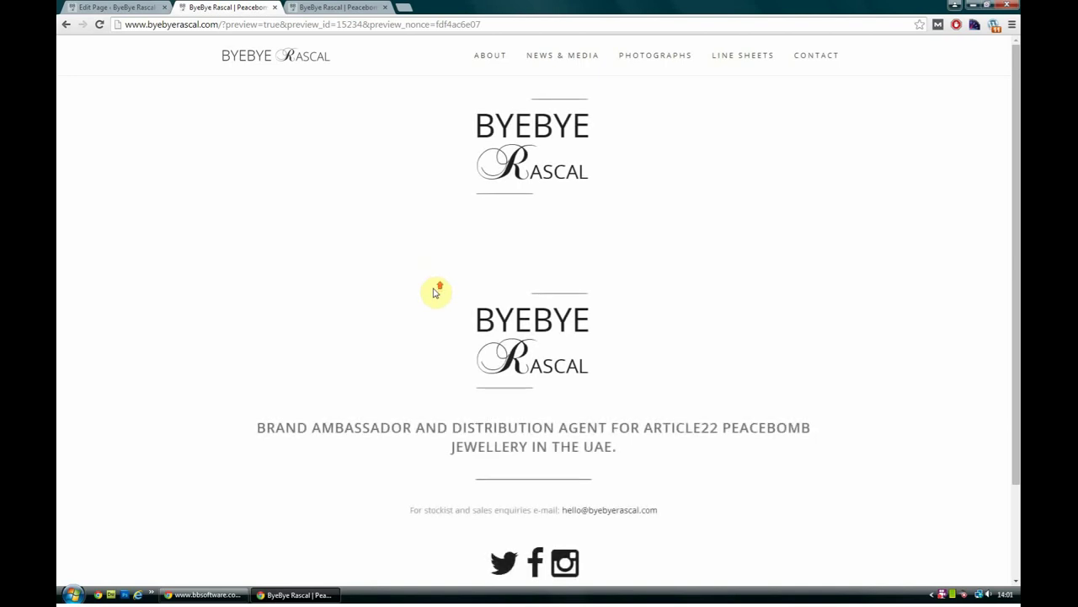
click(273, 8)
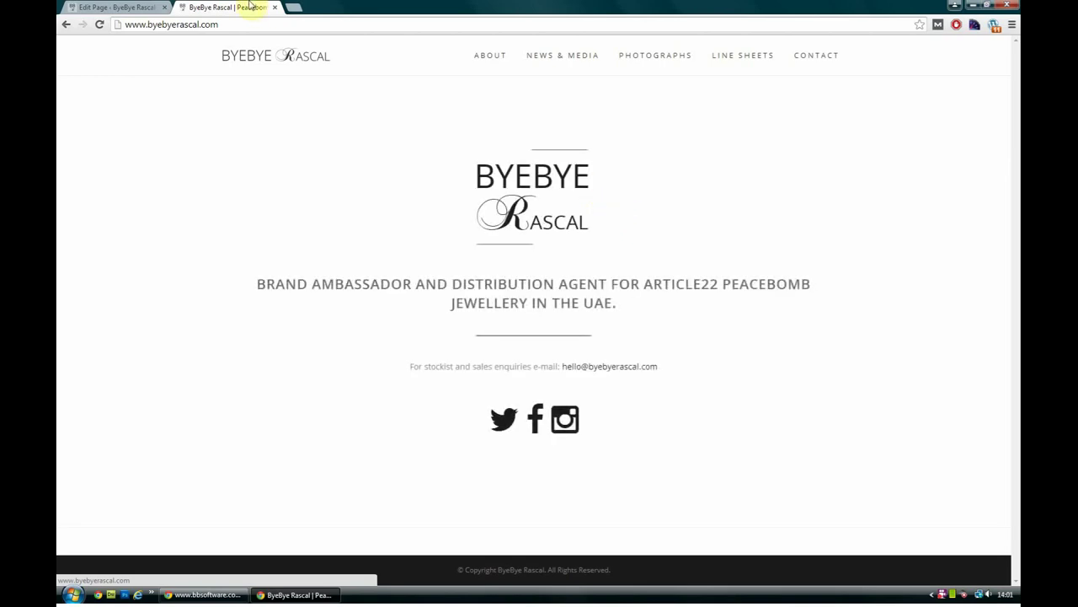
click(118, 7)
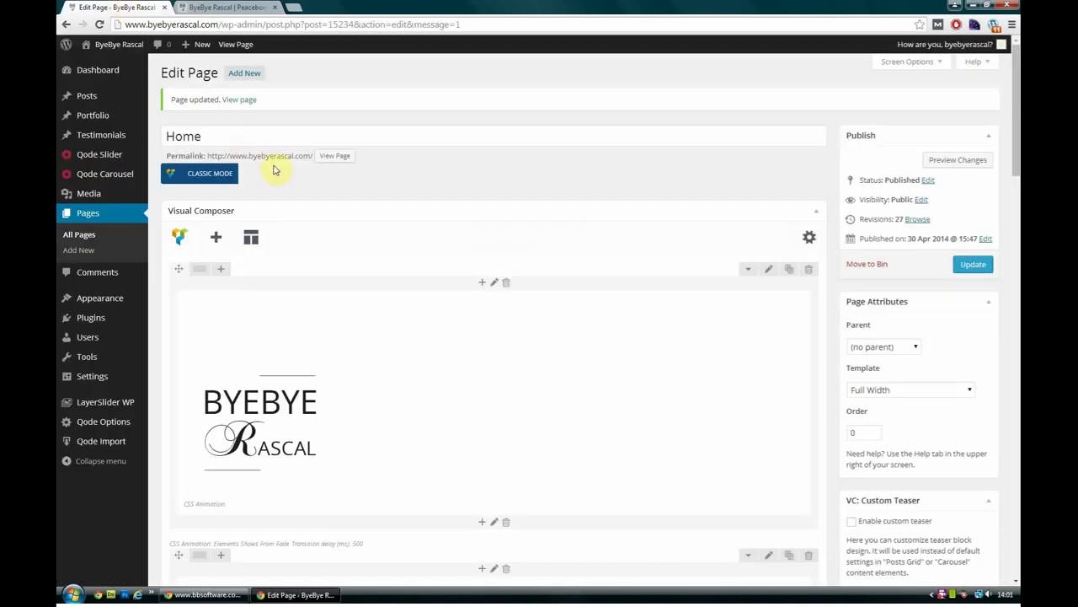
Copy the "Brand Ambassador and Distribution Agent for Article22 PeaceBomb Jewellery in the UAE." tagline from the live home page
click(226, 8)
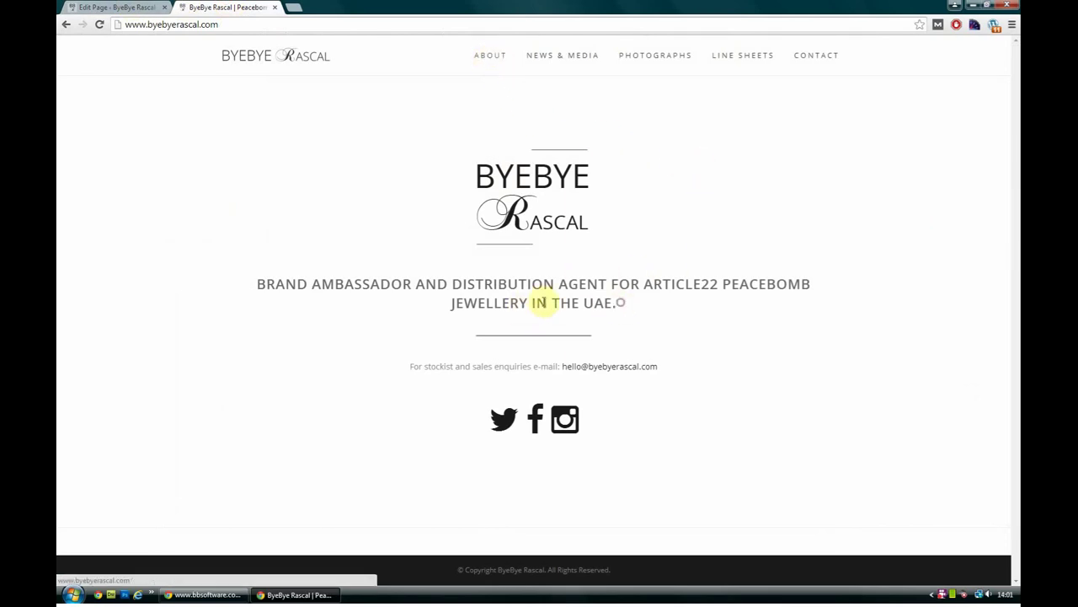
drag(619, 305, 256, 287)
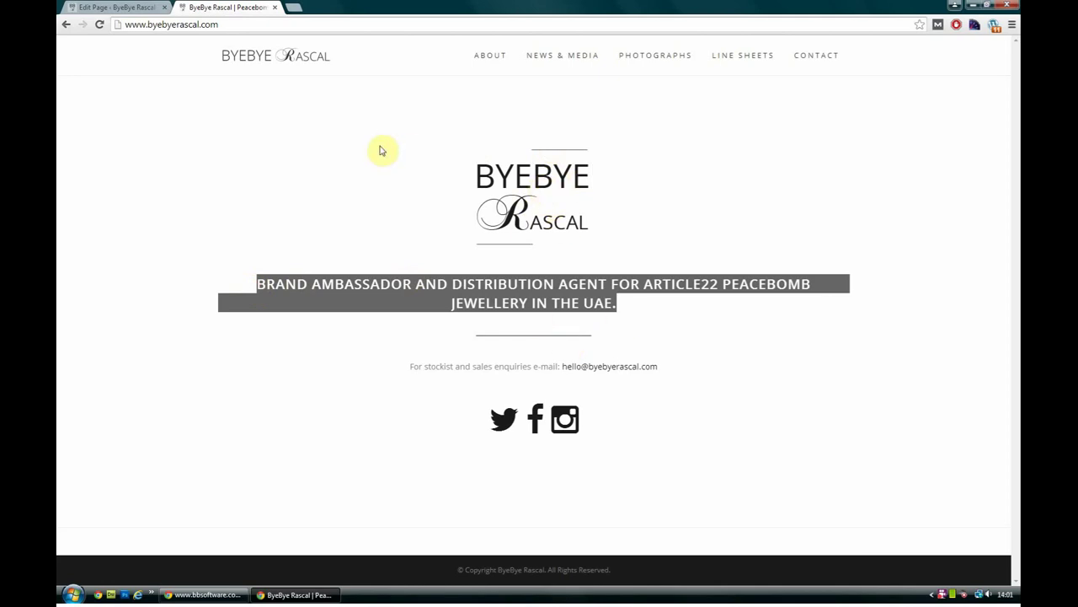
click(332, 194)
Move the draft page About ByeBye Rascal to the Bin from the list of all pages
click(149, 6)
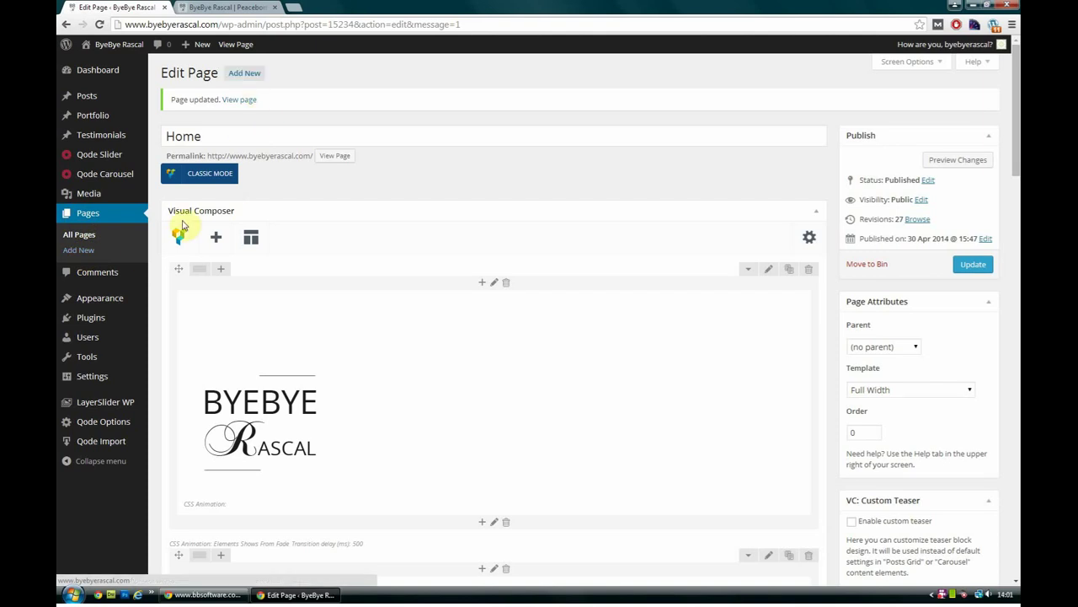
click(78, 235)
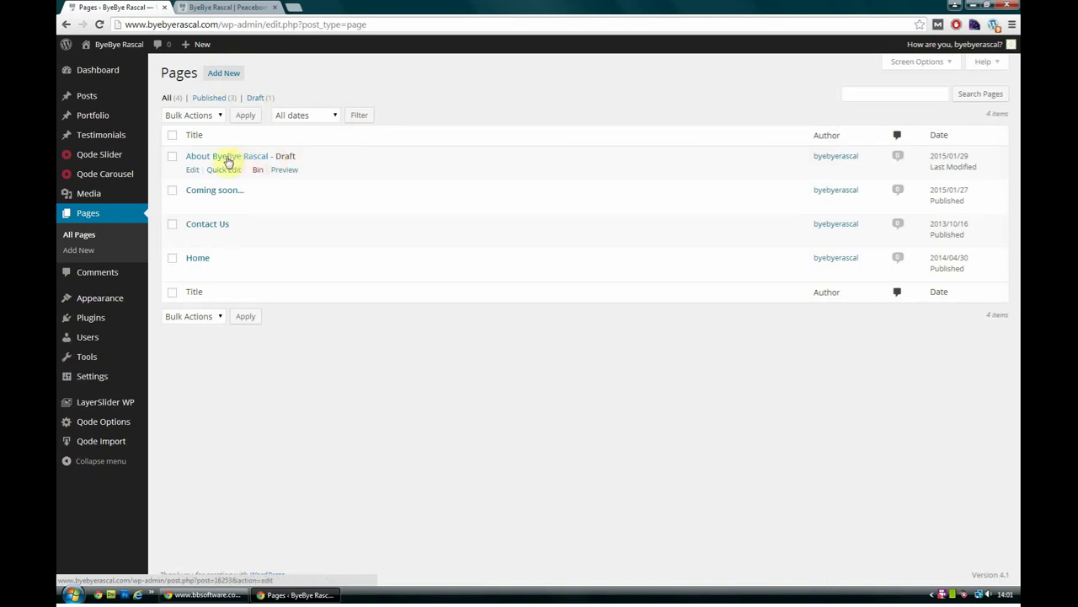
click(258, 170)
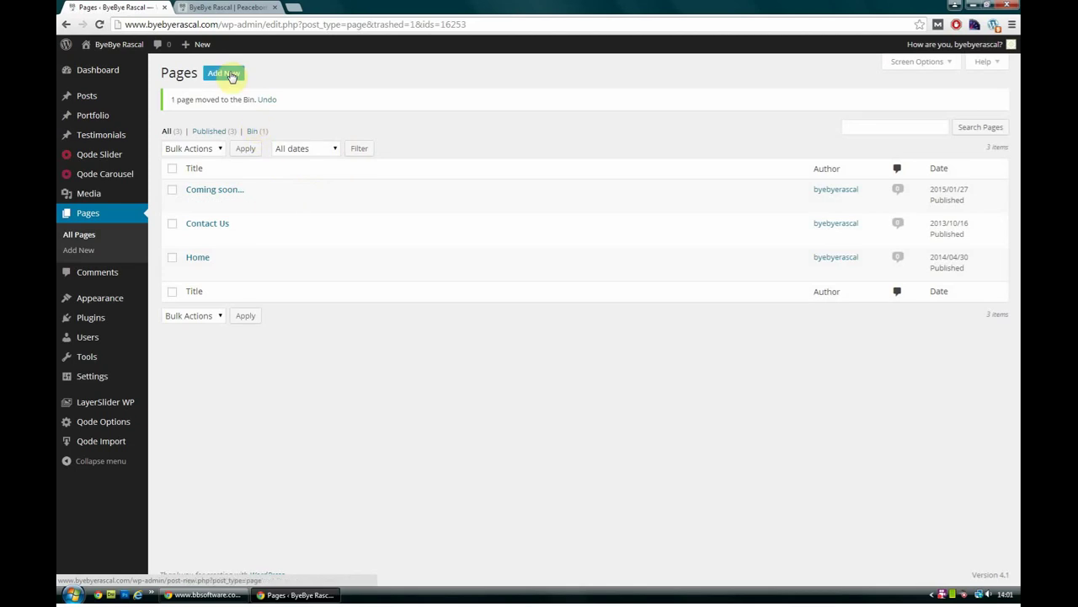
Add a new page titled "About ByeBye Rascal" and switch it to the Visual Composer backend editor
click(230, 74)
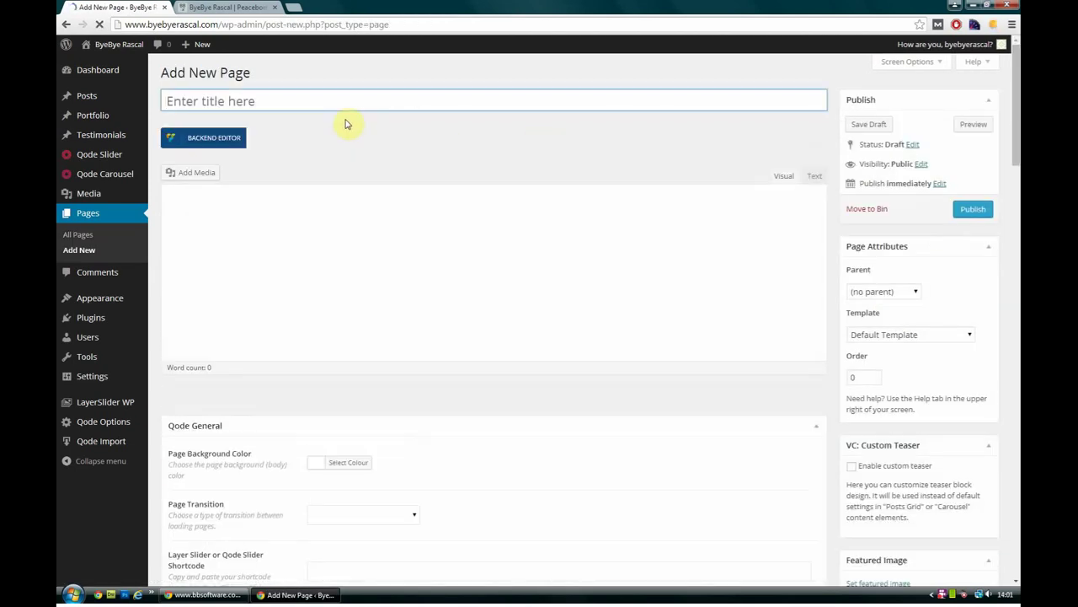
text(About ByeBye Rascal)
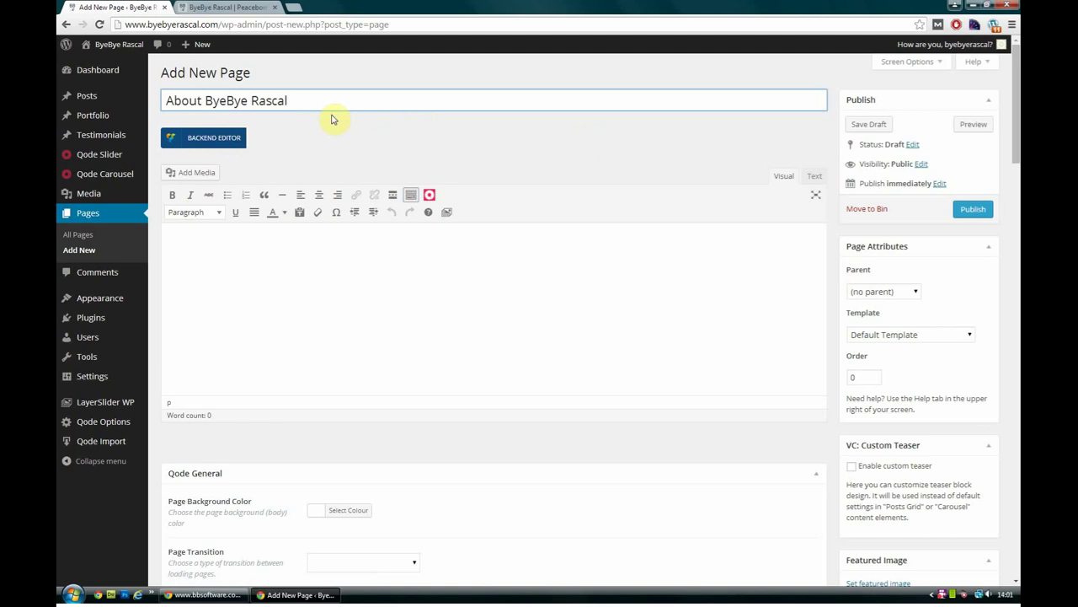
click(816, 178)
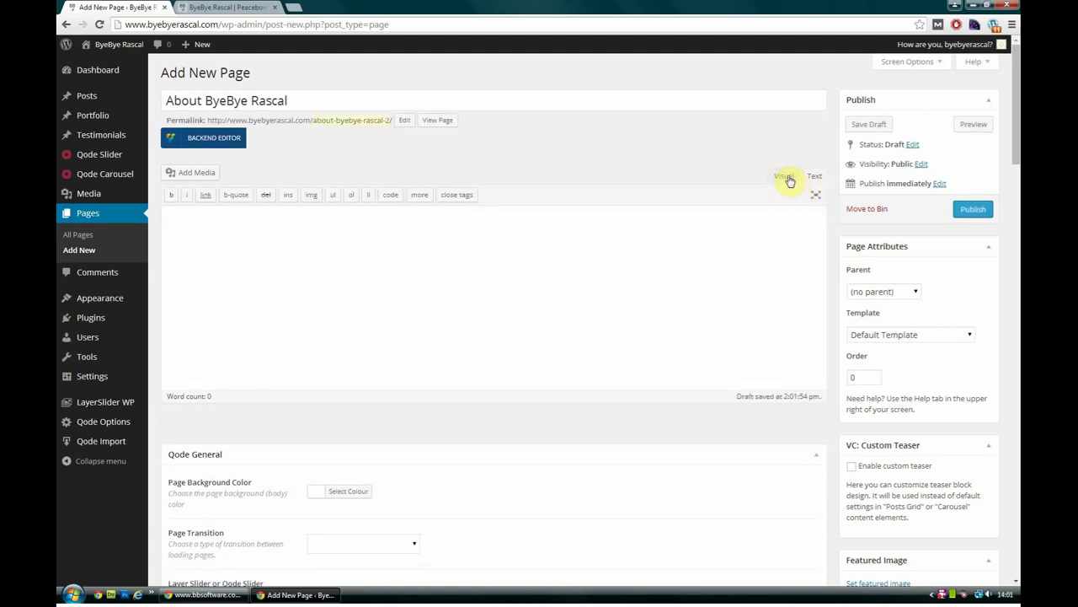
click(787, 177)
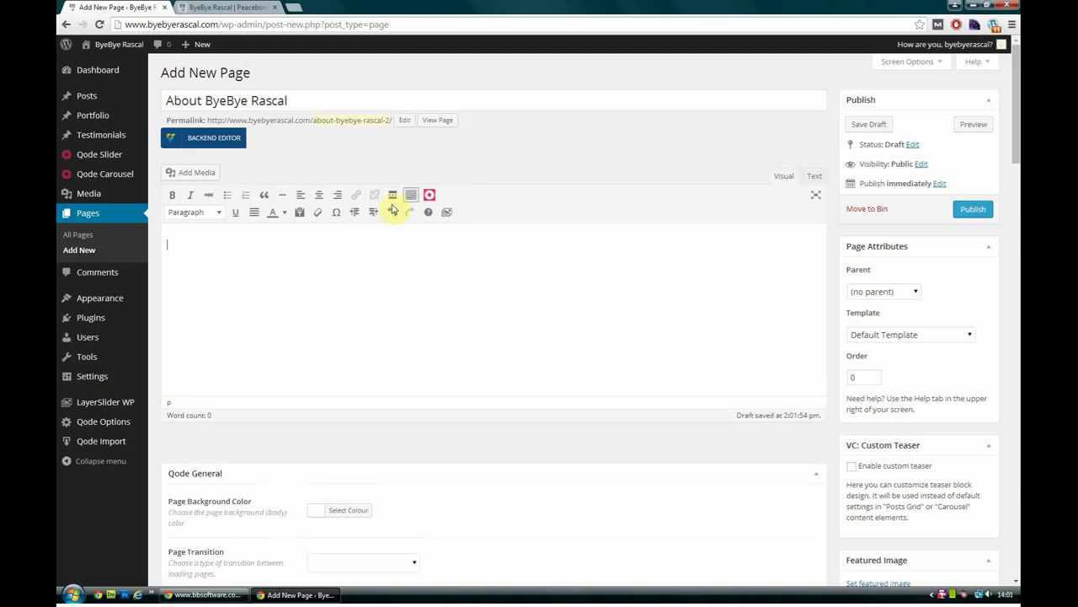
click(226, 145)
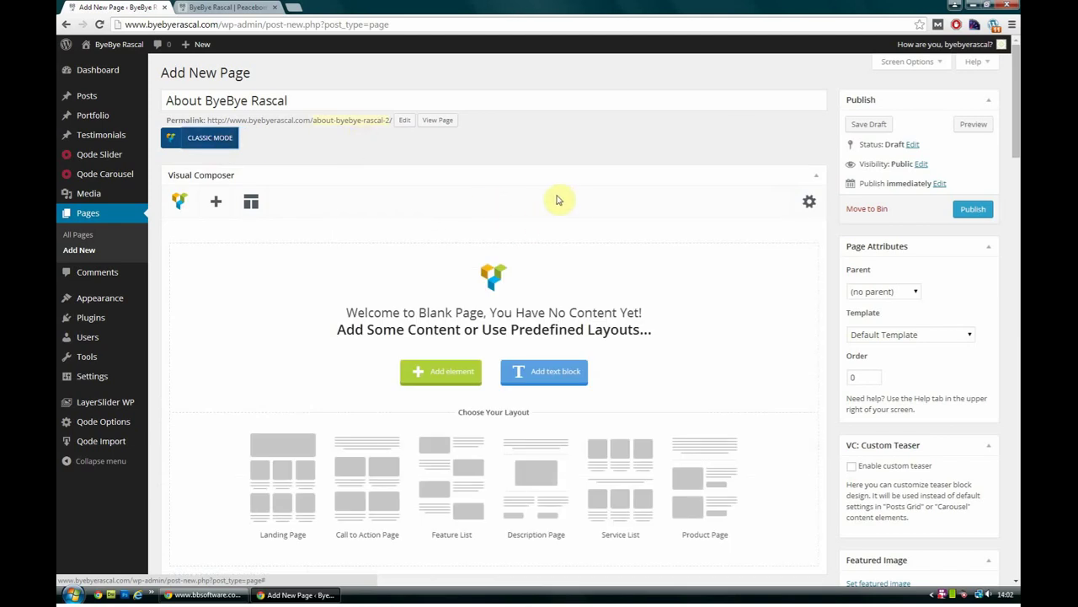
Add a Text Block element to the blank page and replace its placeholder text with the copied brand ambassador tagline
scroll(565, 201, down, 1)
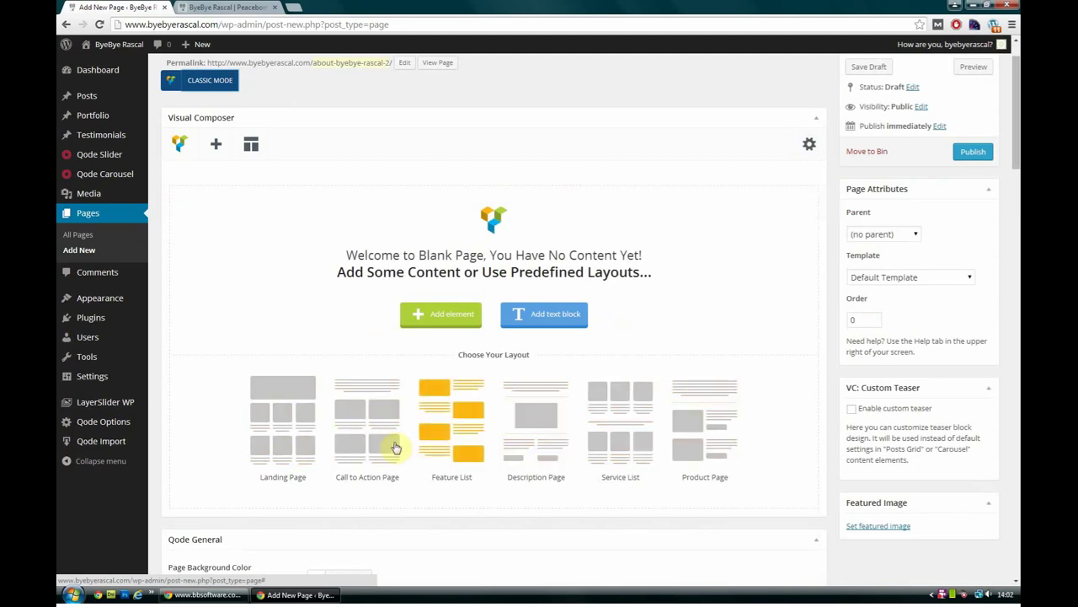
scroll(366, 284, up, 1)
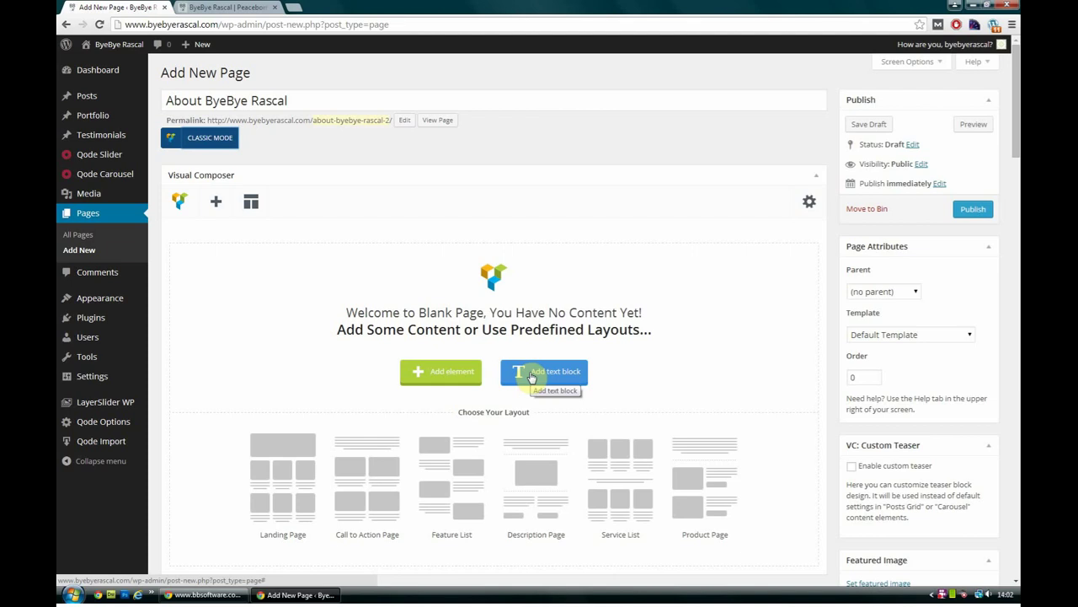
click(449, 380)
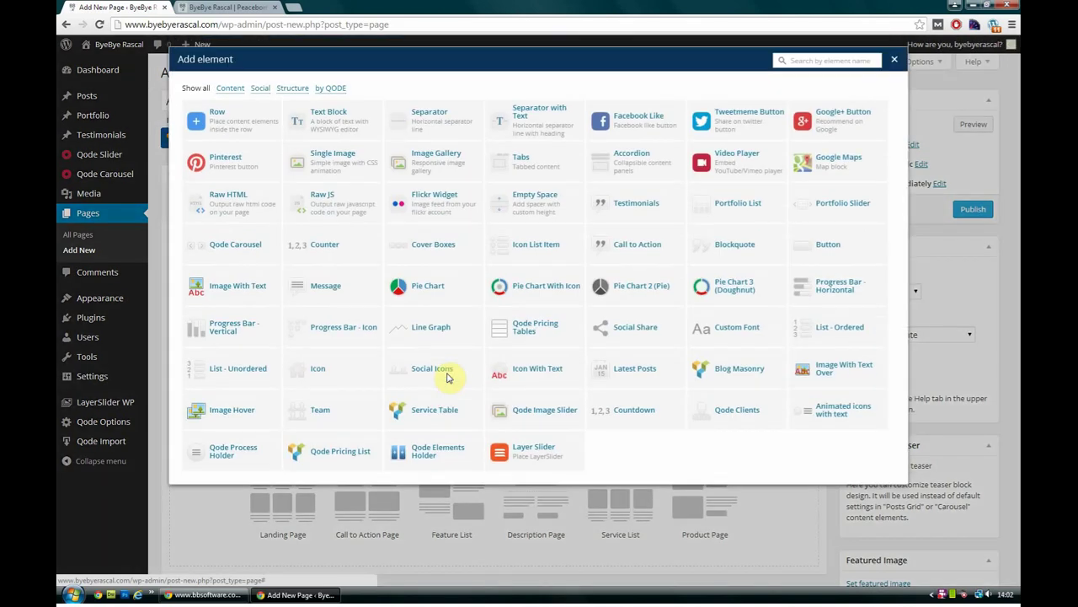
click(351, 124)
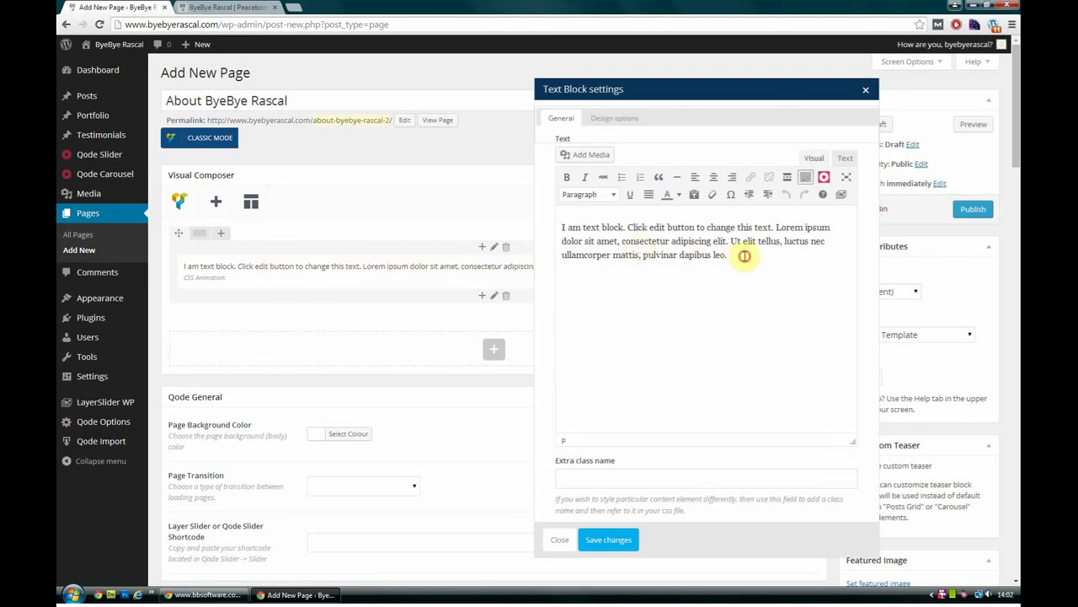
drag(729, 255, 550, 221)
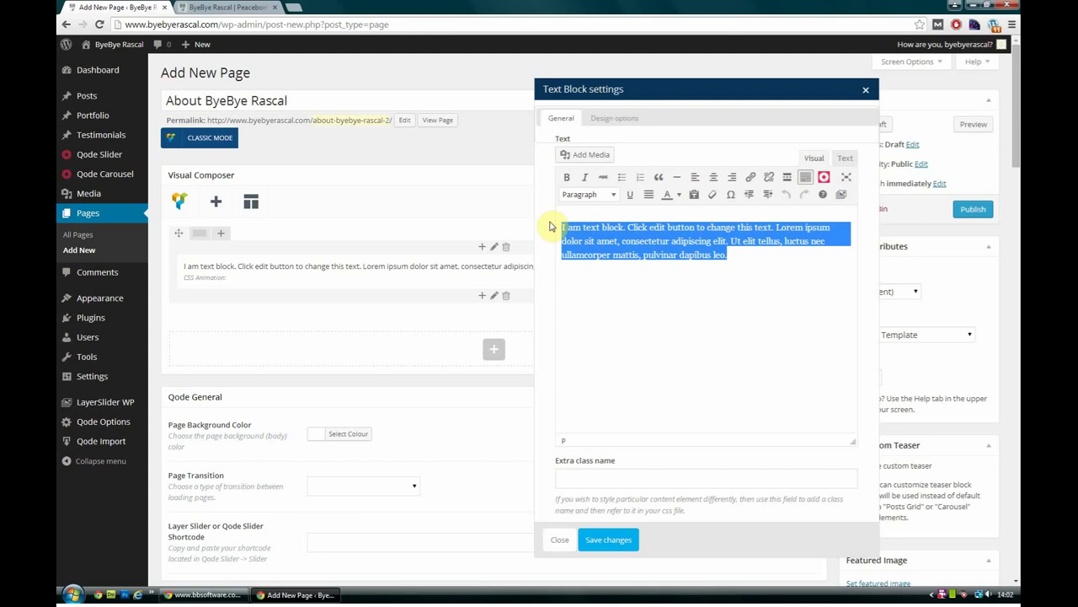
text(BRAND AMBASSADOR AND DISTRIBUTION AGENT FOR ARTICLE22 PEACEBOMB JEWELLERY IN THE UAE.)
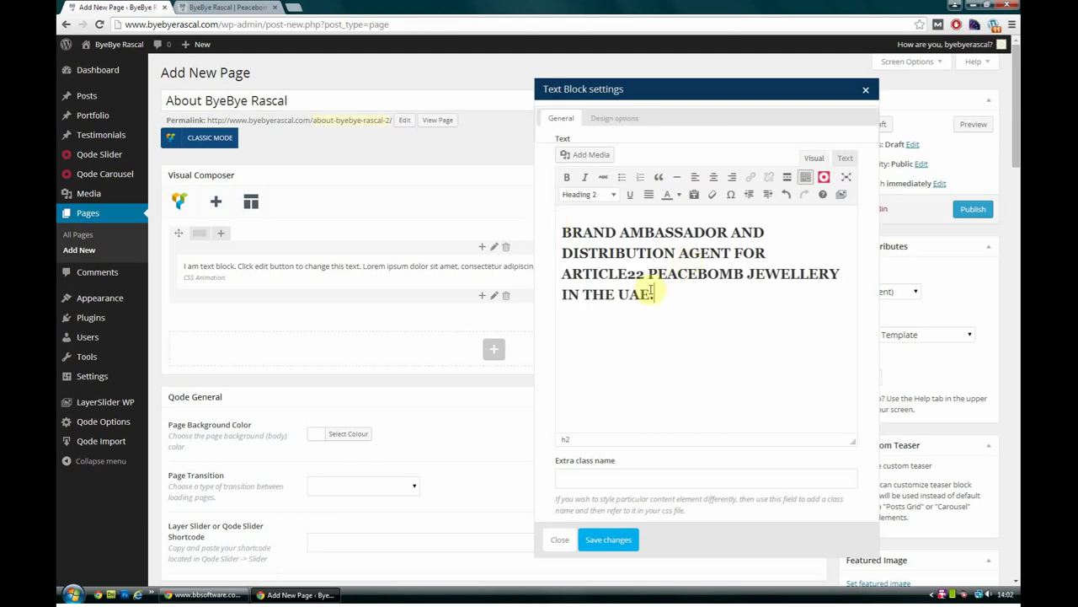
Change the tagline's format to Paragraph and save the text block
triple_click(587, 263)
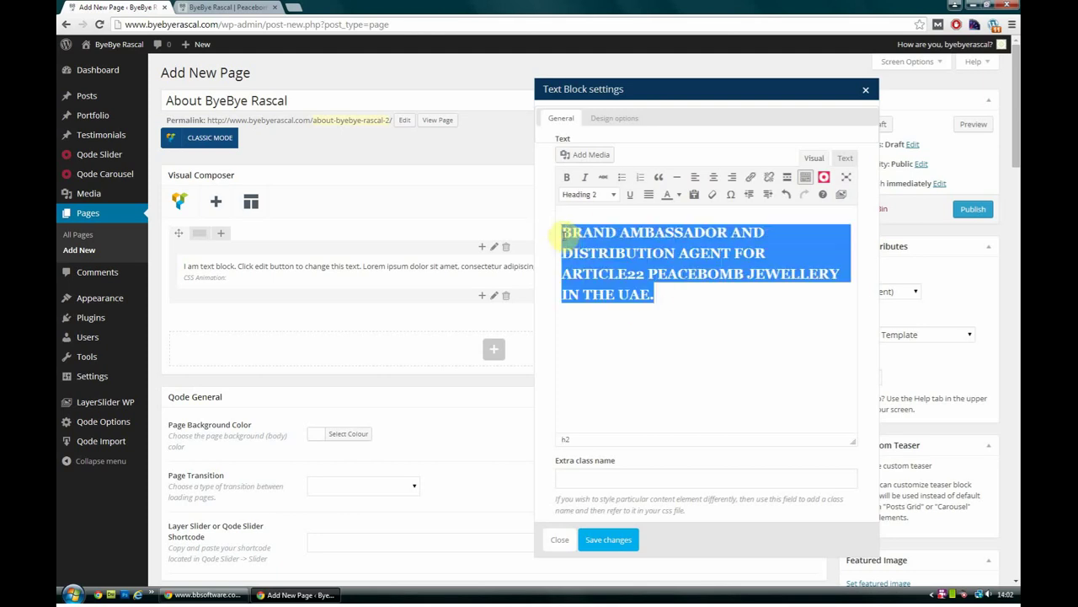
click(593, 198)
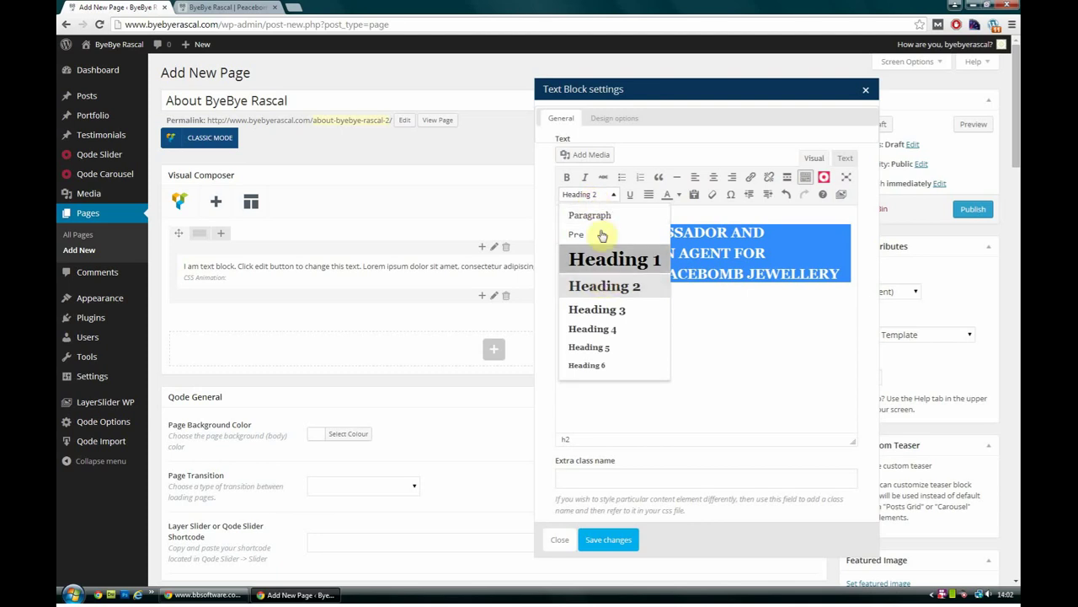
click(601, 218)
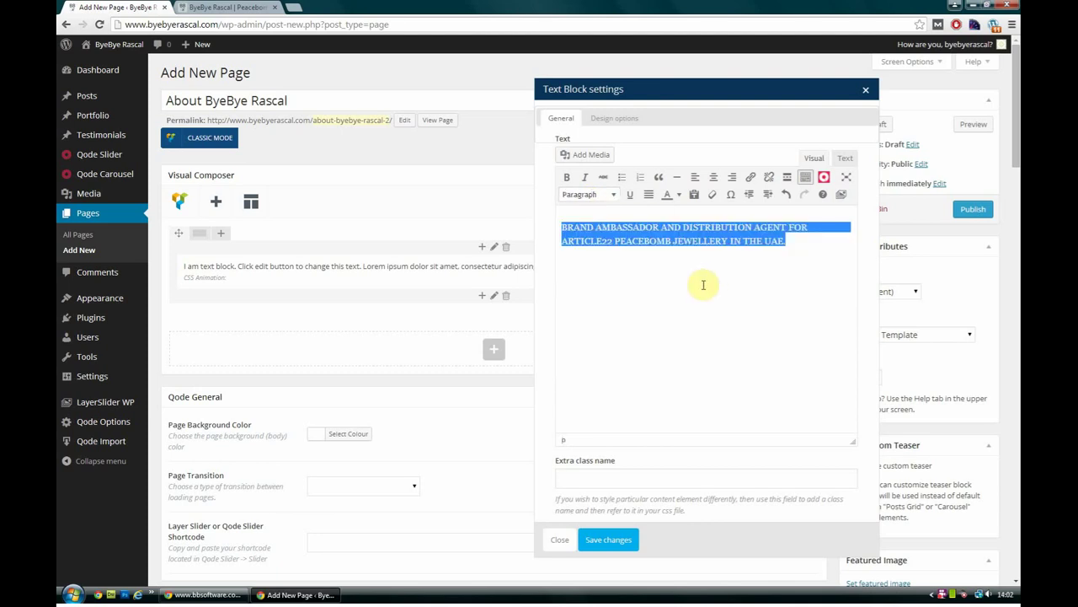
click(802, 240)
click(610, 539)
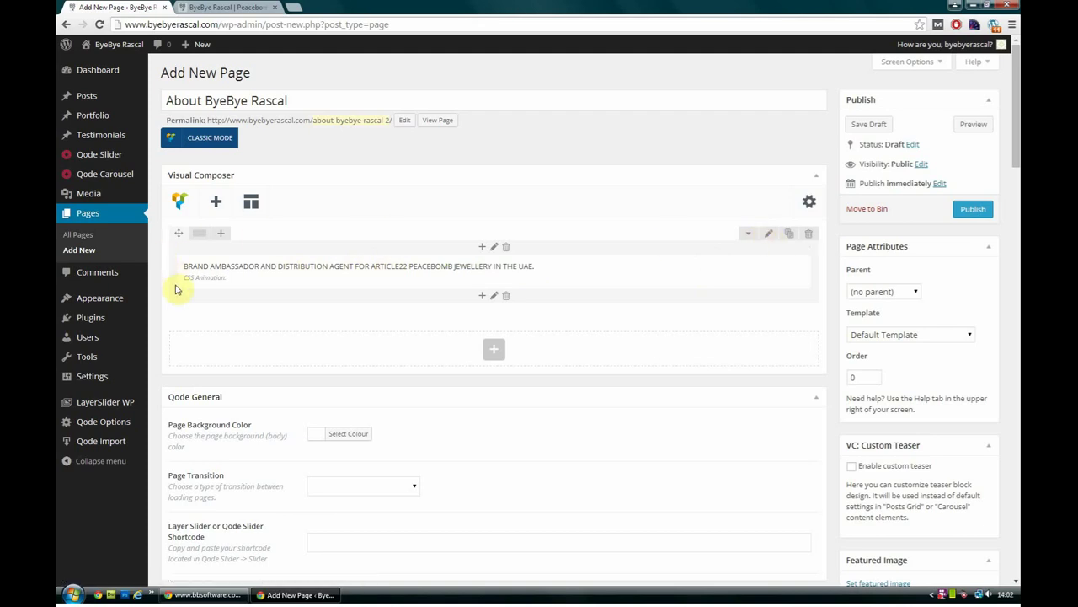
Try a three-column layout on the tagline row, and return the row to a single column
mouse_move(200, 240)
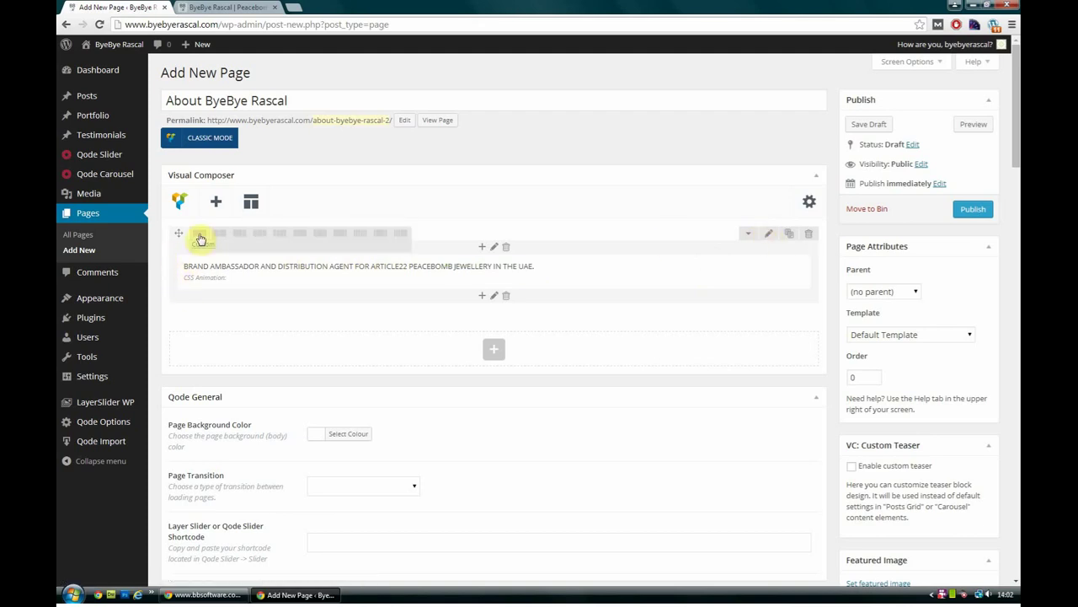
click(261, 234)
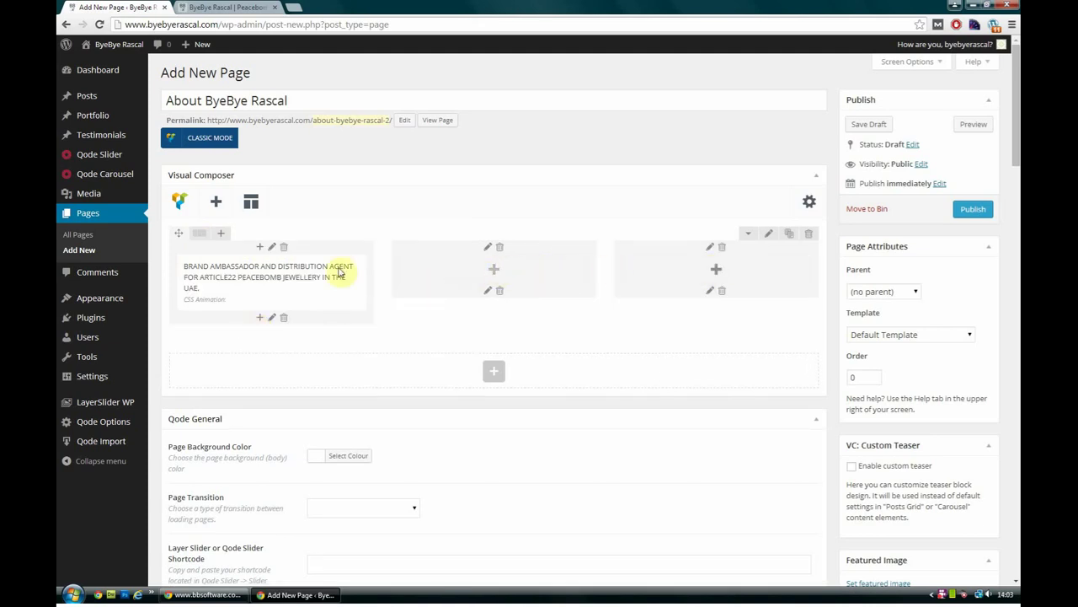
click(201, 237)
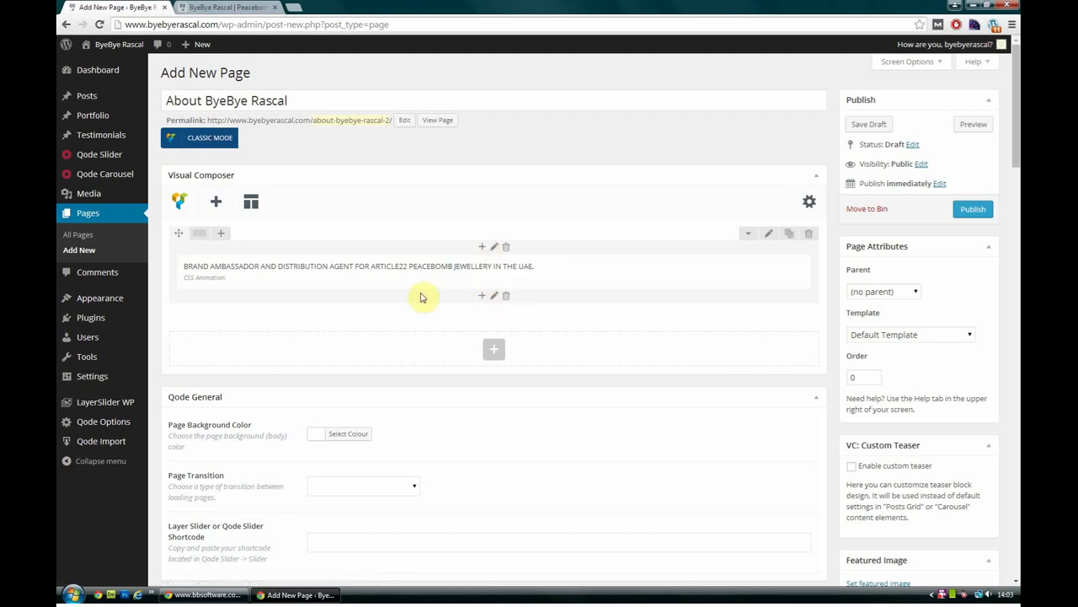
Add a Single Image element in a new row below the tagline, using logo.jpg from the media library
click(491, 352)
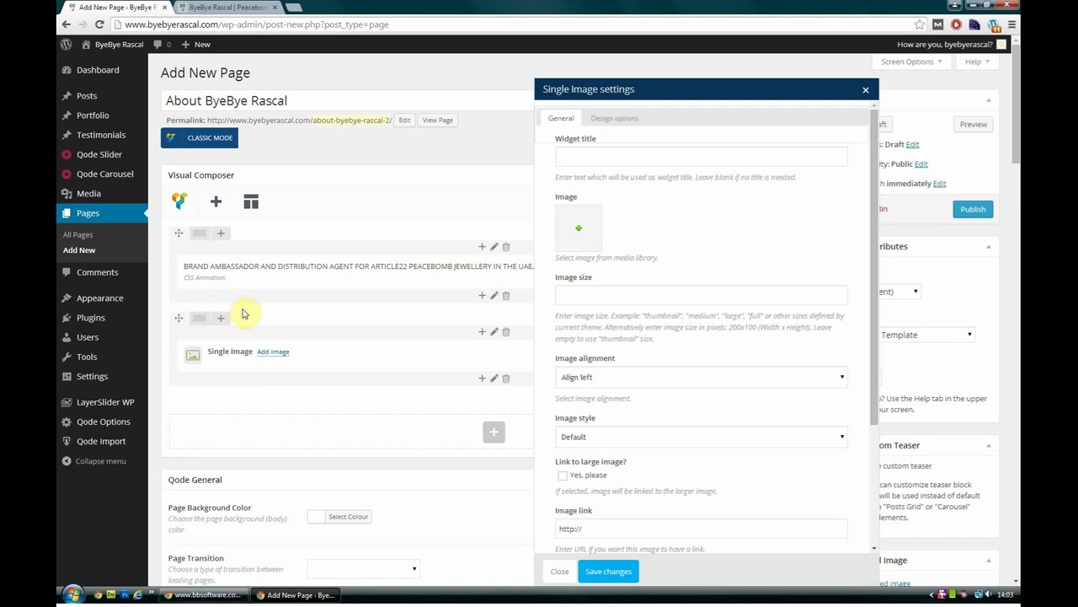
mouse_move(204, 326)
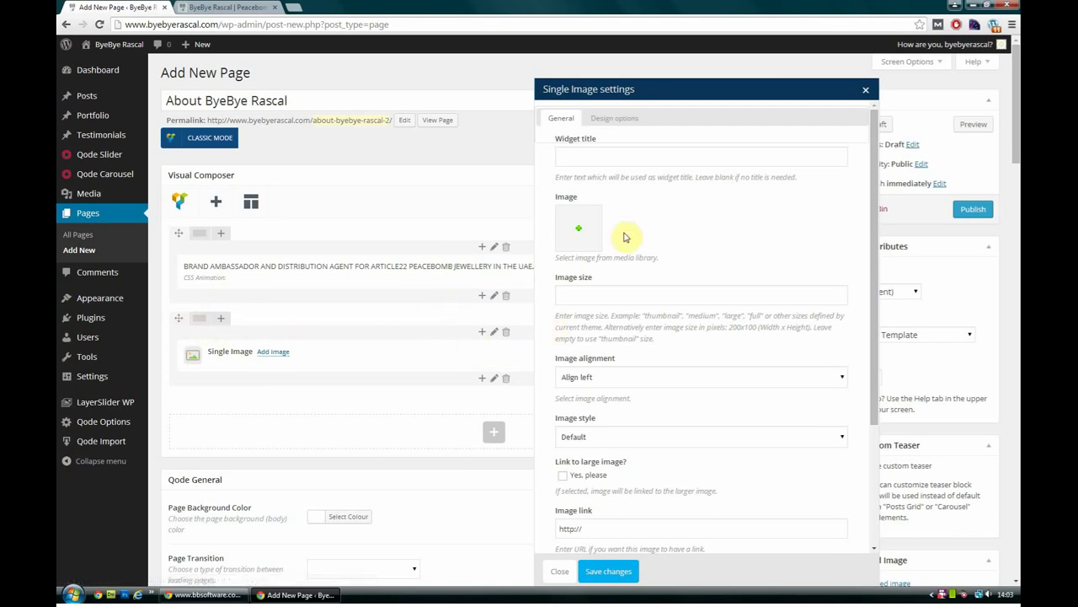
click(587, 239)
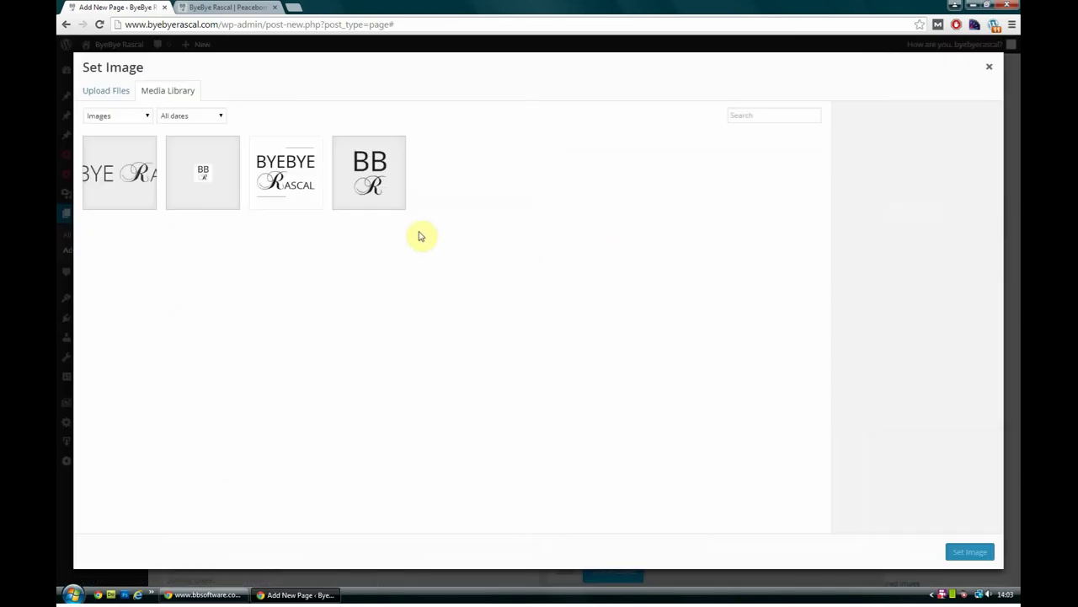
click(273, 181)
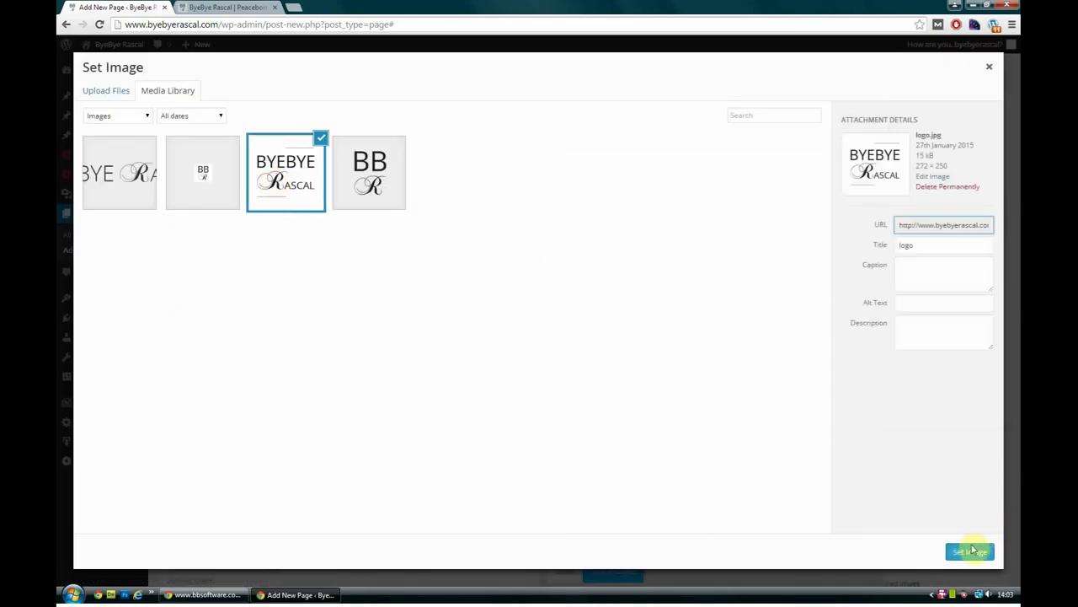
click(969, 551)
Set the logo's image size to full, save the element and preview the draft page
click(604, 297)
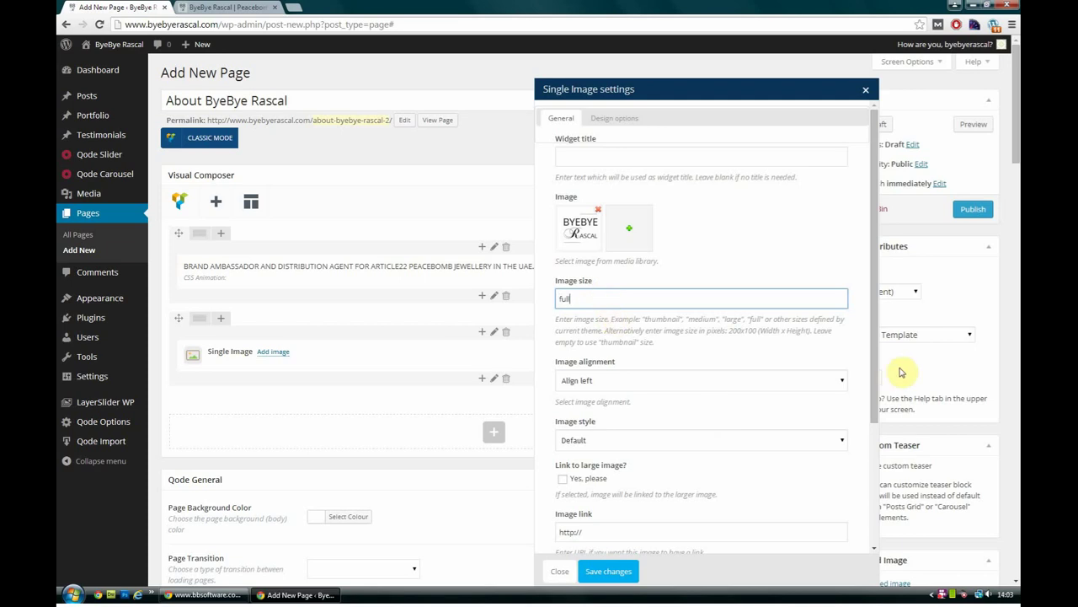
drag(876, 362, 874, 501)
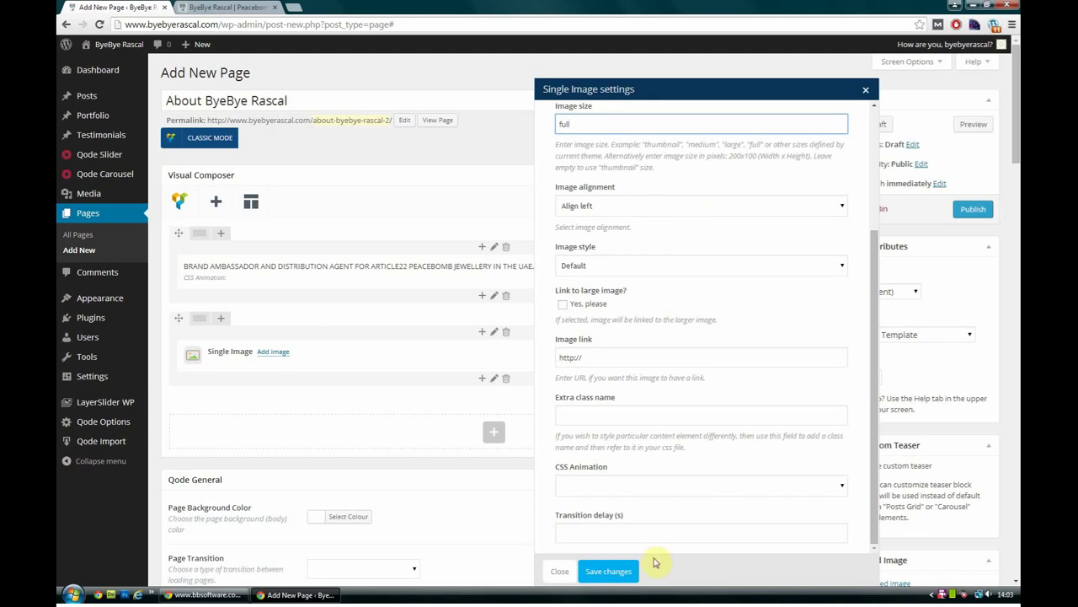
click(621, 571)
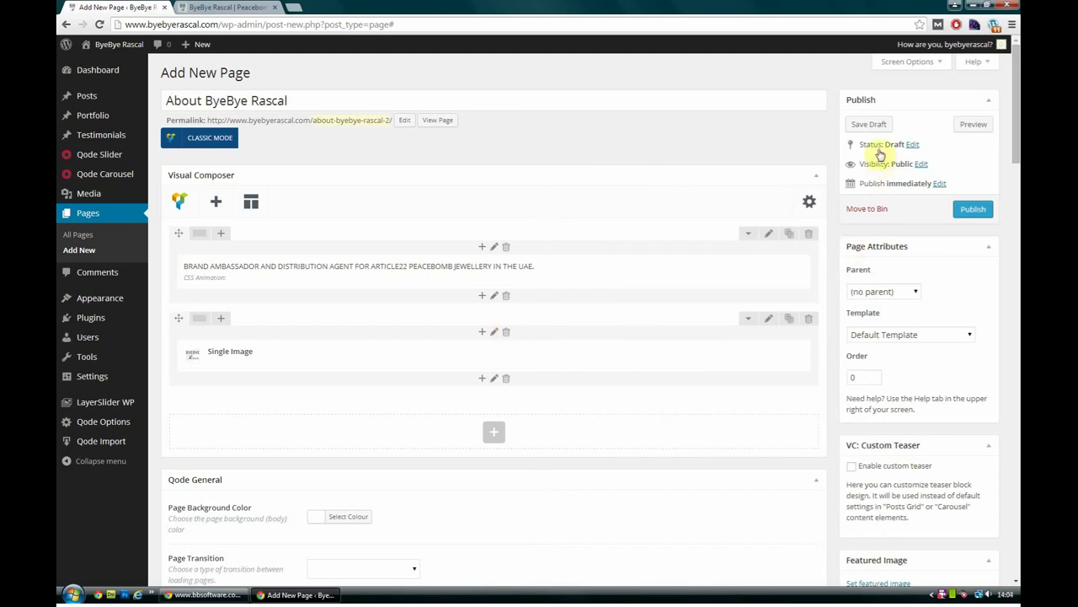
click(973, 124)
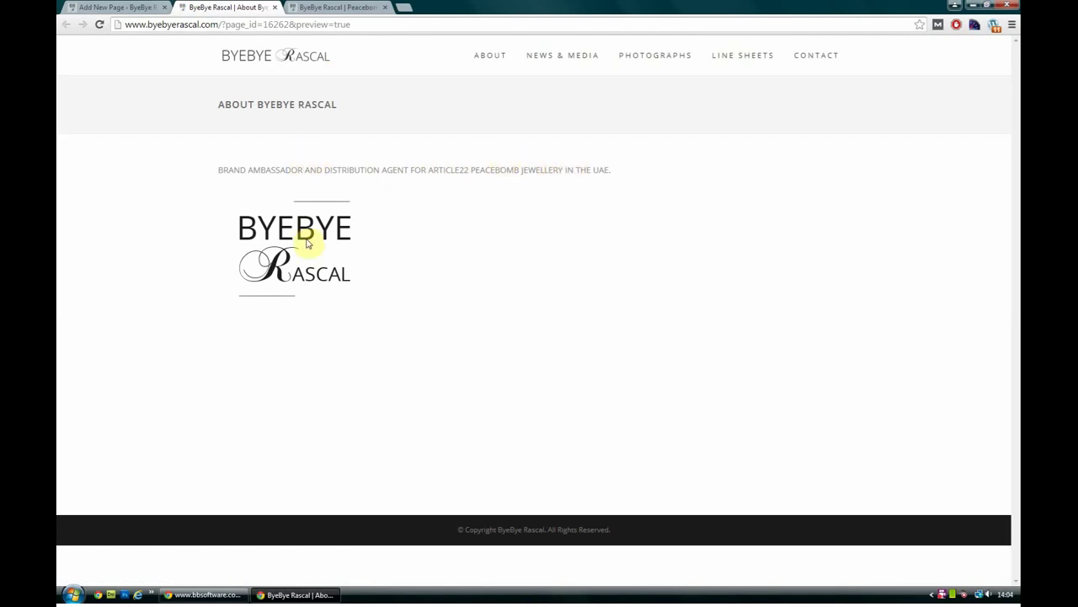
click(126, 6)
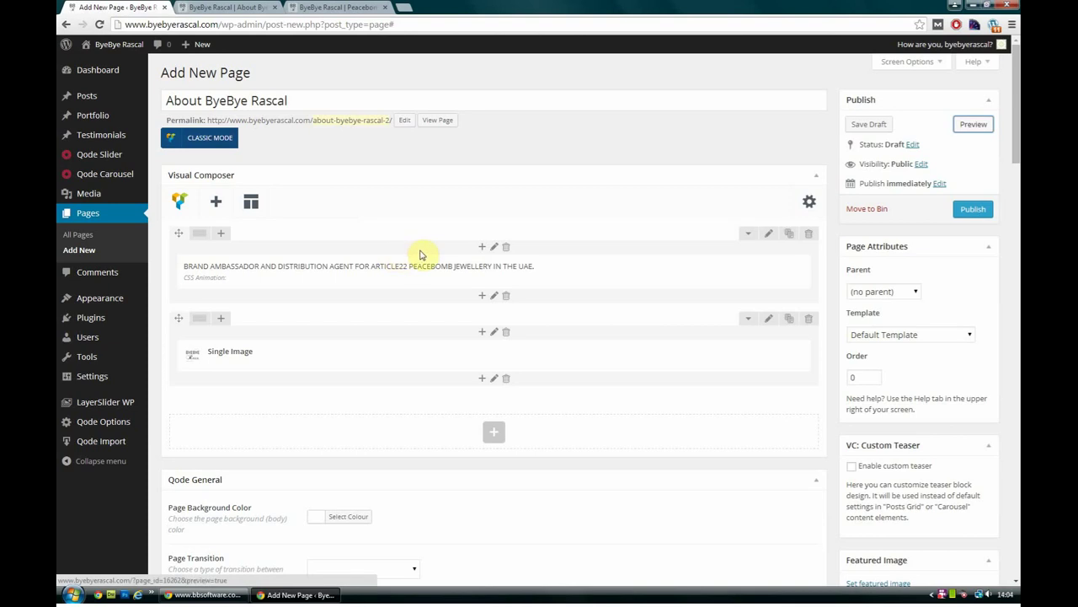
Examine the tagline's text block editor and its column's design and width options for a way to align the text
mouse_move(414, 259)
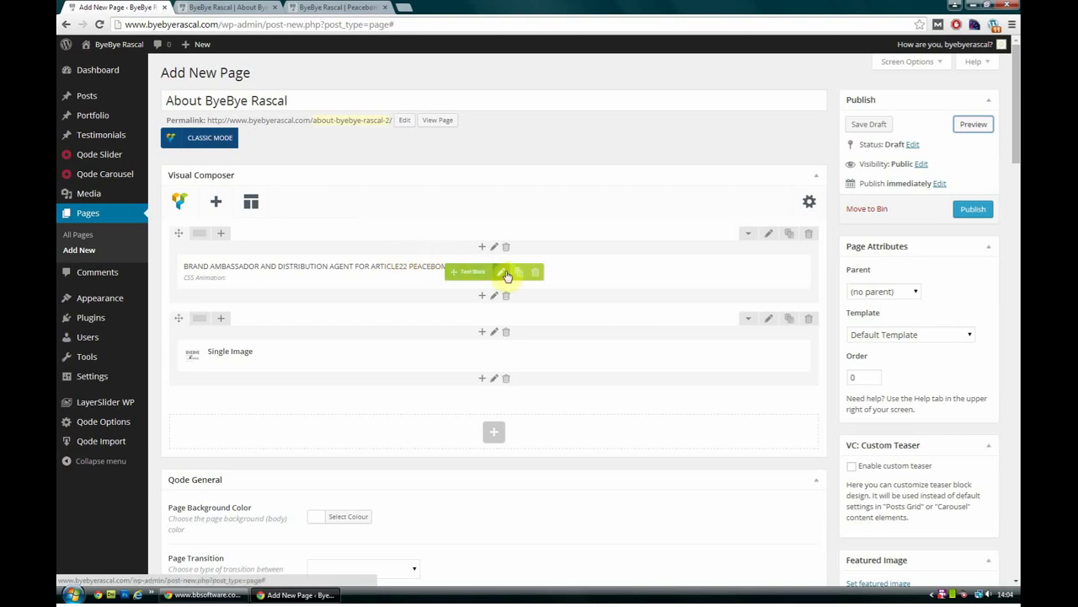
click(504, 276)
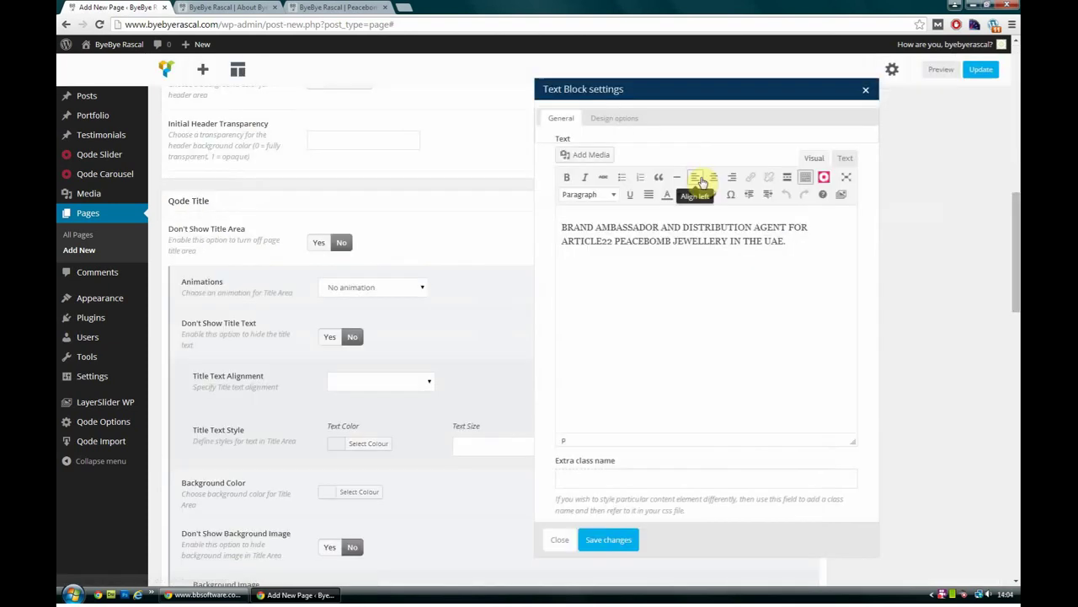
drag(813, 243, 541, 214)
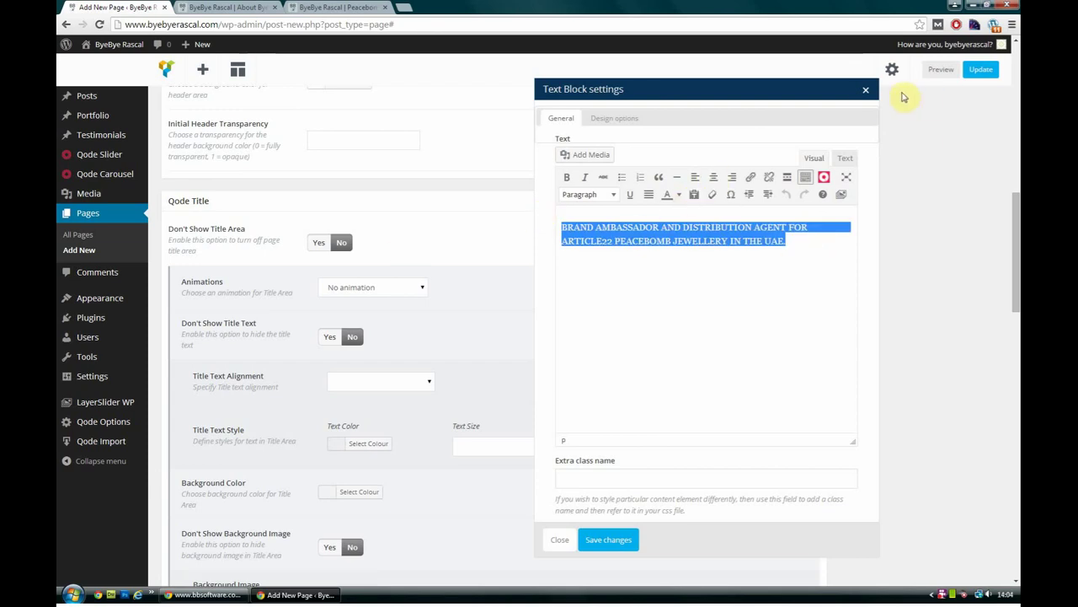
click(866, 91)
drag(1017, 252, 1011, 96)
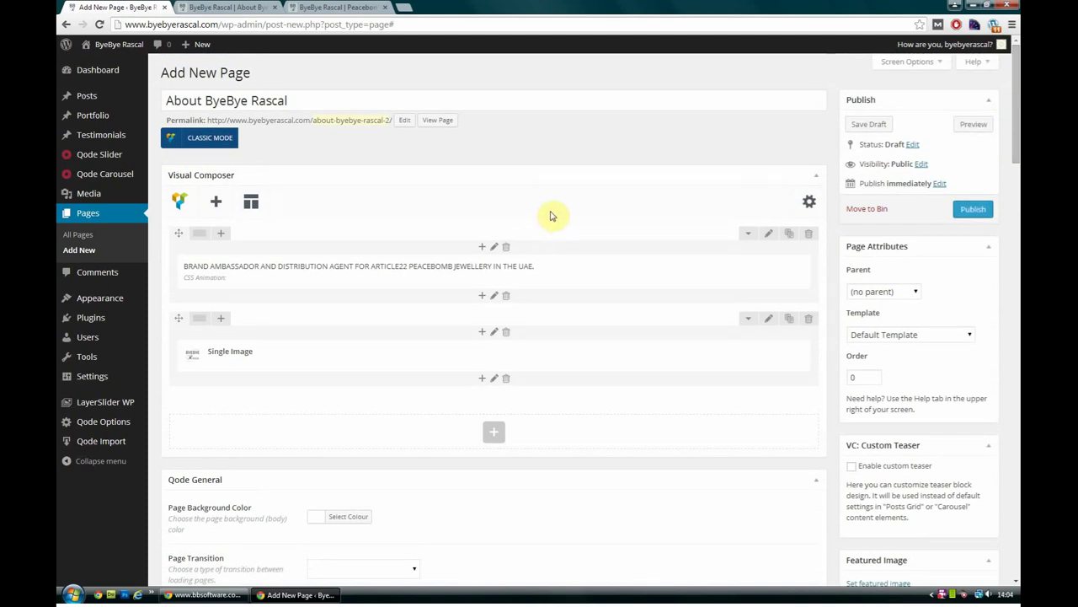
click(494, 248)
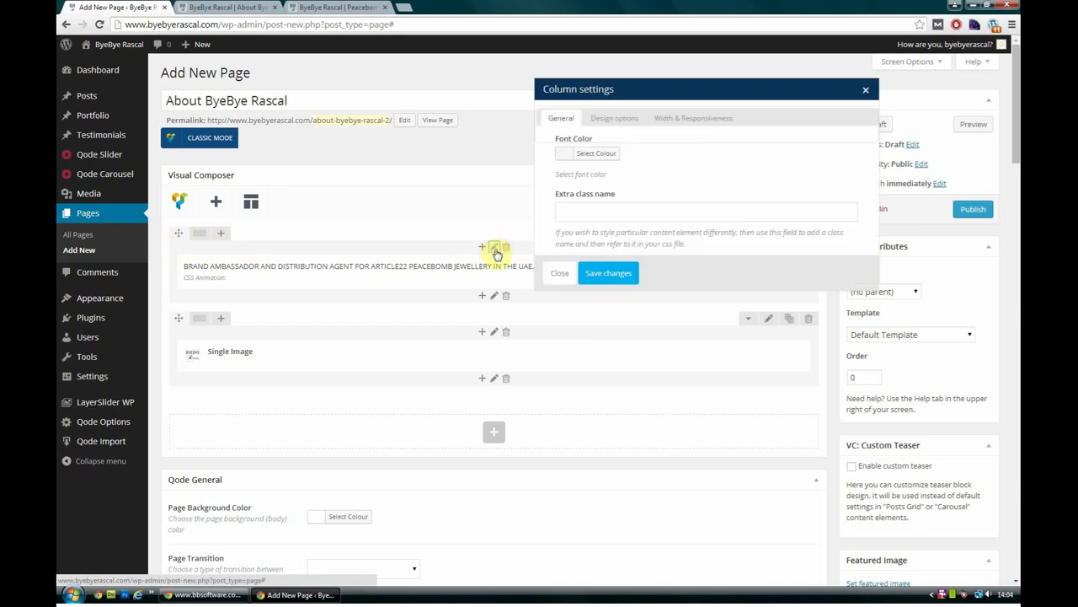
click(604, 119)
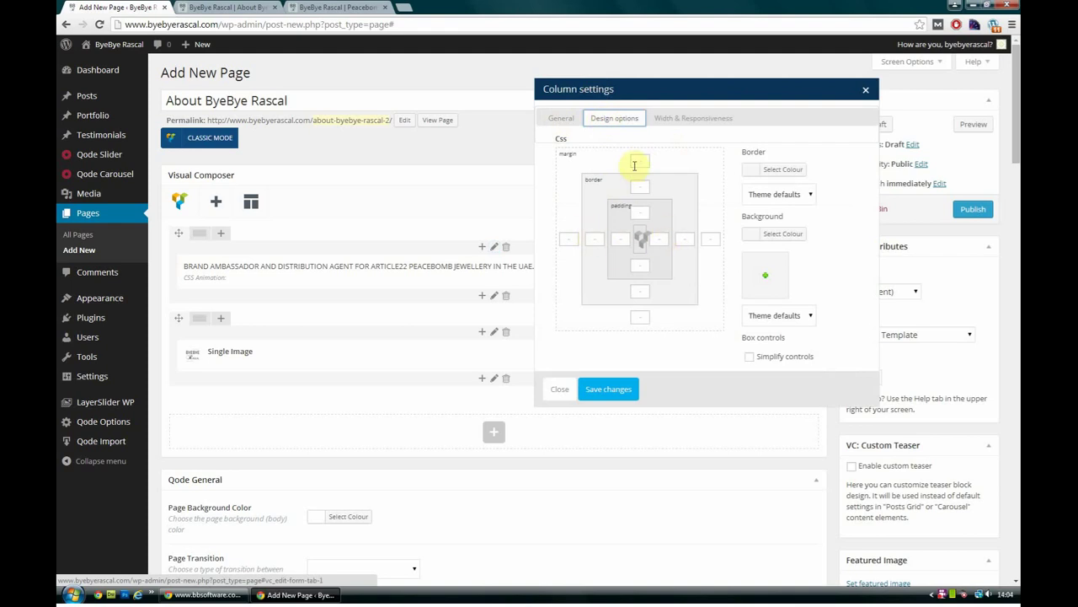
click(674, 119)
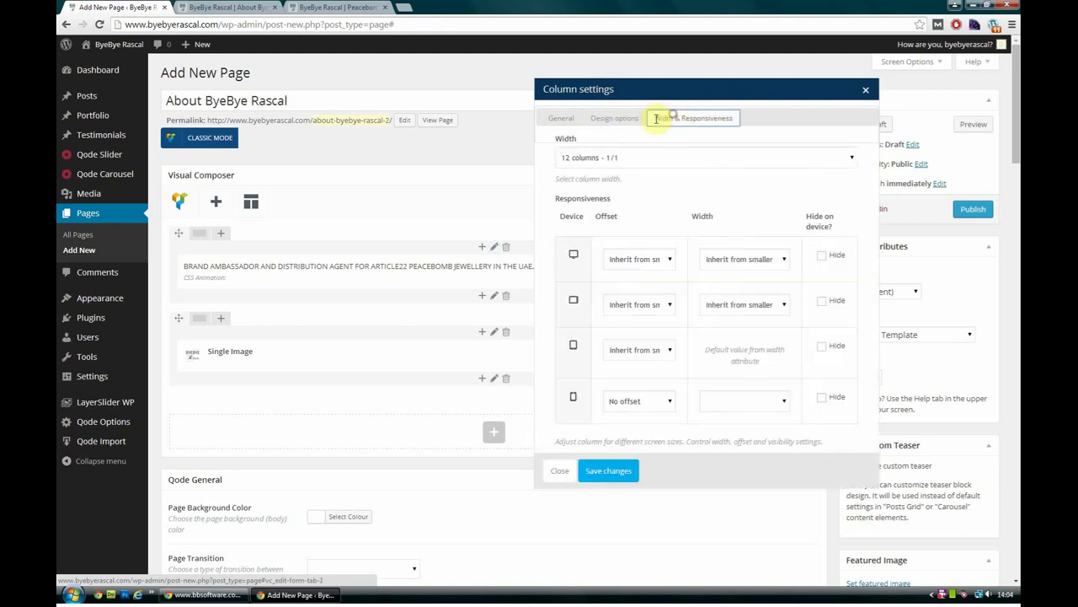
click(869, 90)
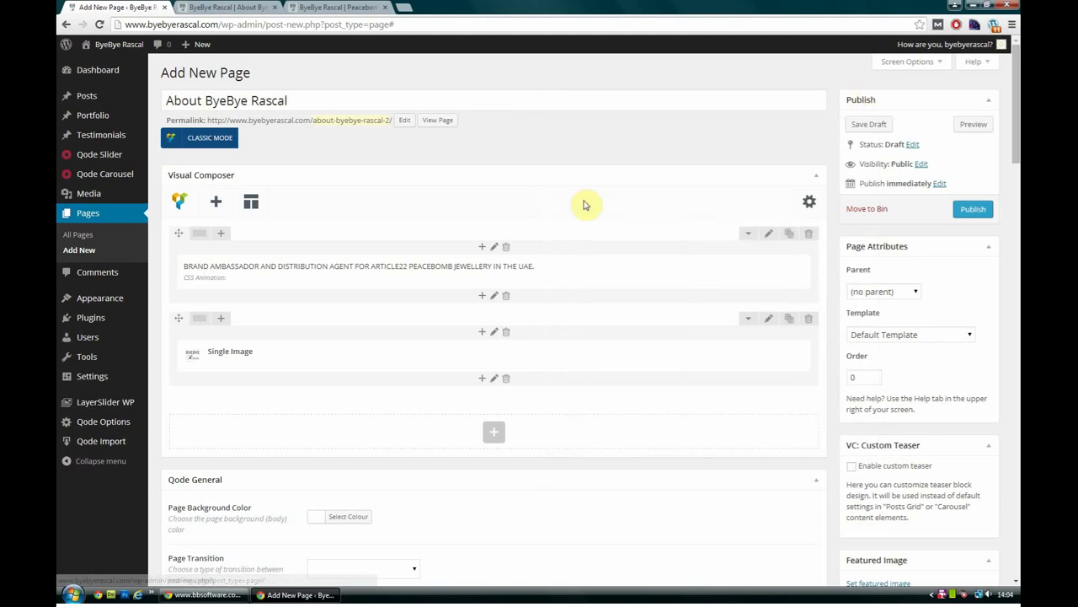
Set the tagline row's text alignment to Center and save the row settings
click(769, 236)
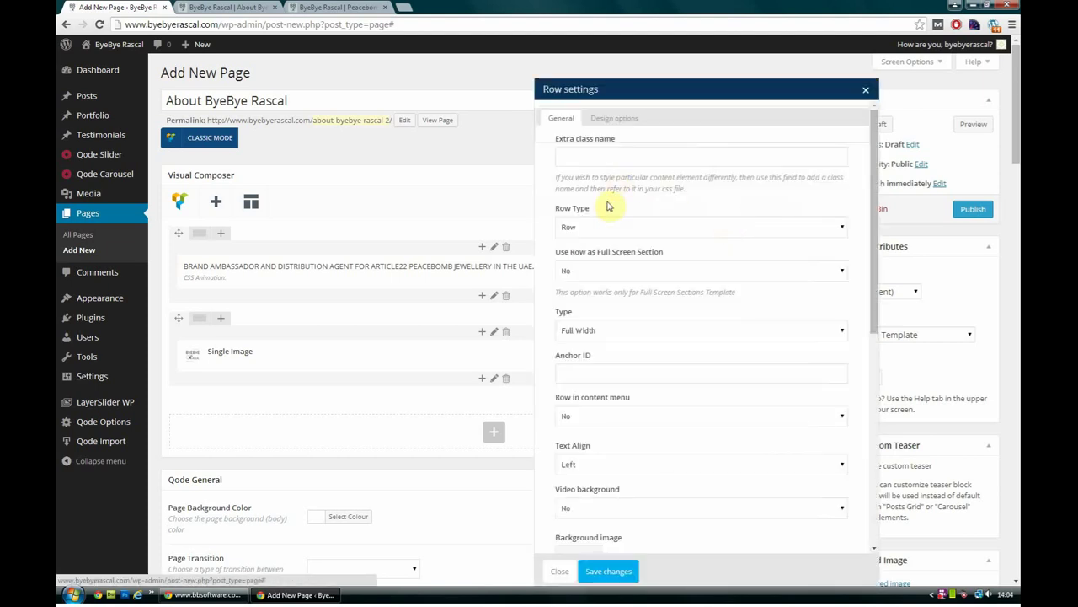
drag(872, 308, 873, 372)
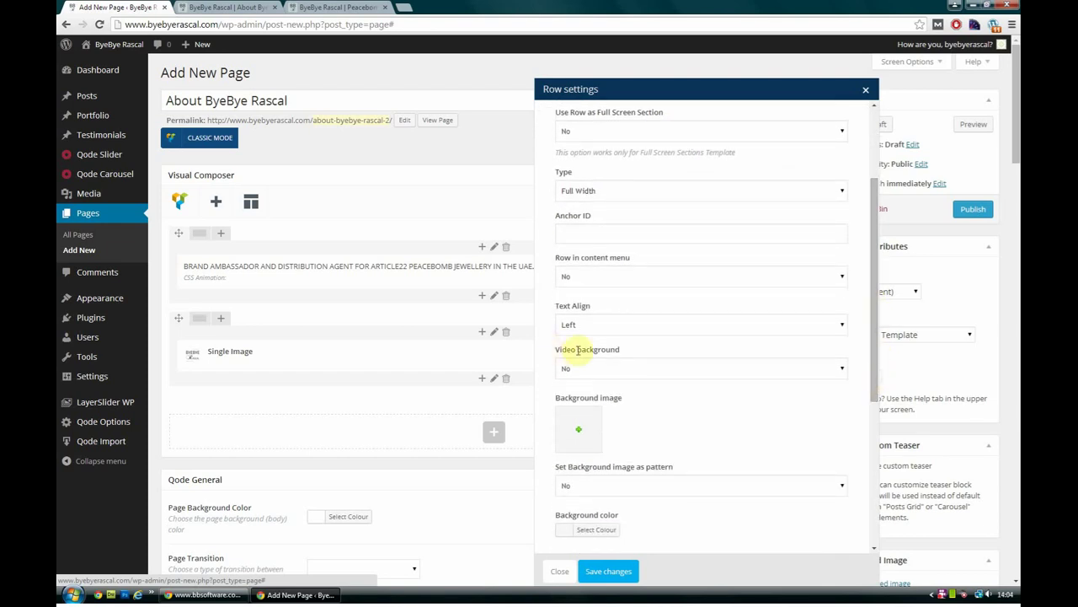
click(646, 323)
click(588, 352)
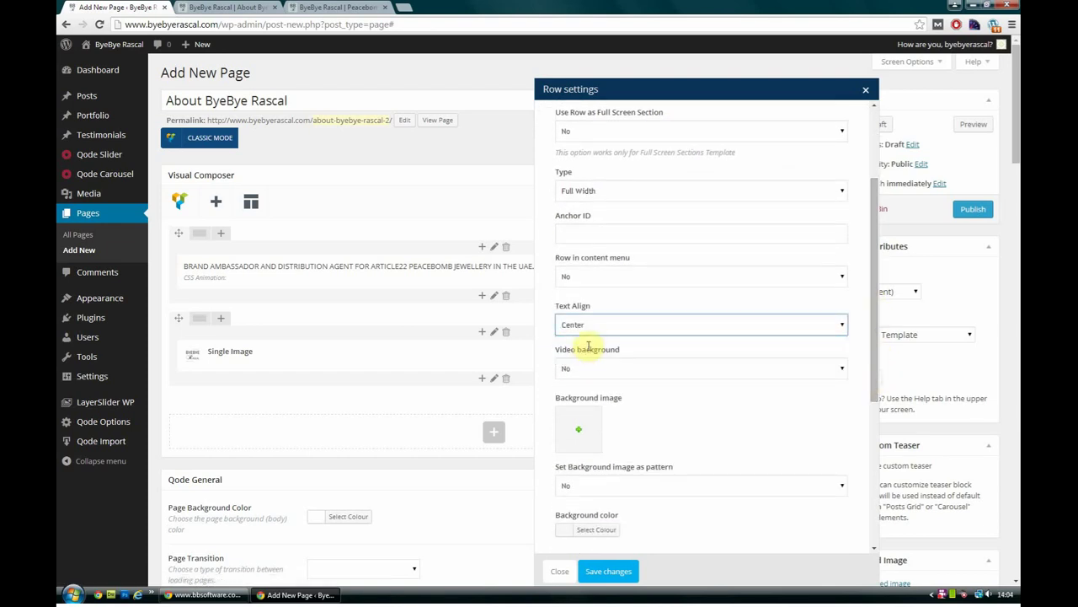
drag(873, 336, 883, 481)
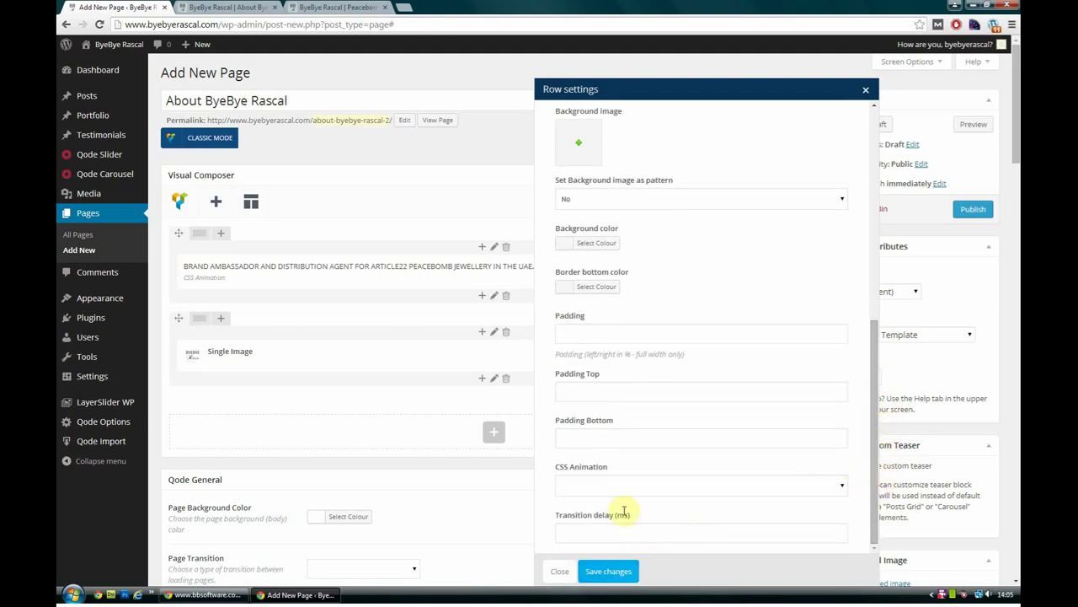
click(608, 573)
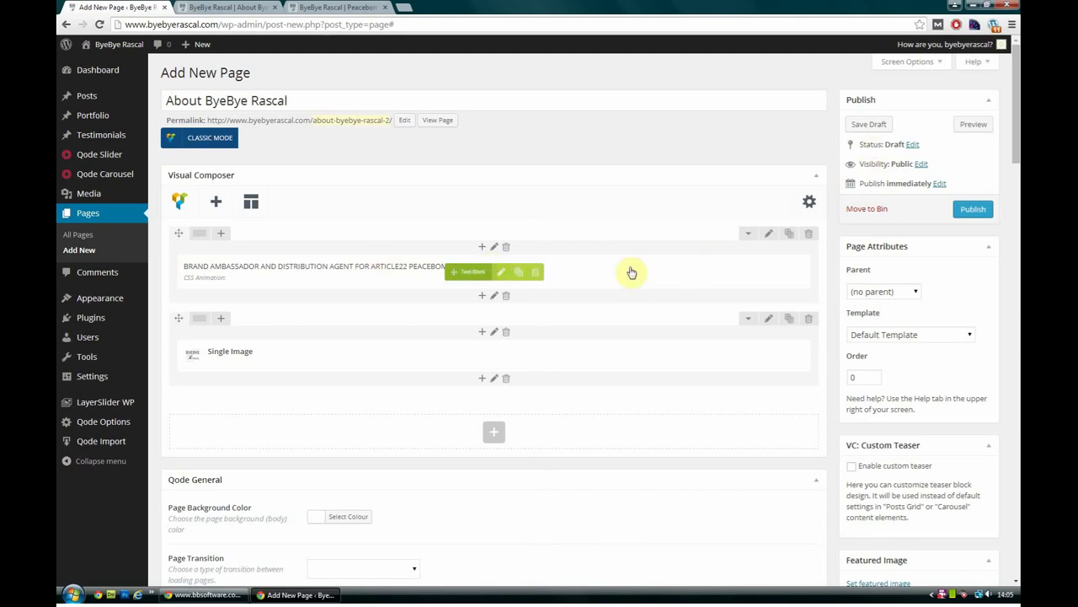
click(768, 319)
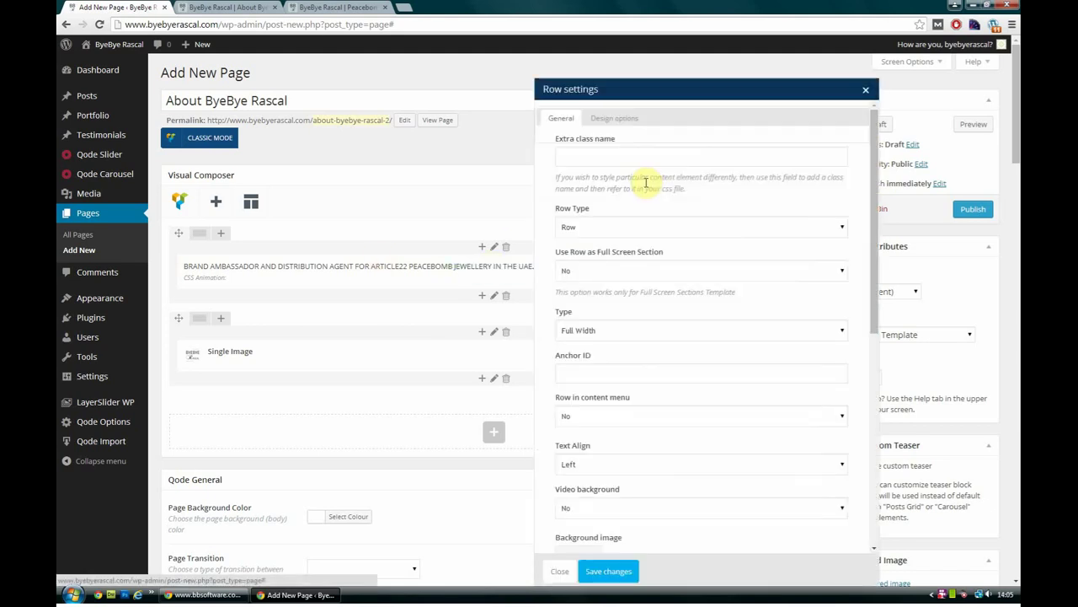
drag(874, 251, 883, 340)
scroll(645, 301, down, 1)
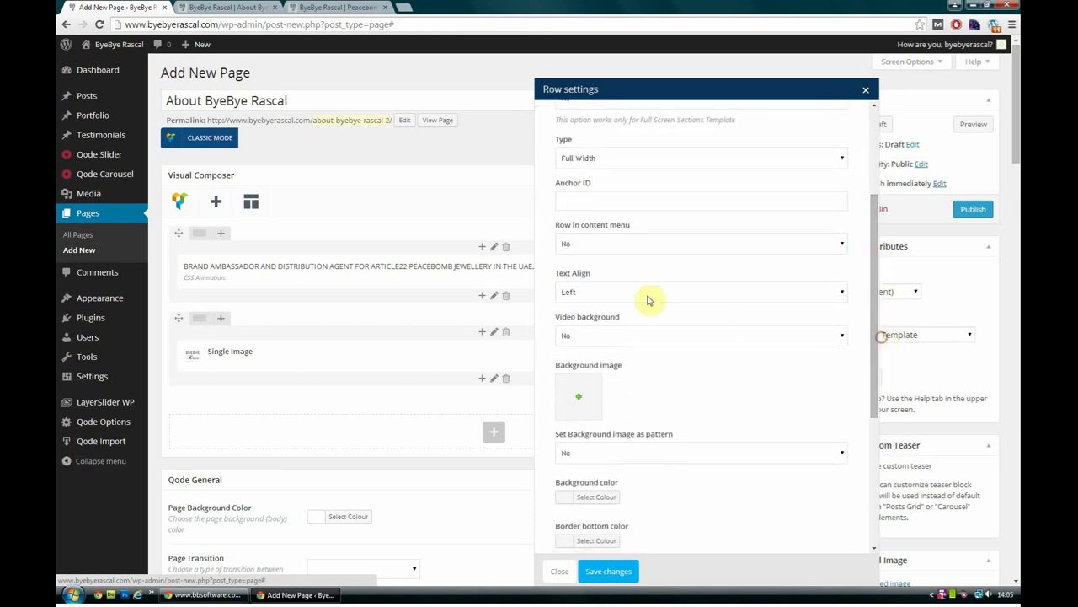
click(559, 573)
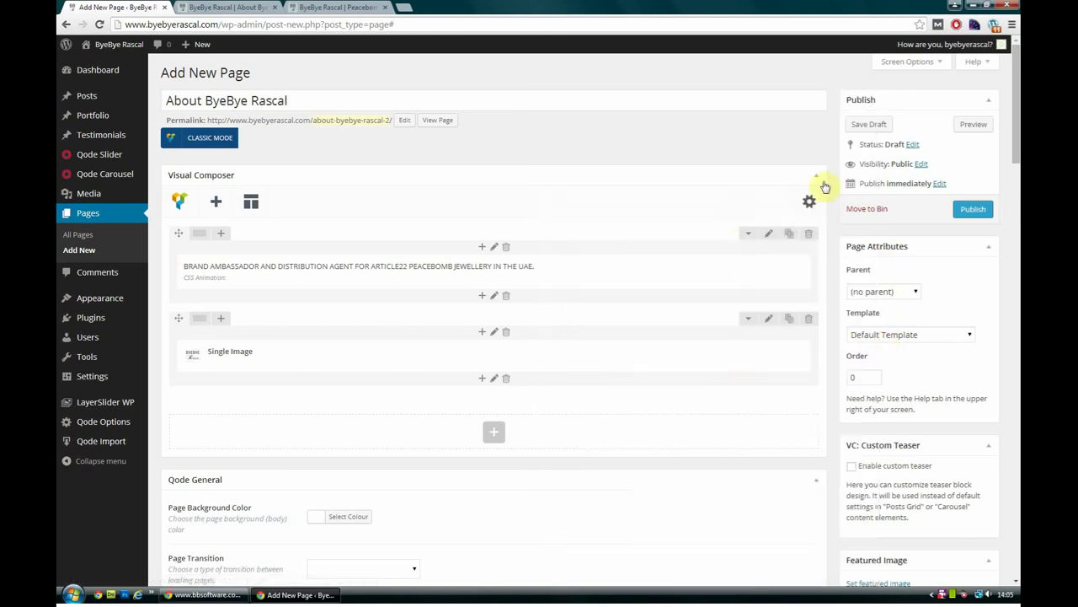
Preview the draft page to check the tagline's alignment, and return to the page editor
click(973, 125)
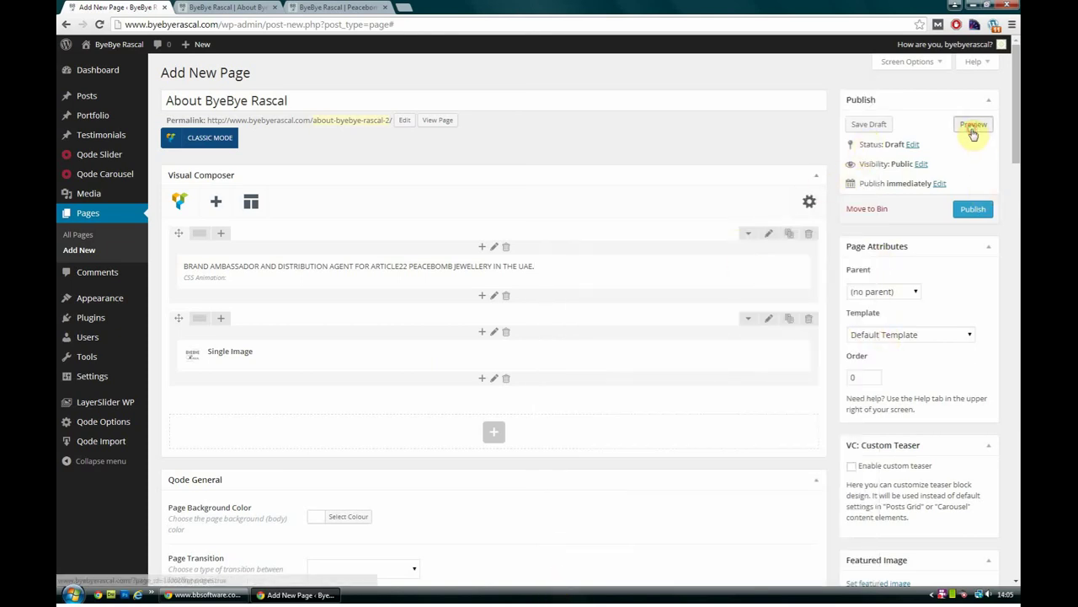
click(232, 6)
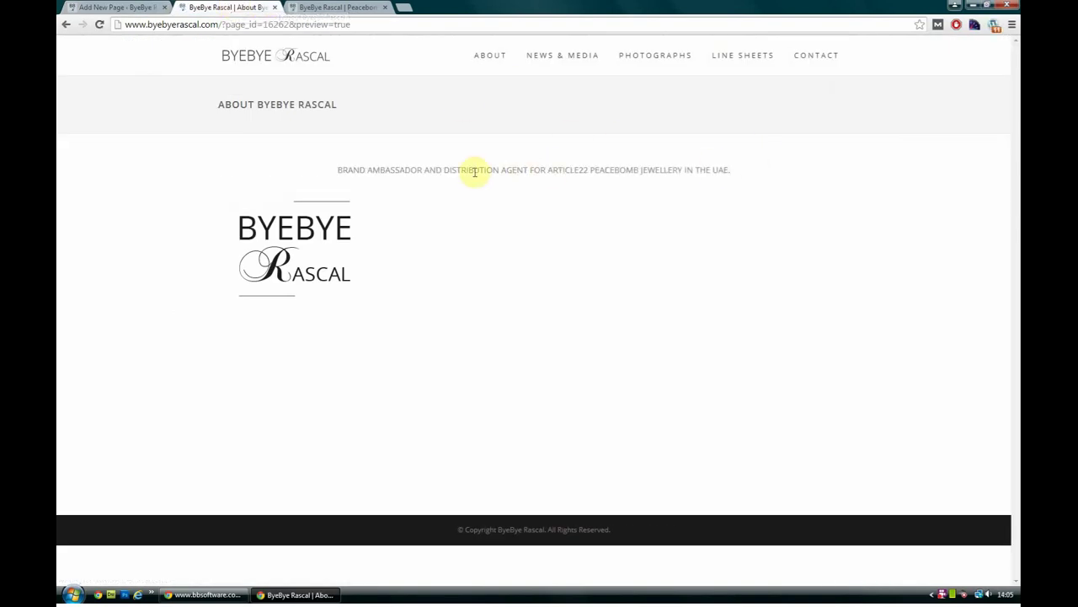
click(117, 6)
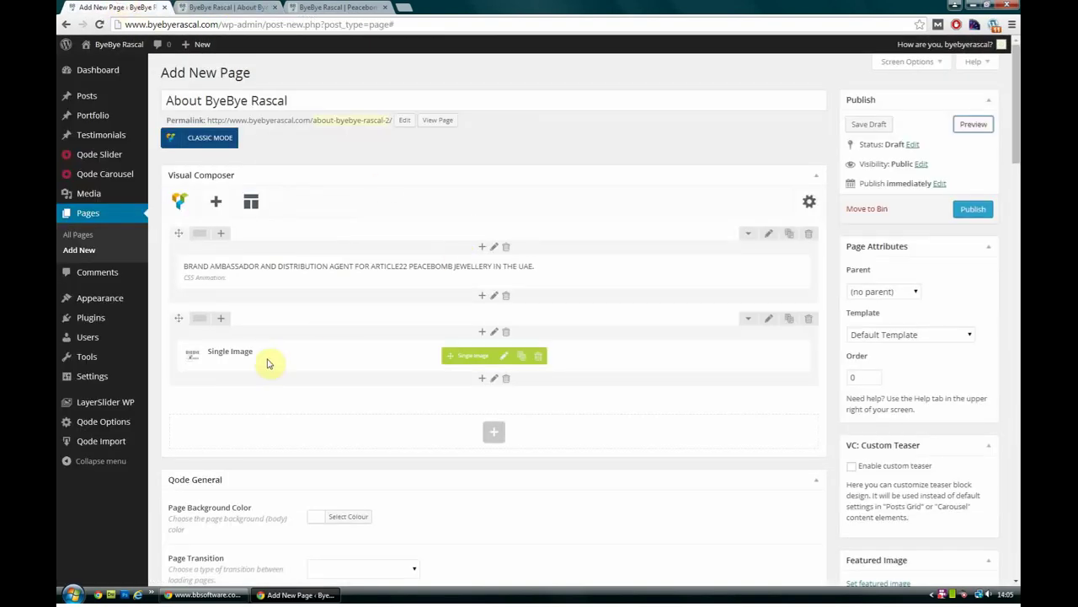
Set the logo row's text alignment to Center, save the row settings and preview the page again
click(769, 319)
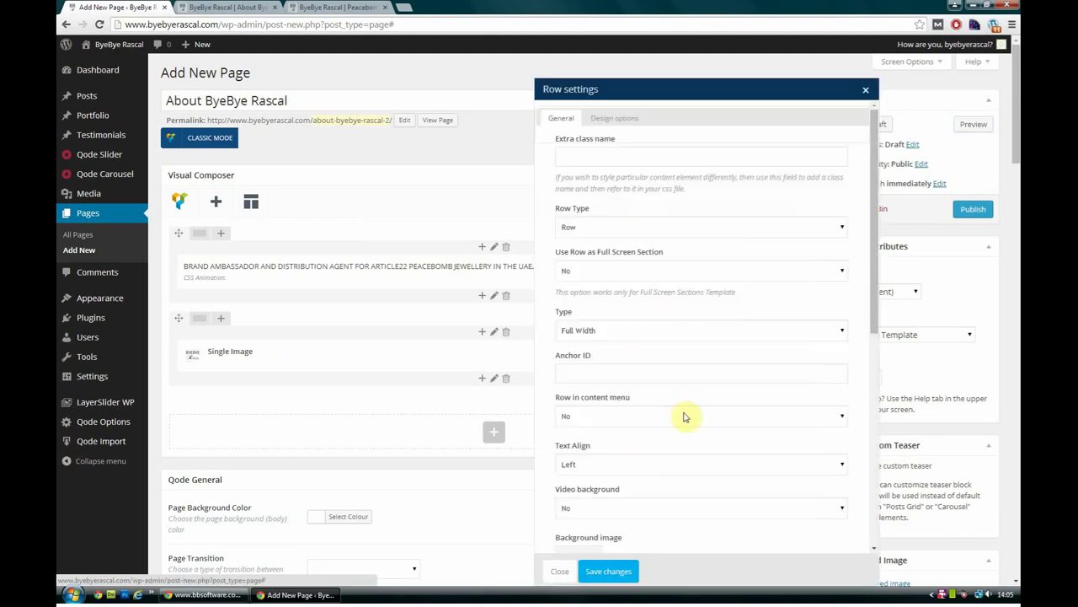
click(671, 464)
click(597, 488)
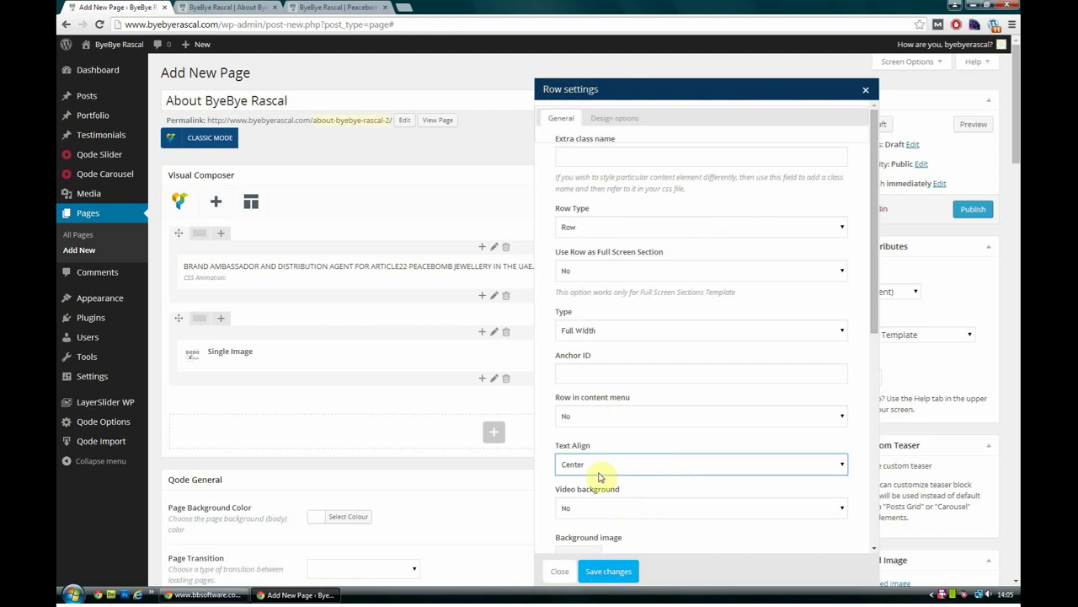
click(609, 572)
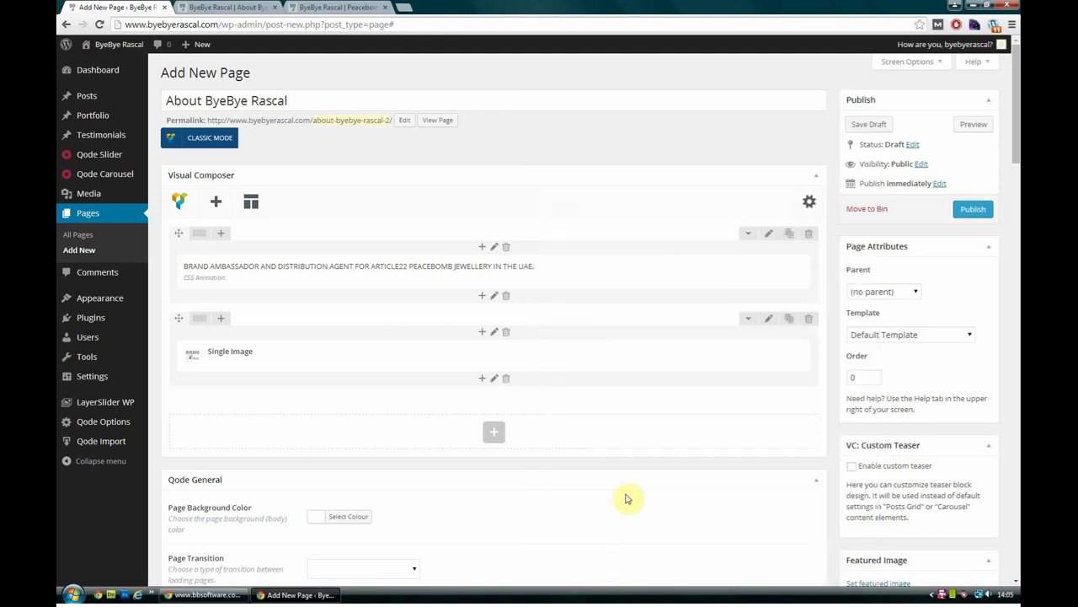
click(979, 124)
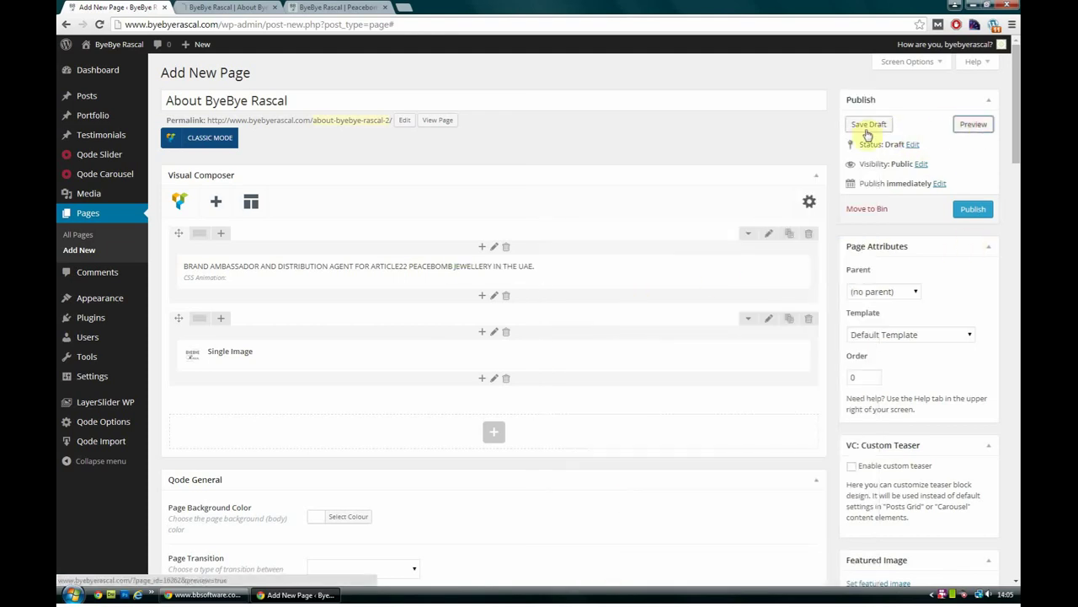
Check the logo's and tagline's alignment on the draft page preview, and return to the page editor
click(234, 6)
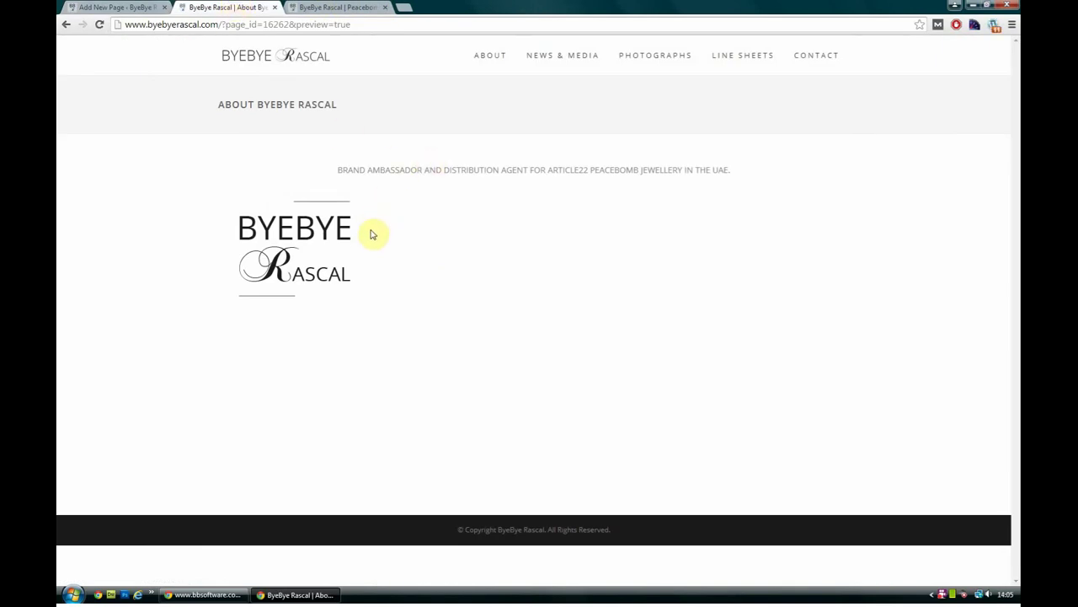
drag(368, 234, 337, 234)
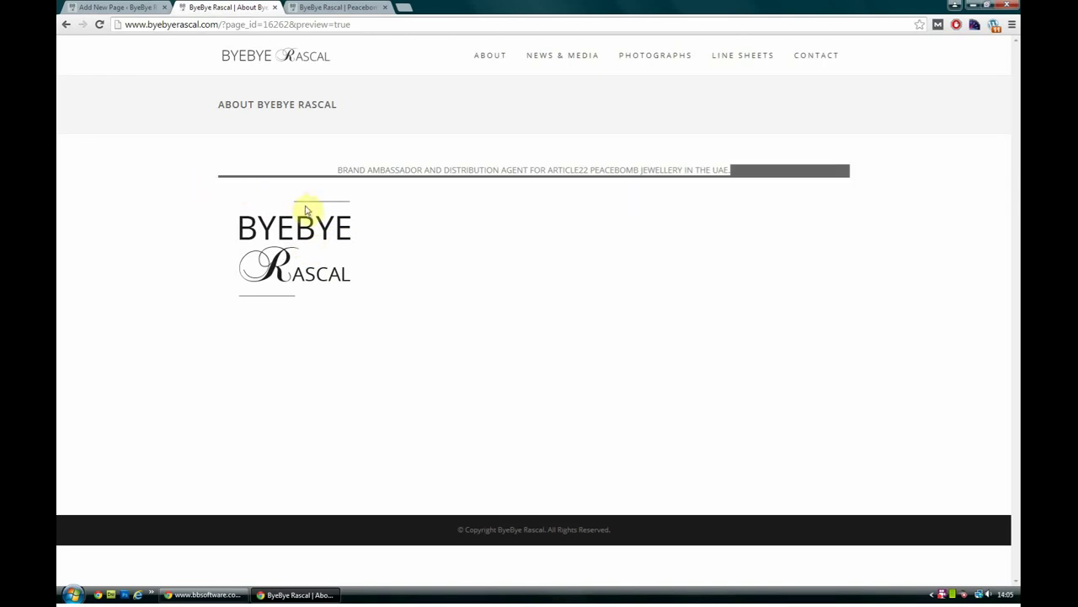
click(436, 168)
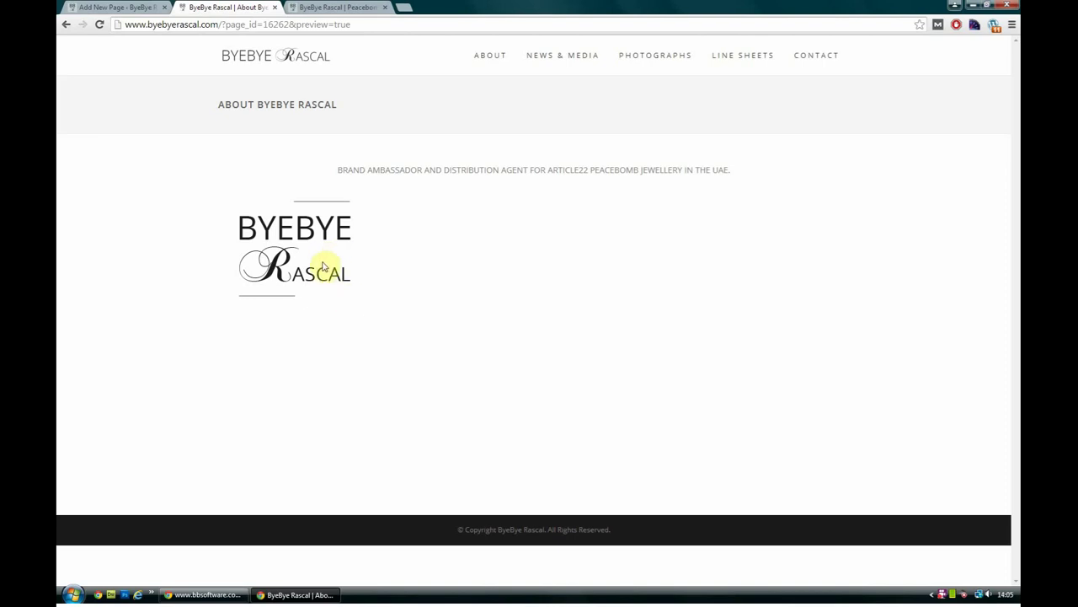
click(112, 6)
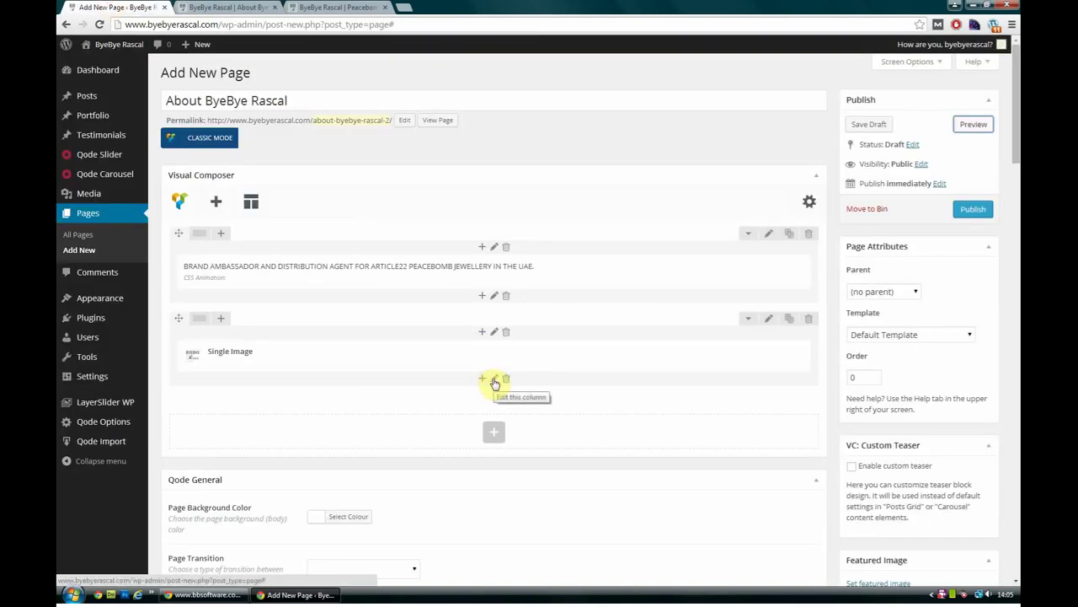
Add a text block reading "This is centred." below the logo image in the same column and save it
click(482, 378)
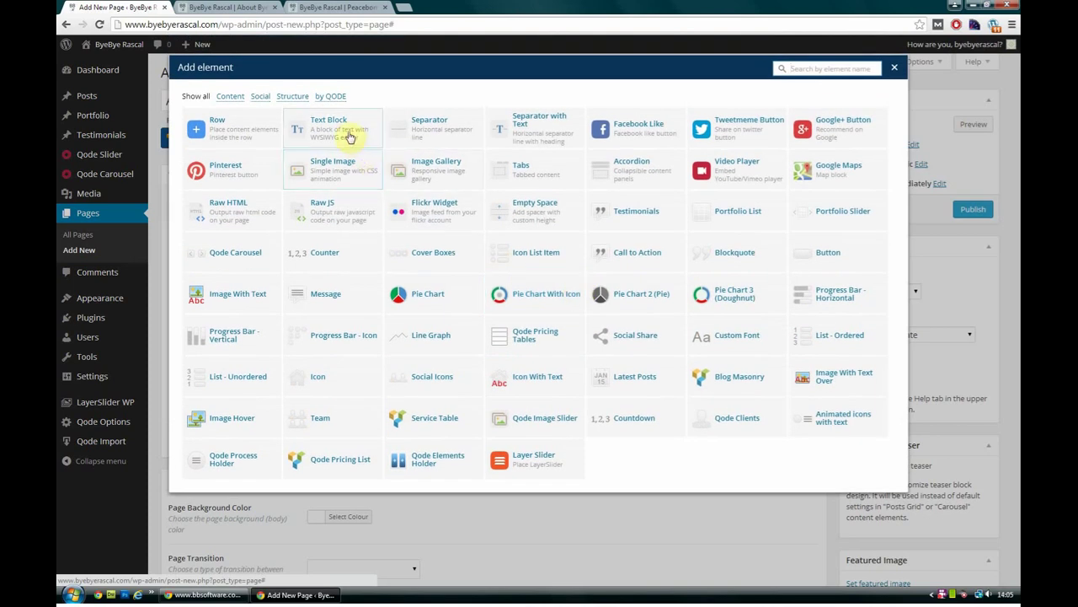
click(350, 136)
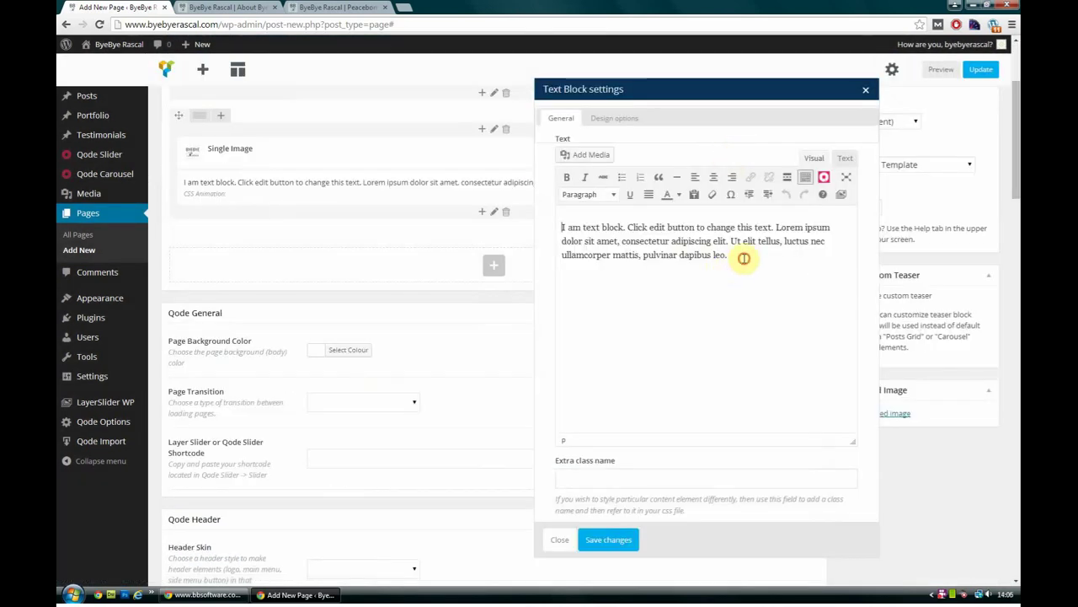
drag(743, 258, 544, 224)
text(This is centred.)
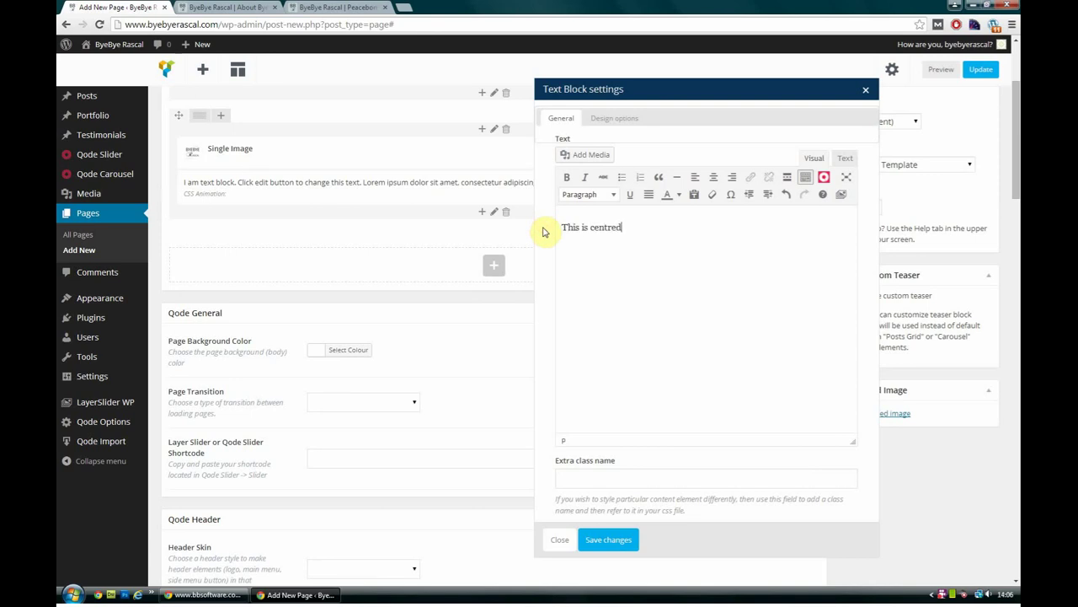
click(603, 539)
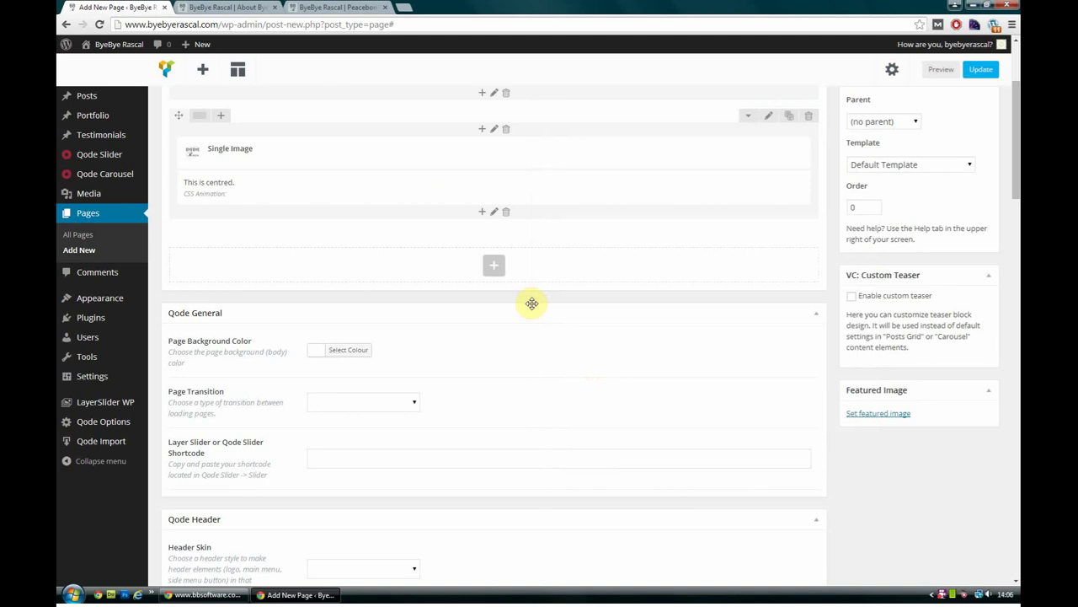
Preview the page to compare the test text's alignment with the logo's, and return to the page editor
scroll(934, 204, up, 5)
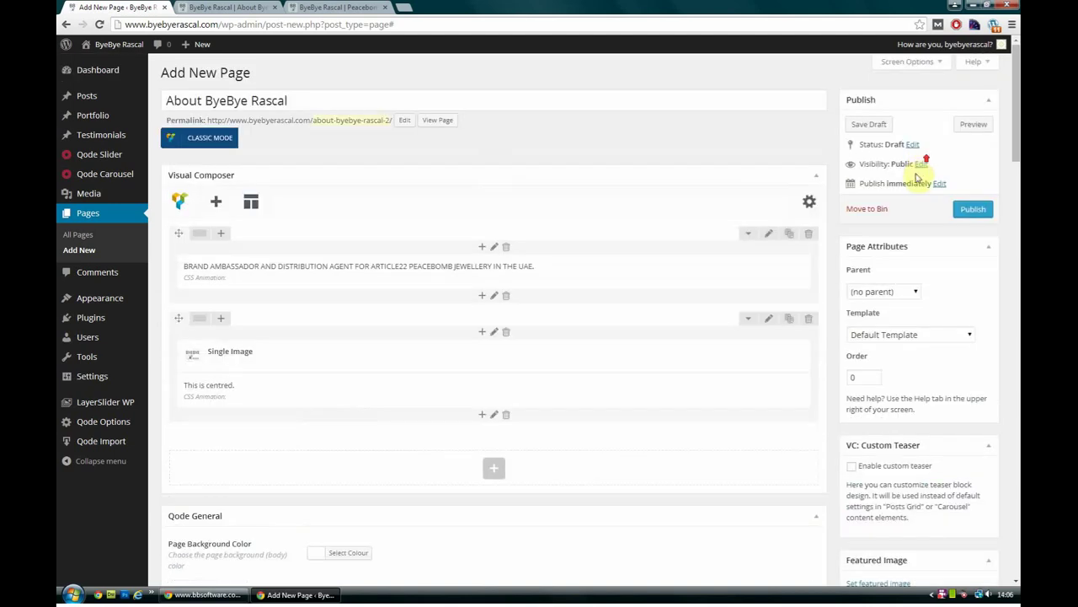
click(971, 124)
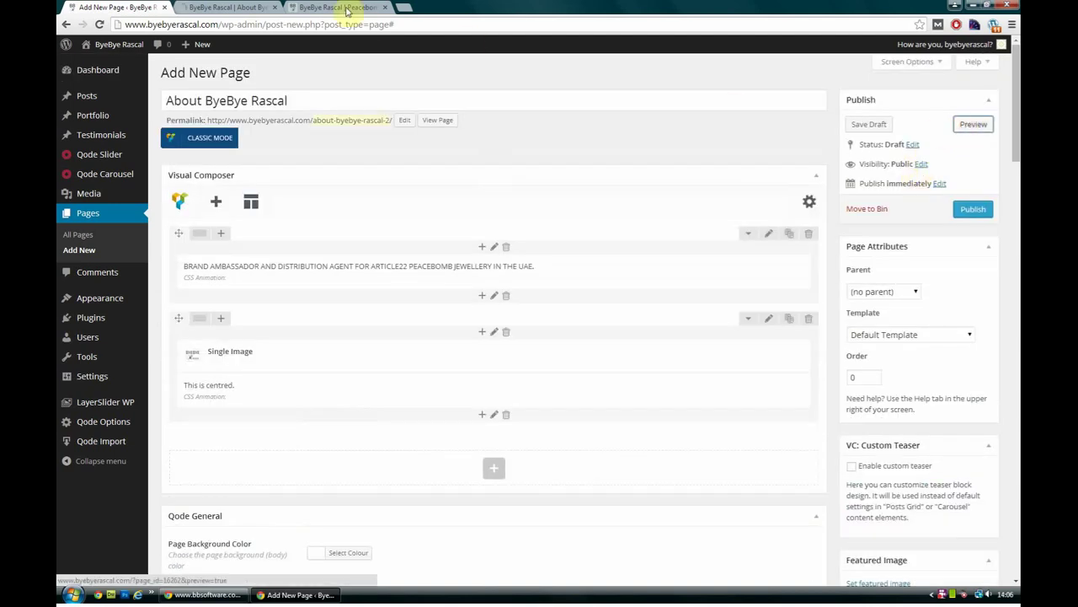
click(262, 7)
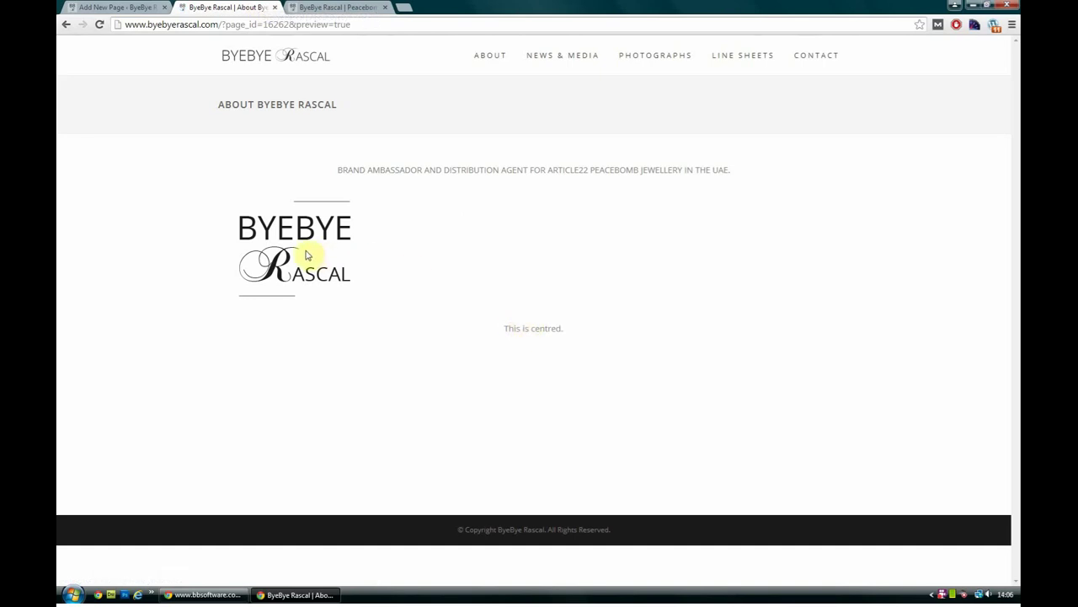
click(118, 7)
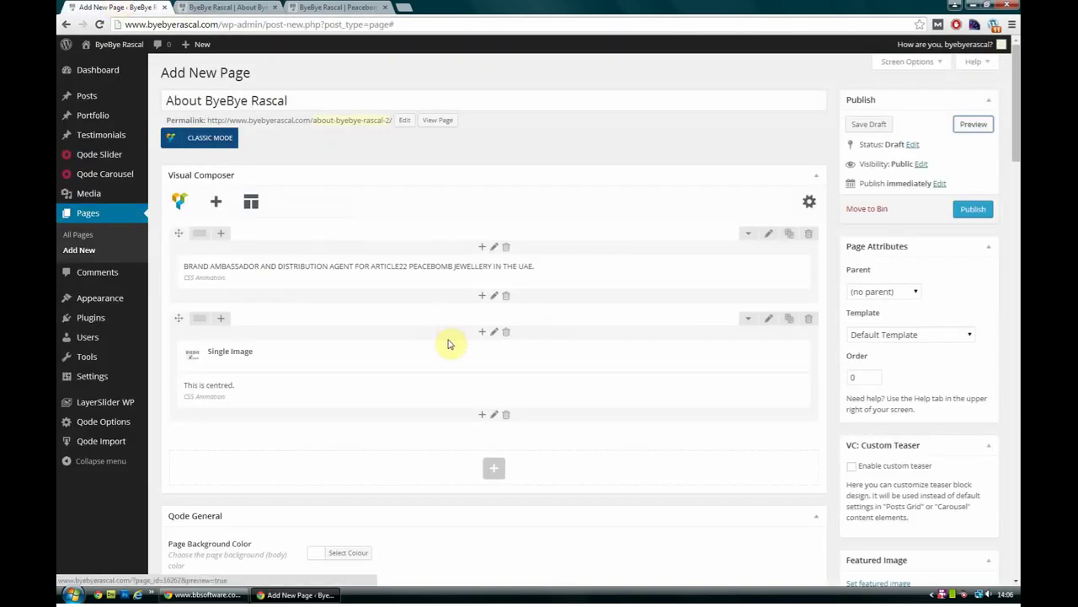
Set the logo image's own alignment to Align center and save the Single Image settings
mouse_move(301, 361)
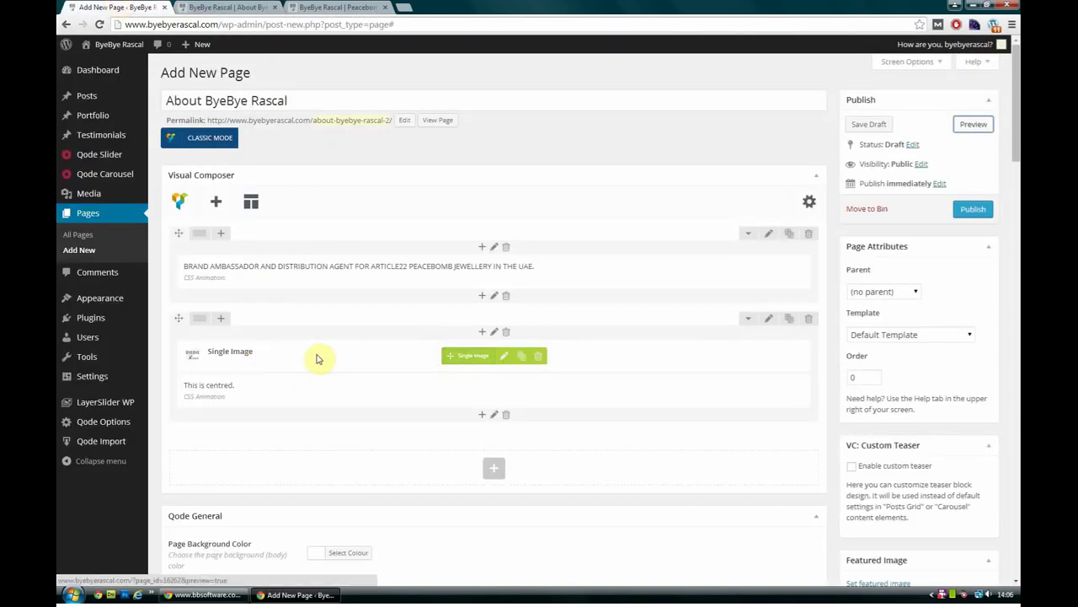
click(504, 357)
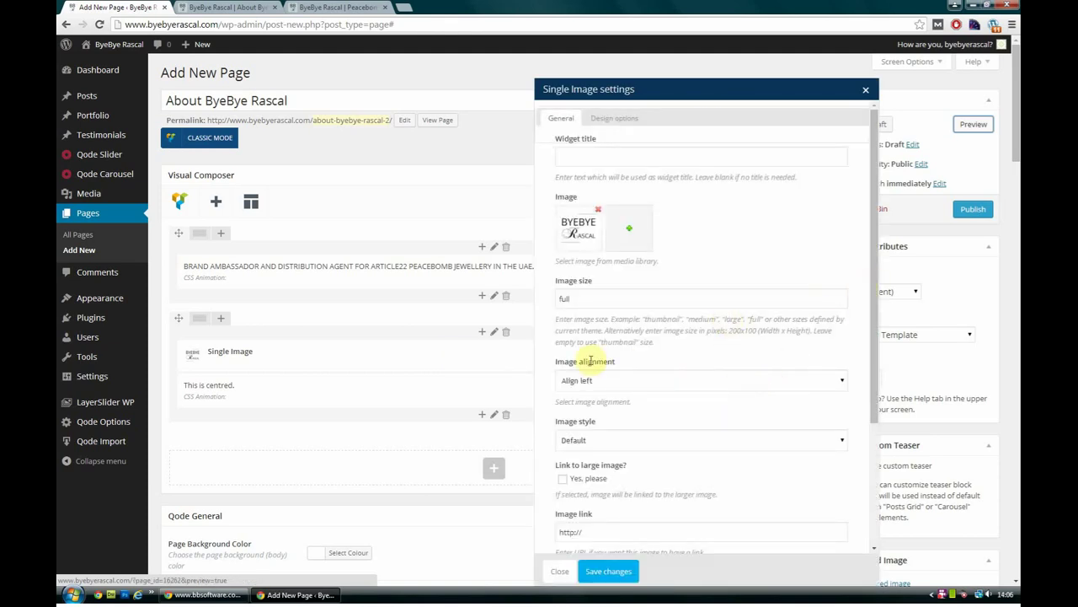
click(656, 383)
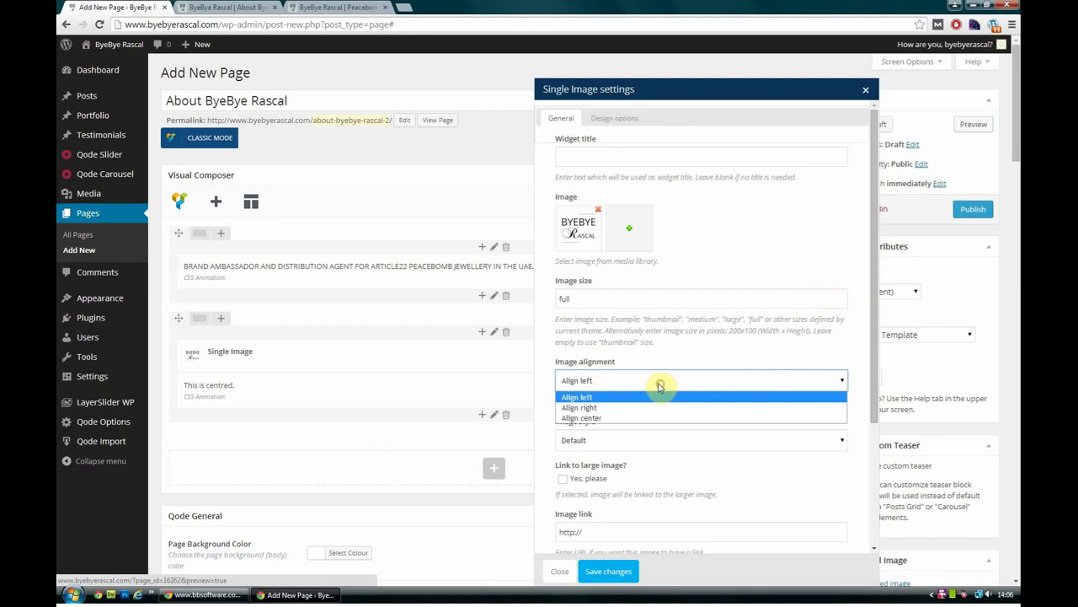
click(614, 419)
click(611, 571)
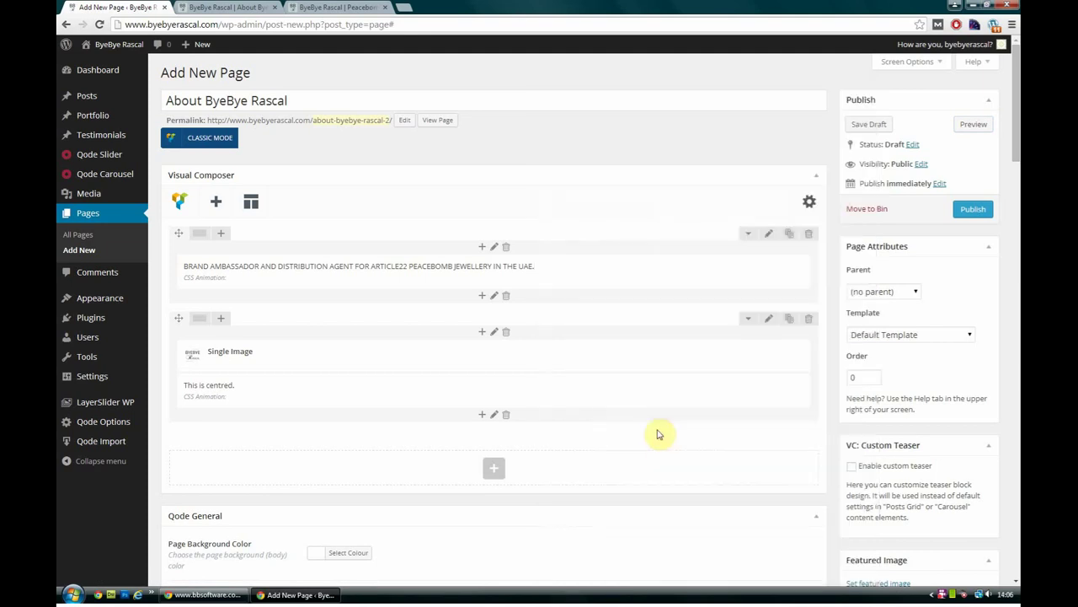
Delete the "This is centred." text block from below the logo image
mouse_move(237, 396)
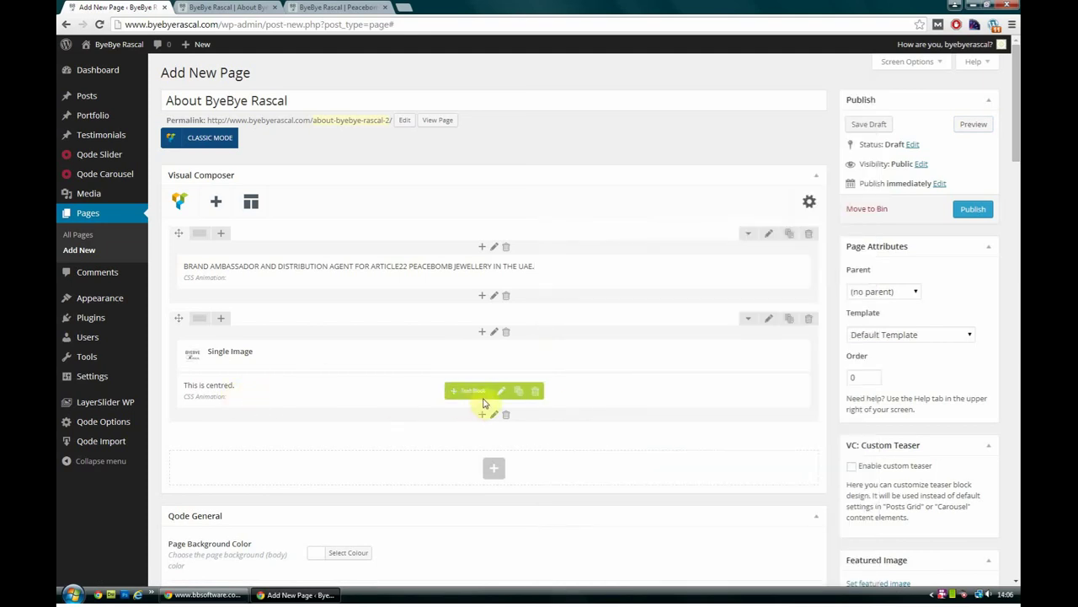
click(536, 393)
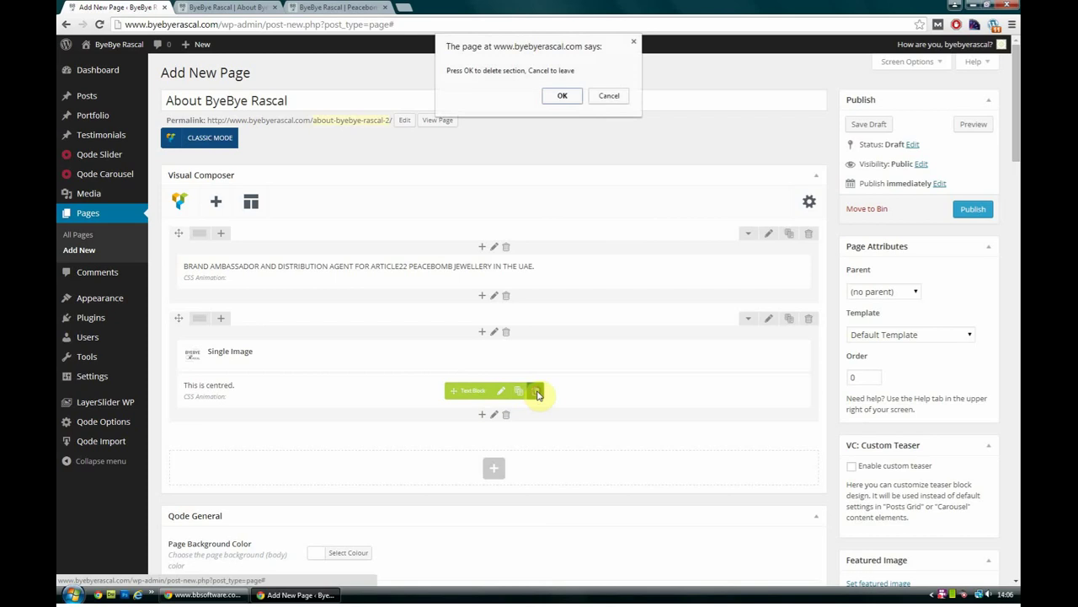
click(557, 96)
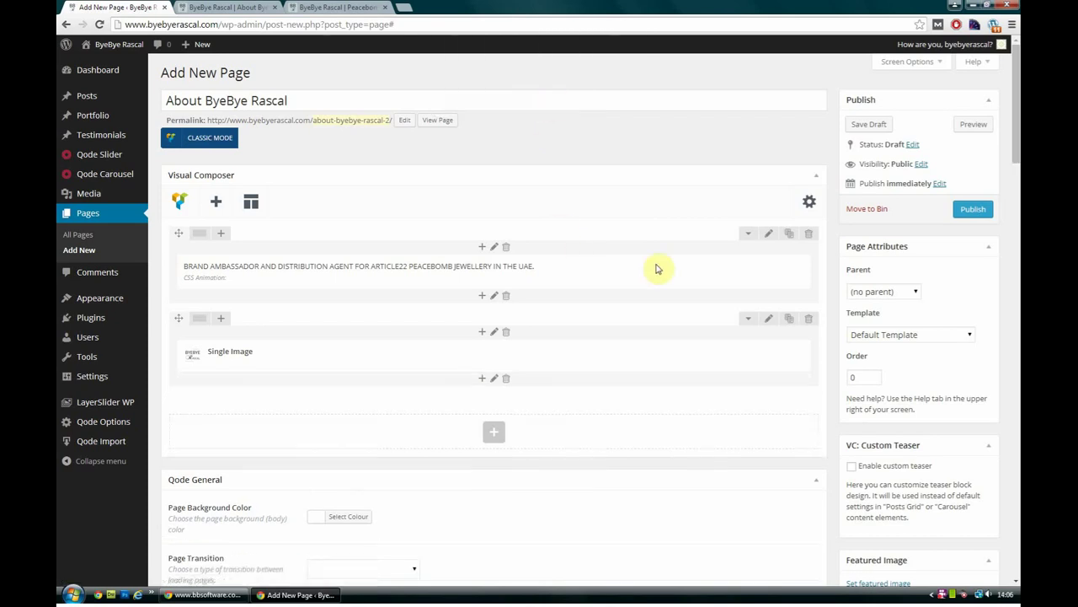
Preview the draft page to check the logo's position under the tagline, and return to the page editor
click(971, 126)
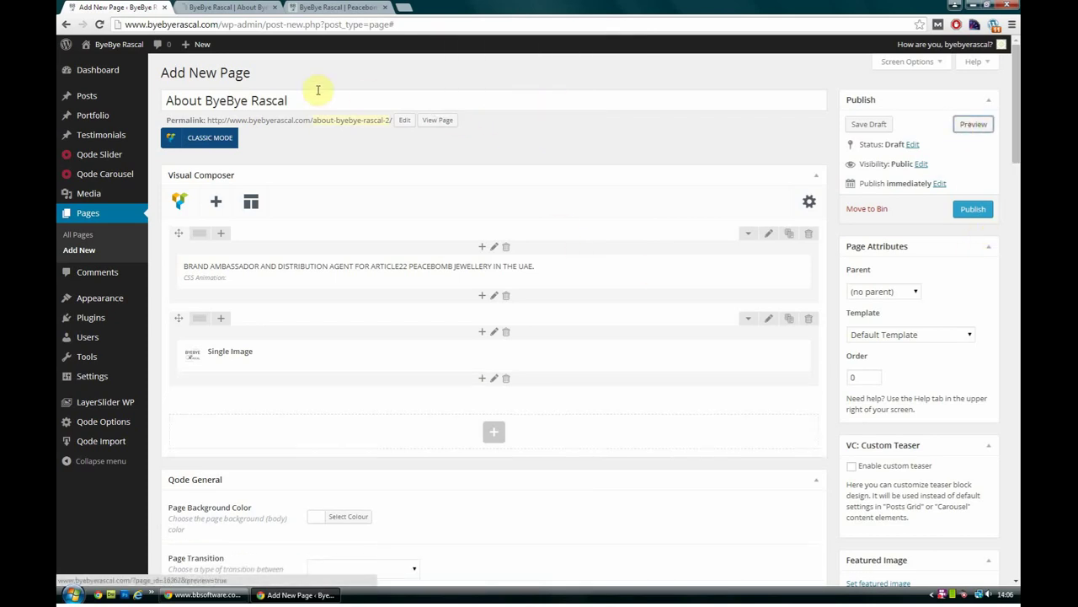
click(225, 7)
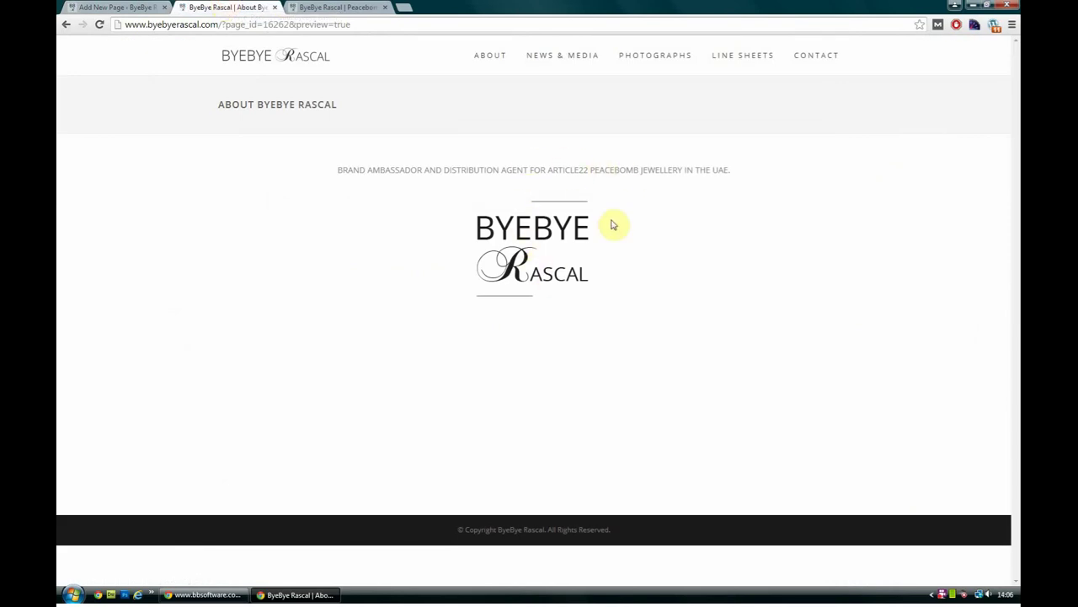
drag(731, 170, 329, 169)
click(116, 7)
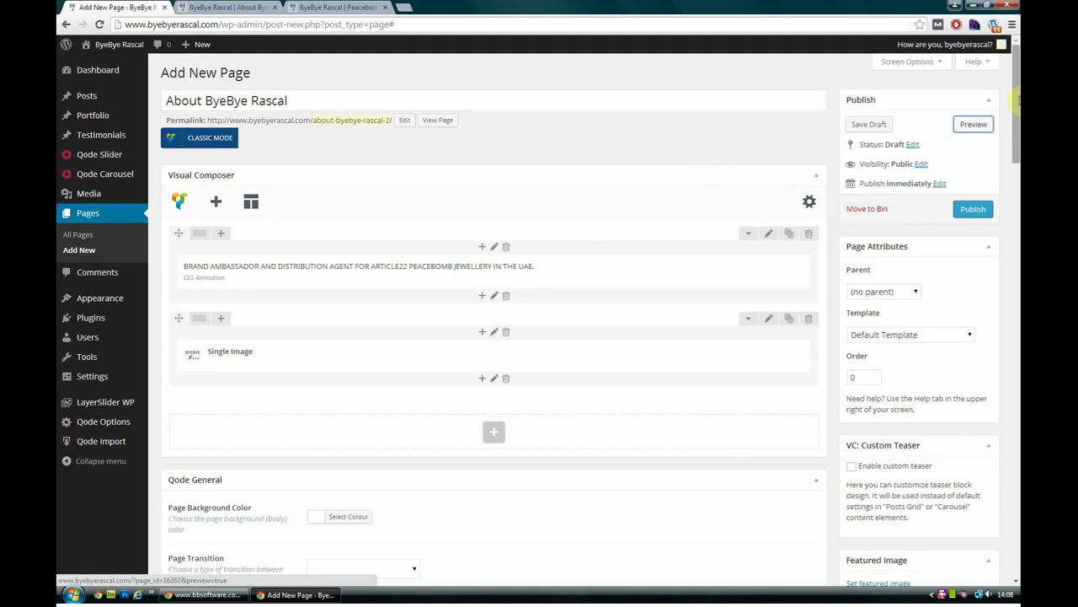
Examine the parent page choices in the page attributes against the site's menu in the preview, keeping (no parent)
drag(1016, 98, 1017, 110)
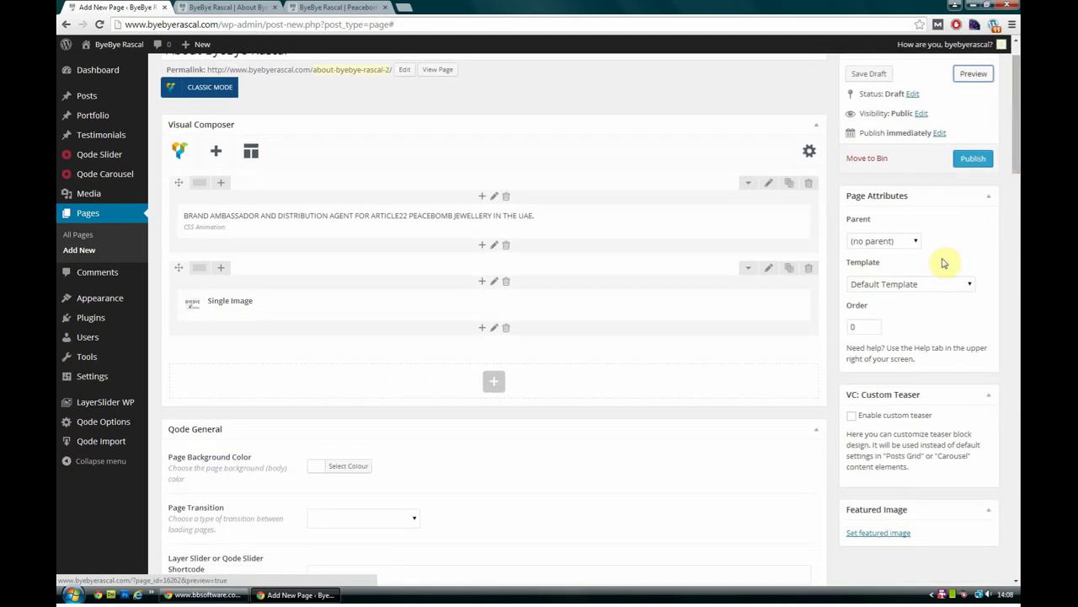
click(895, 244)
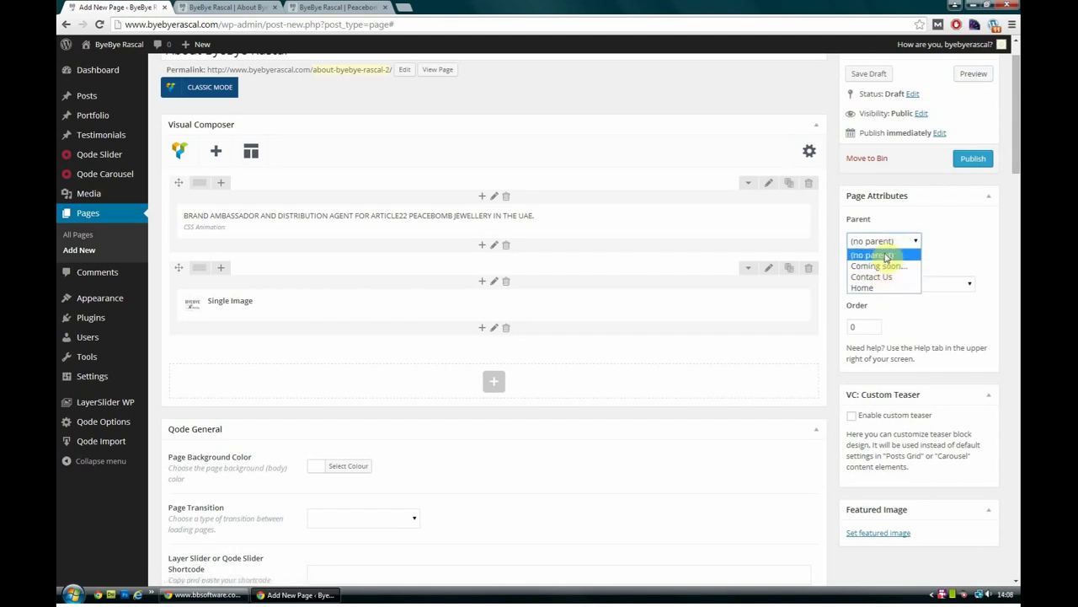
click(884, 255)
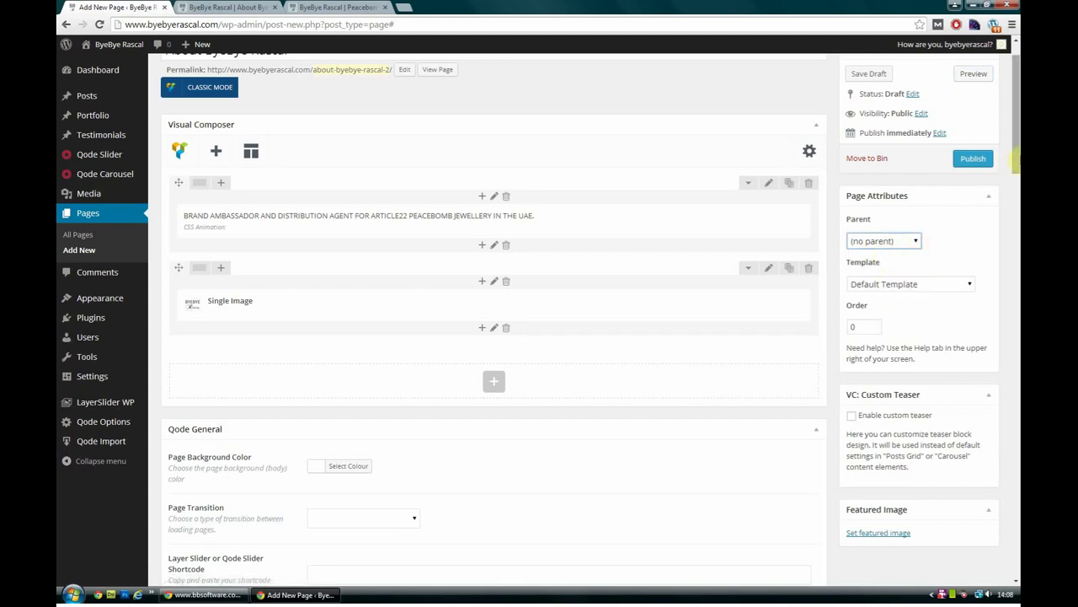
drag(1017, 162, 1017, 173)
click(192, 8)
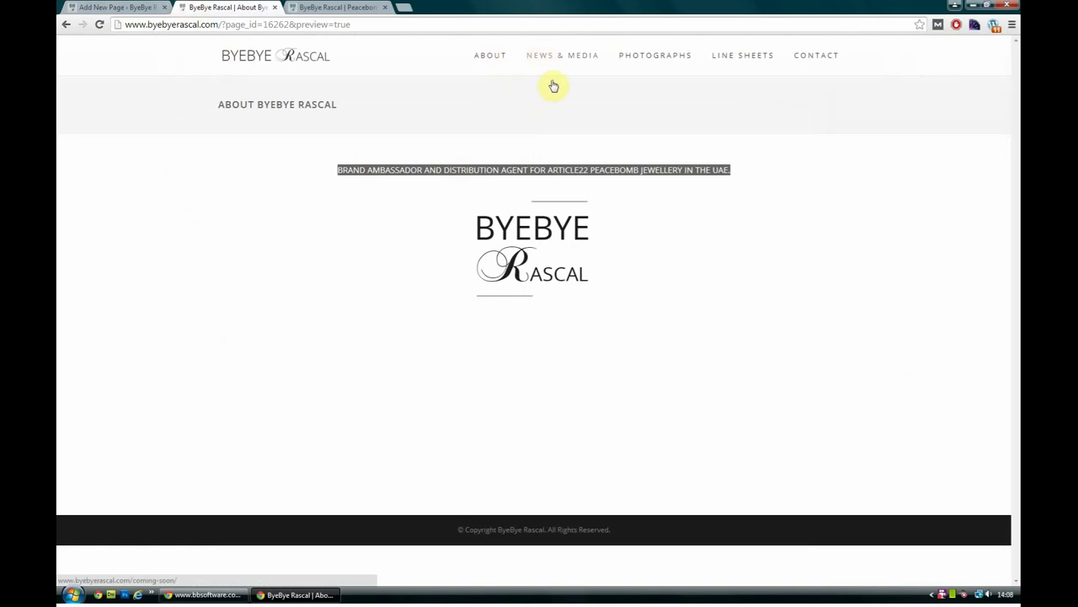
click(138, 7)
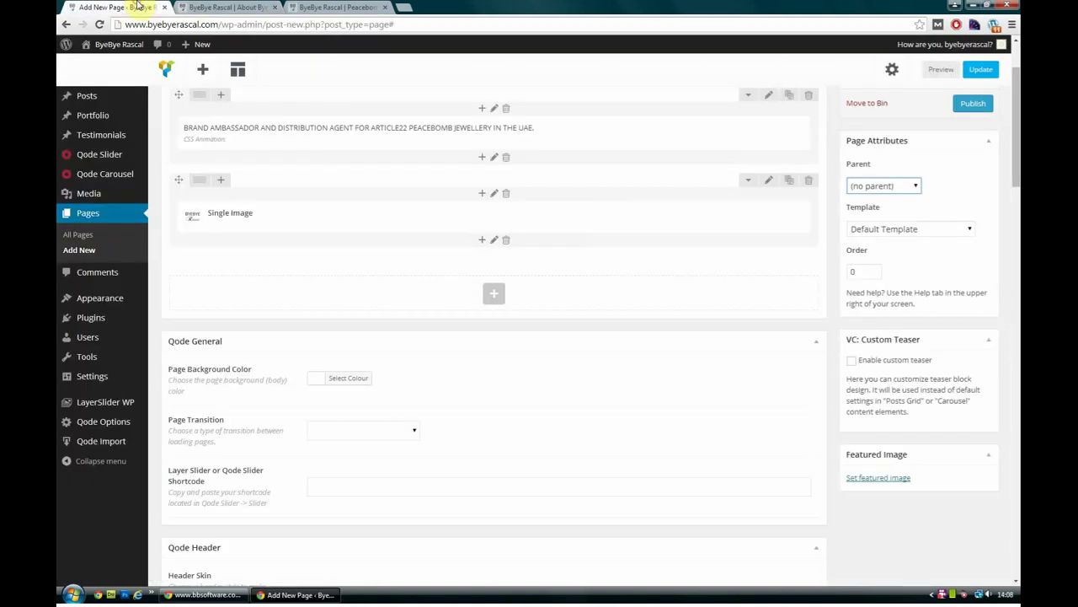
click(886, 184)
click(896, 195)
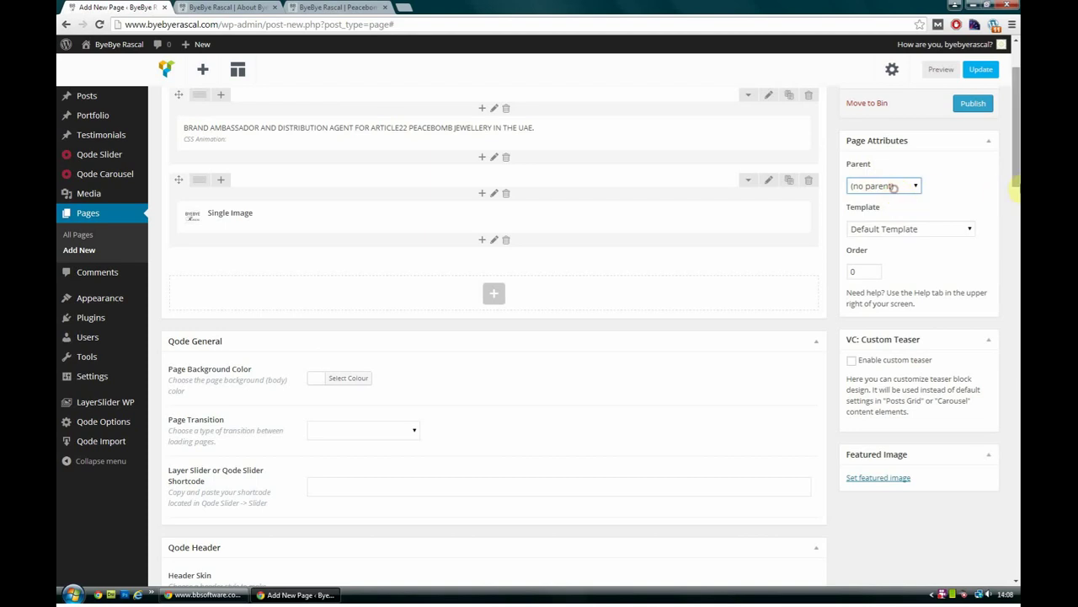
Look through the available page templates in the page attributes, keeping Default Template
click(952, 229)
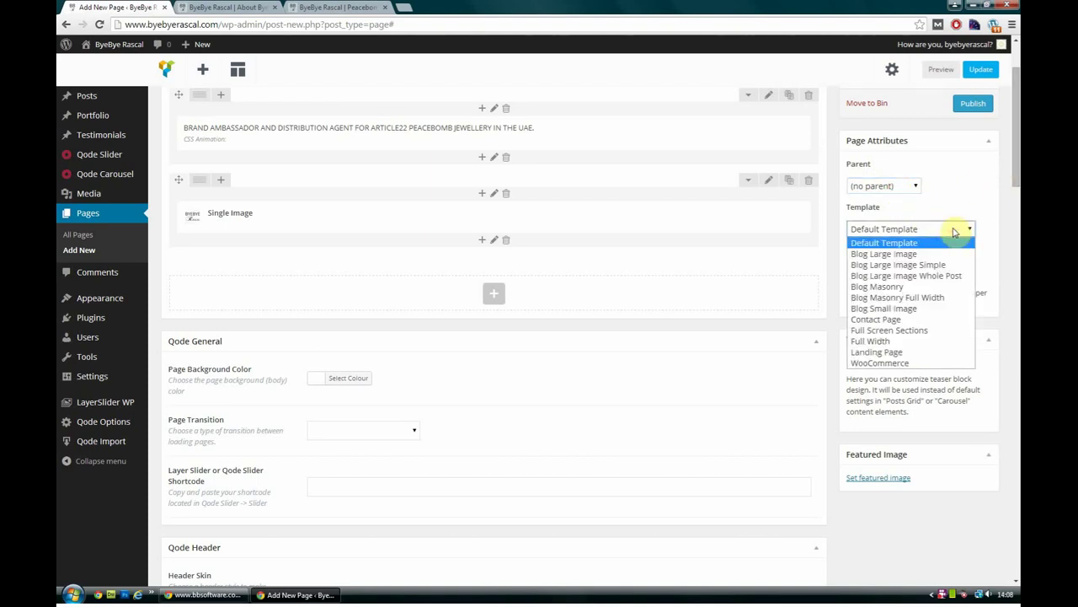
click(976, 204)
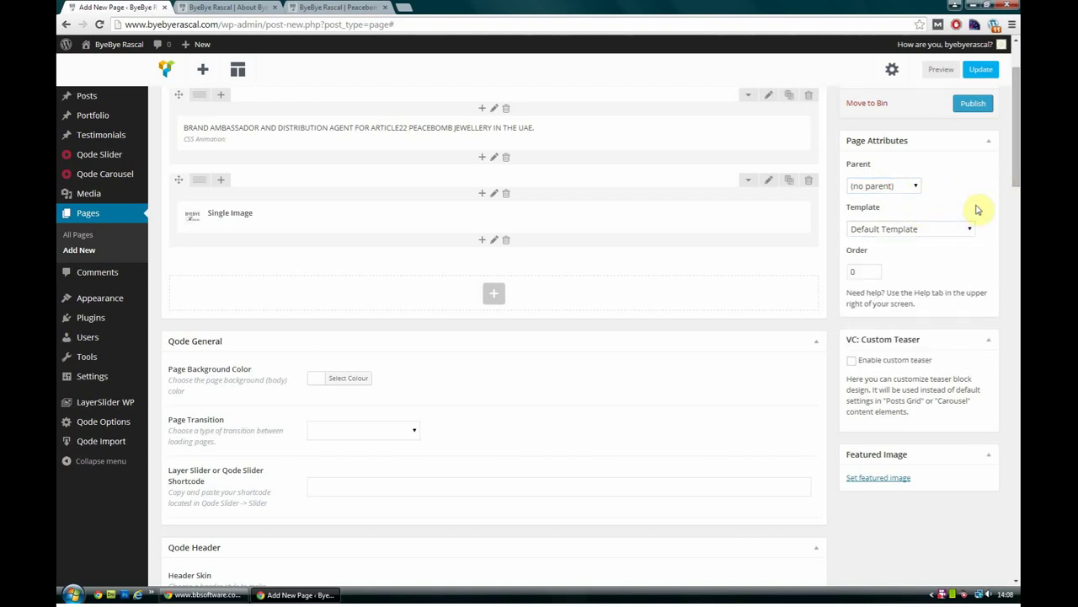
click(960, 232)
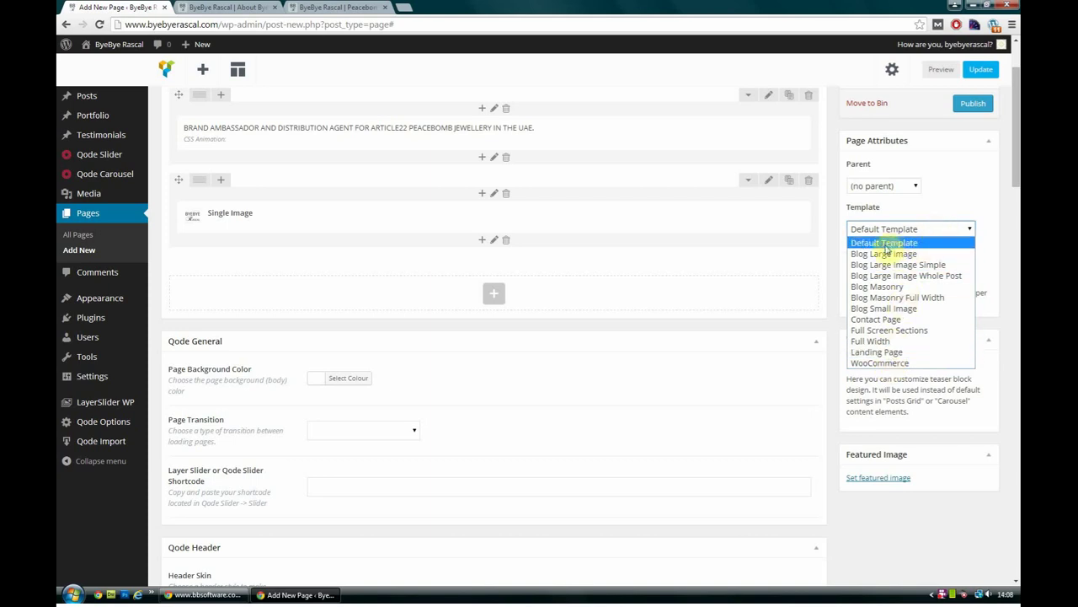
click(907, 229)
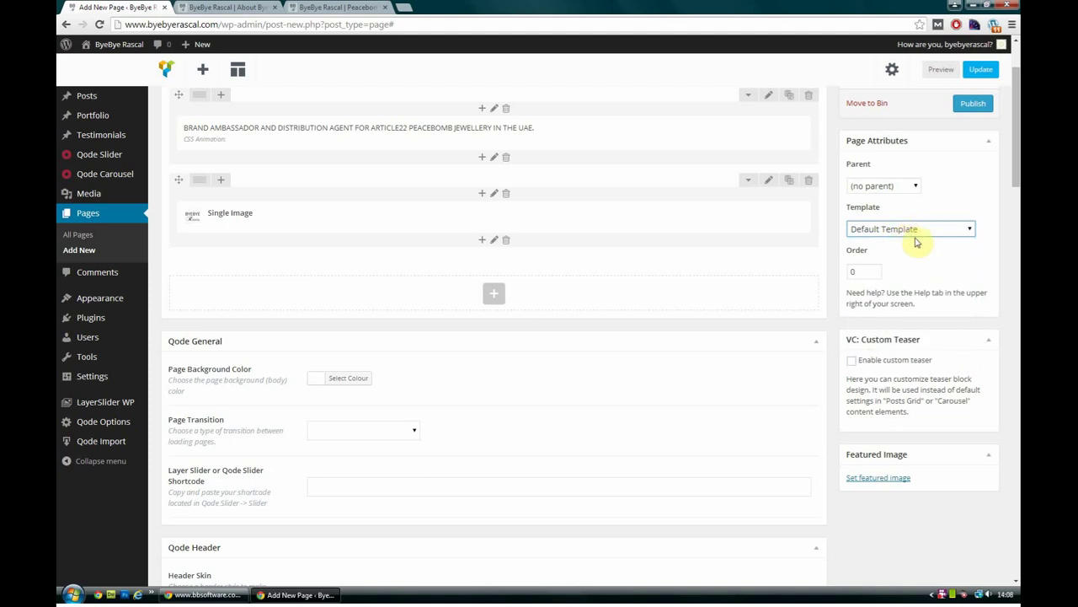
View the media library images available as the page's featured image, and close it without choosing one
drag(1017, 168, 878, 208)
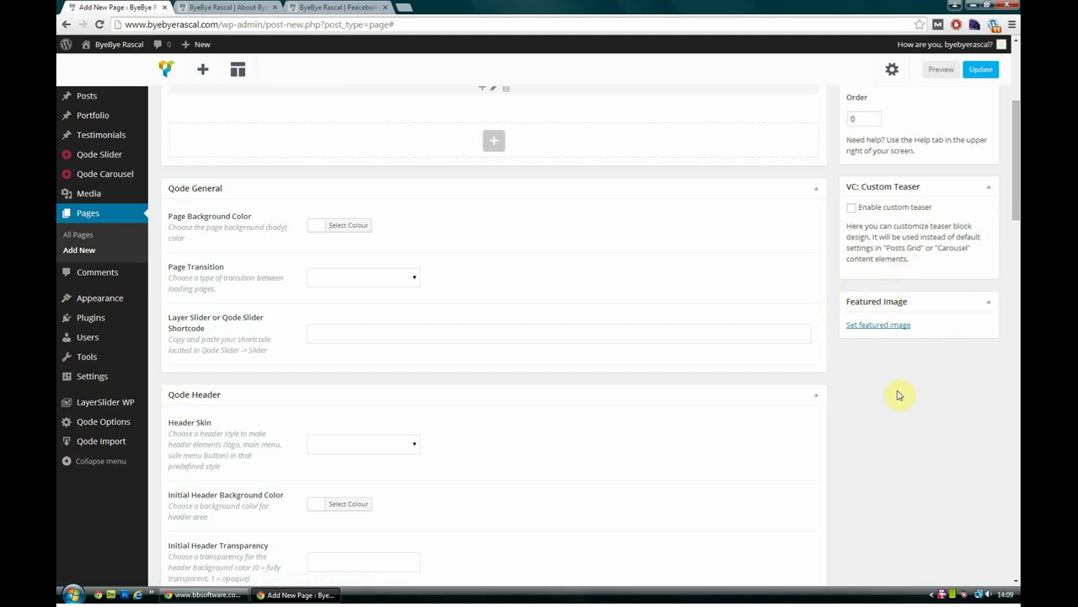
click(878, 326)
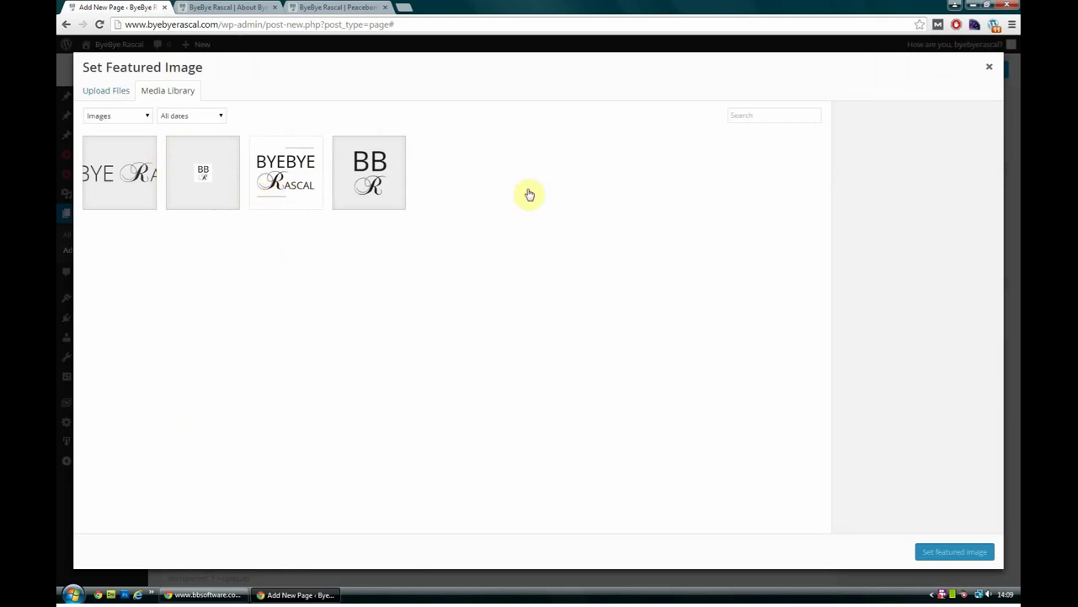
click(989, 67)
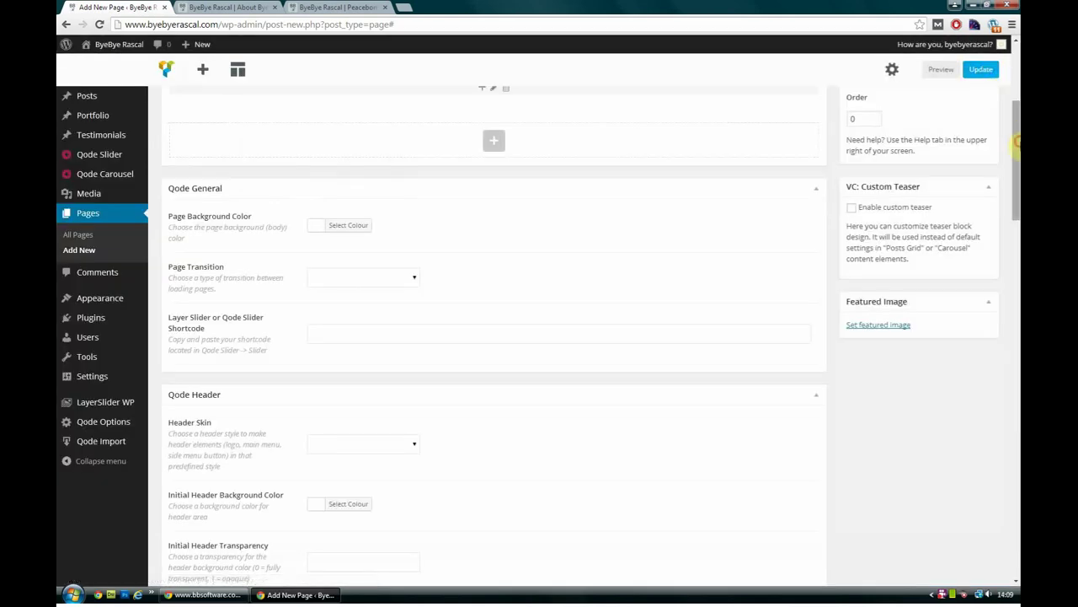
Publish the About ByeBye Rascal page, keeping its Qode General and Qode Header options as they are
drag(1017, 139, 1017, 84)
scroll(1017, 85, down, 3)
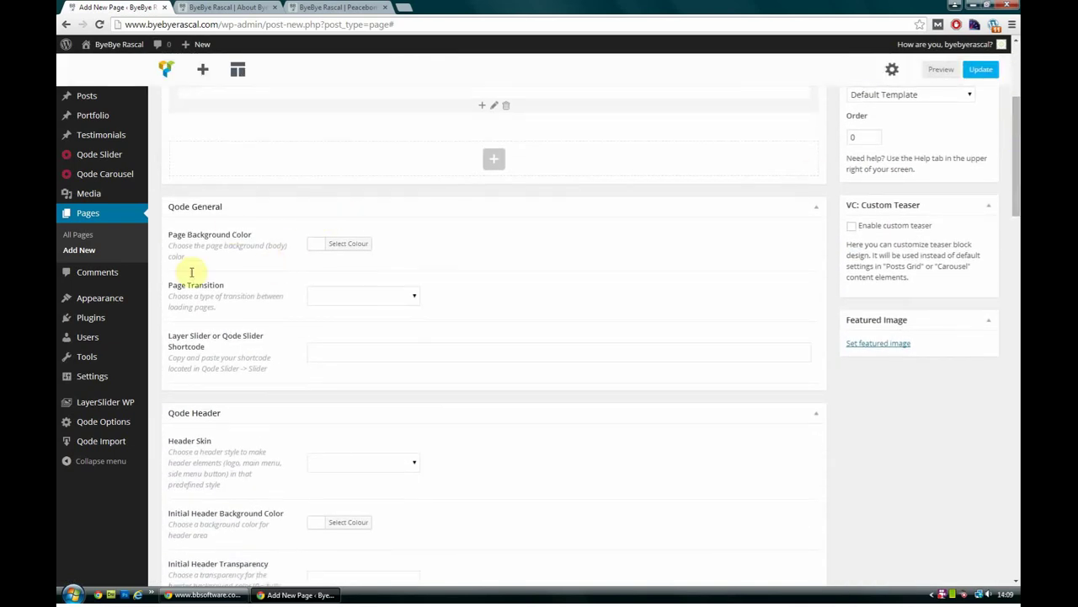
drag(1017, 173, 1018, 187)
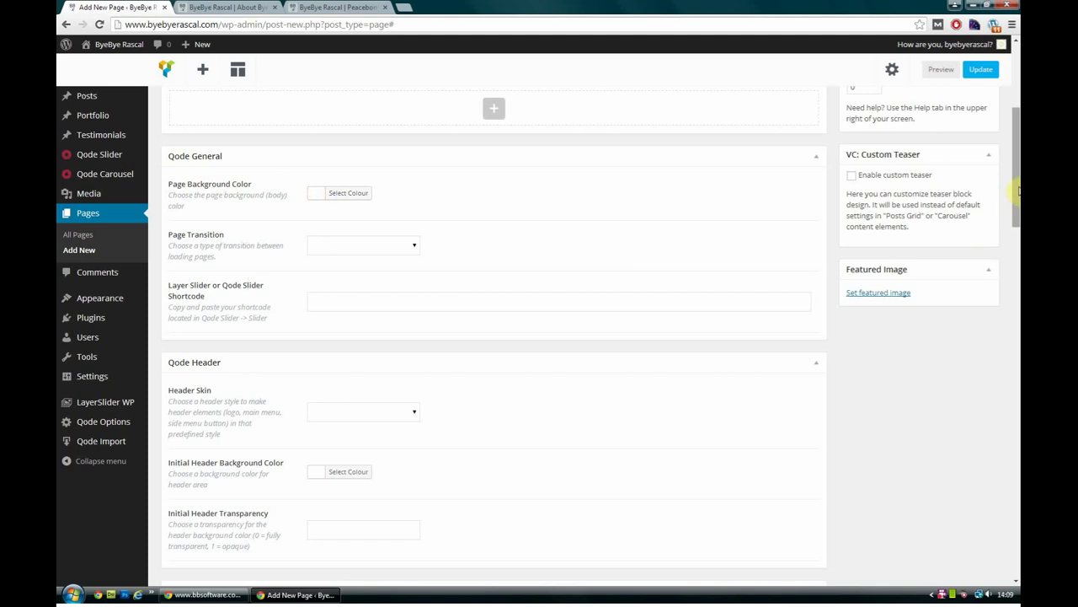
drag(1017, 192, 1018, 118)
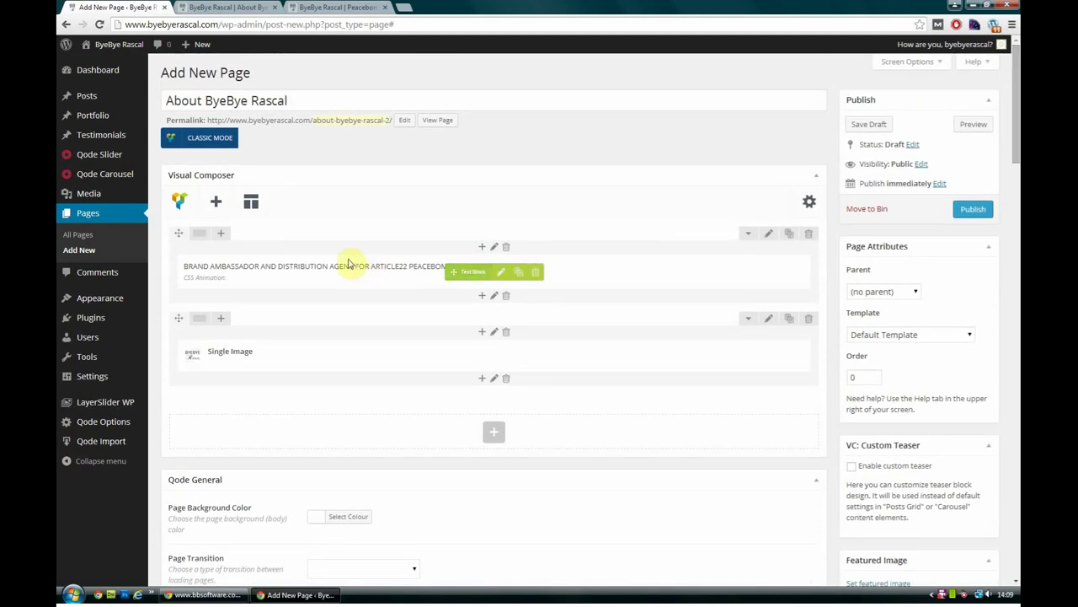
click(971, 209)
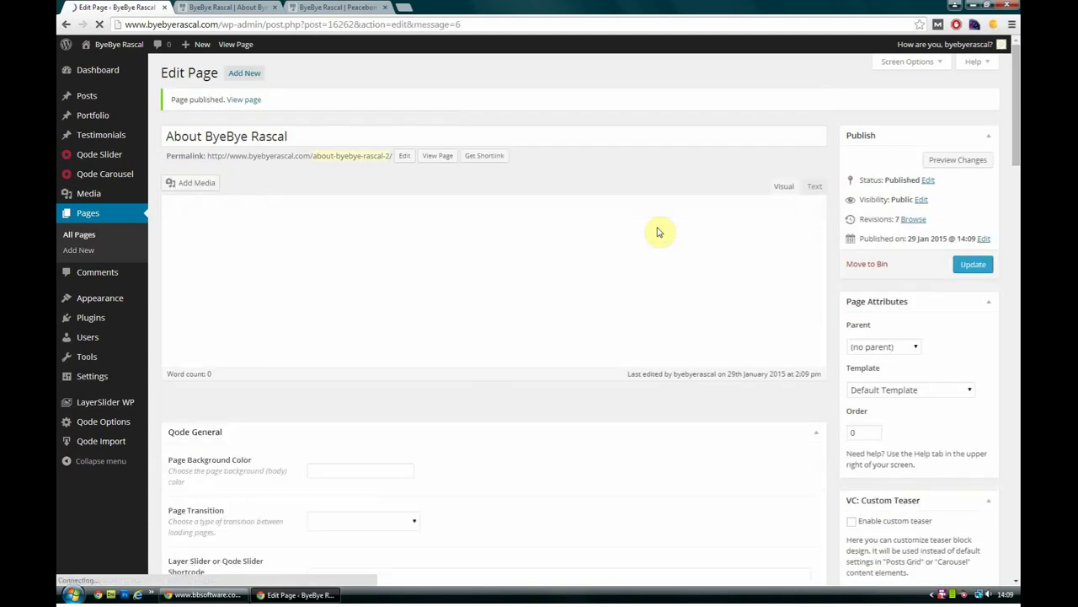
Close the draft page preview and reload the live home page to check its navigation menu
click(237, 6)
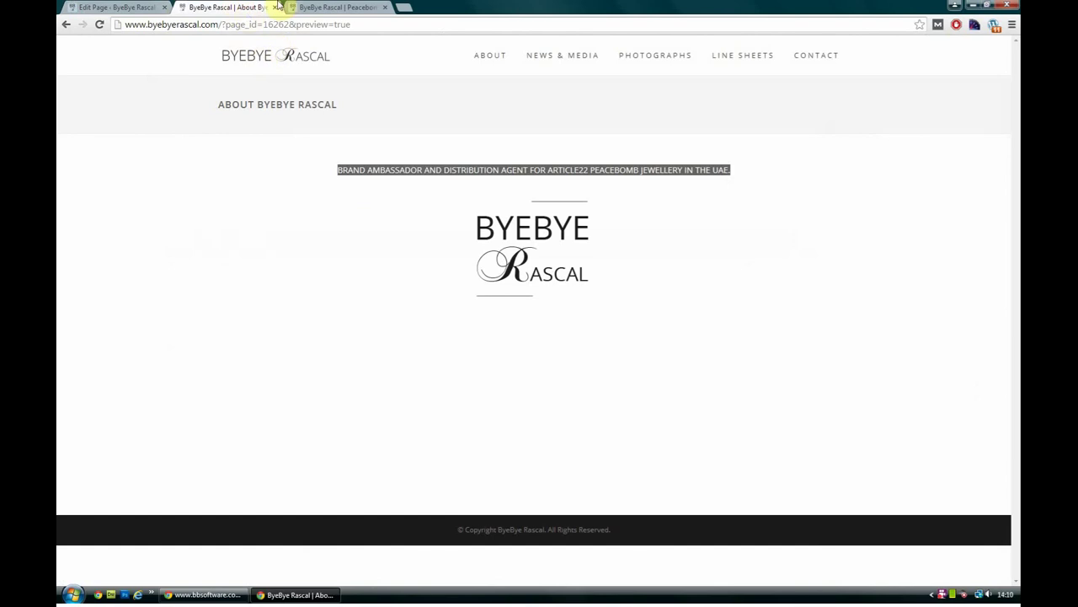
click(273, 7)
click(232, 7)
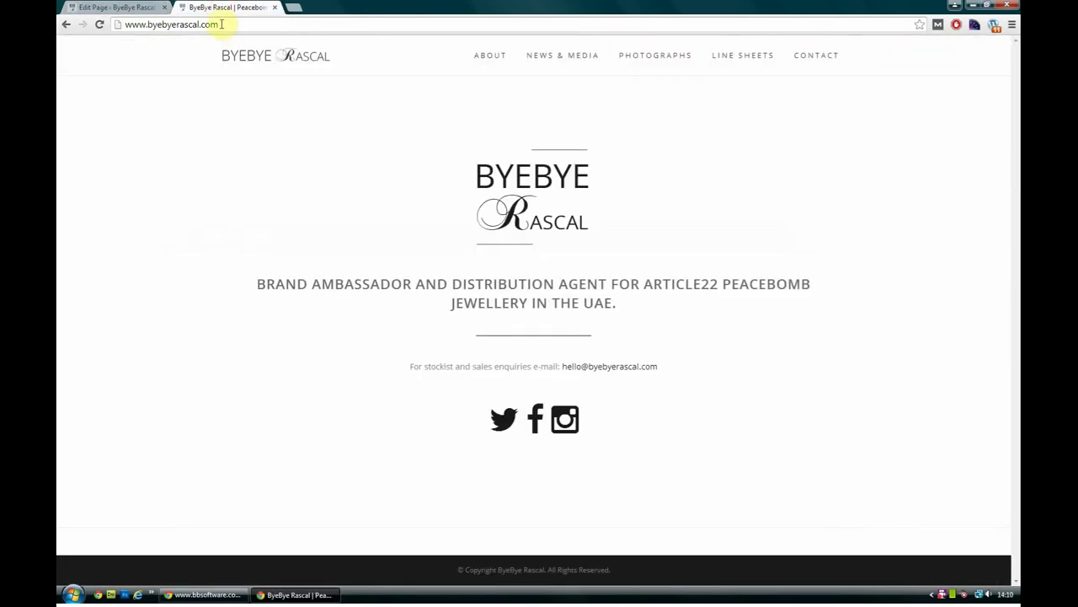
click(100, 27)
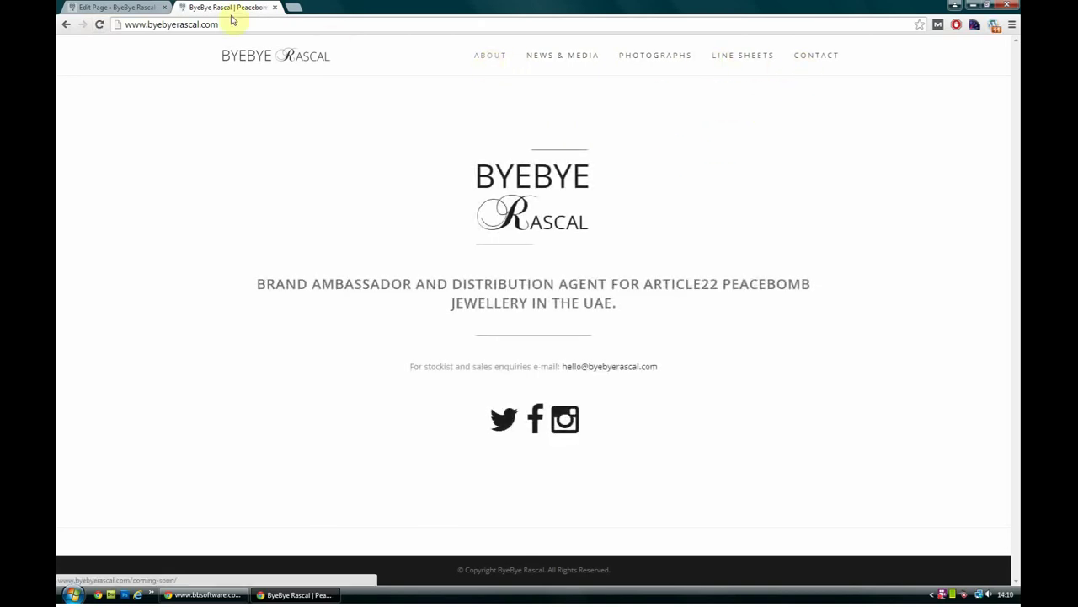
Add the About ByeBye Rascal page to the topmenu menu and place it as a top-level item directly below ABOUT
click(115, 7)
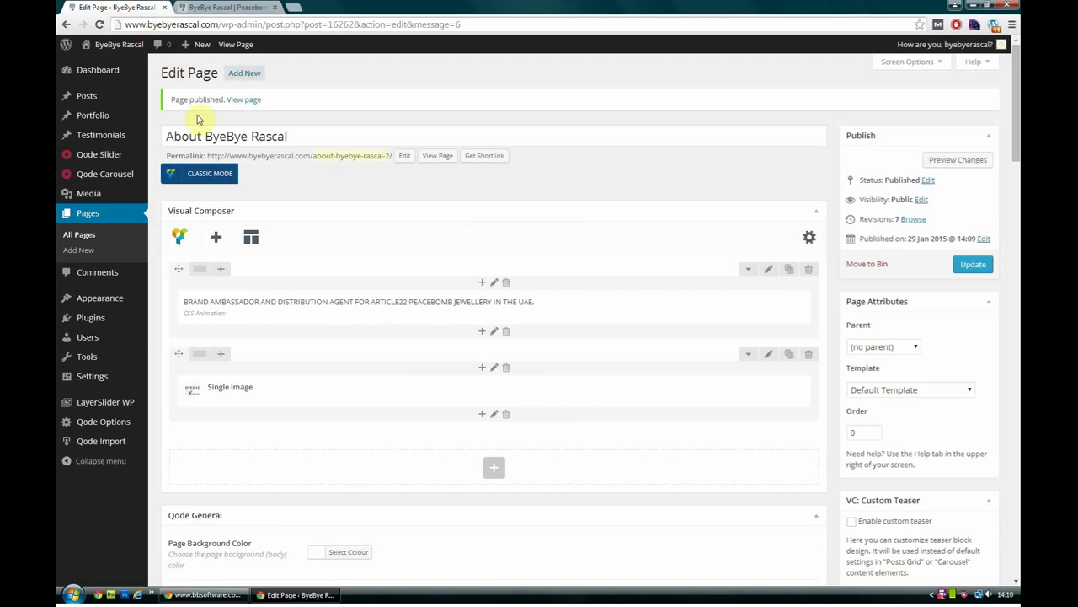
mouse_move(107, 305)
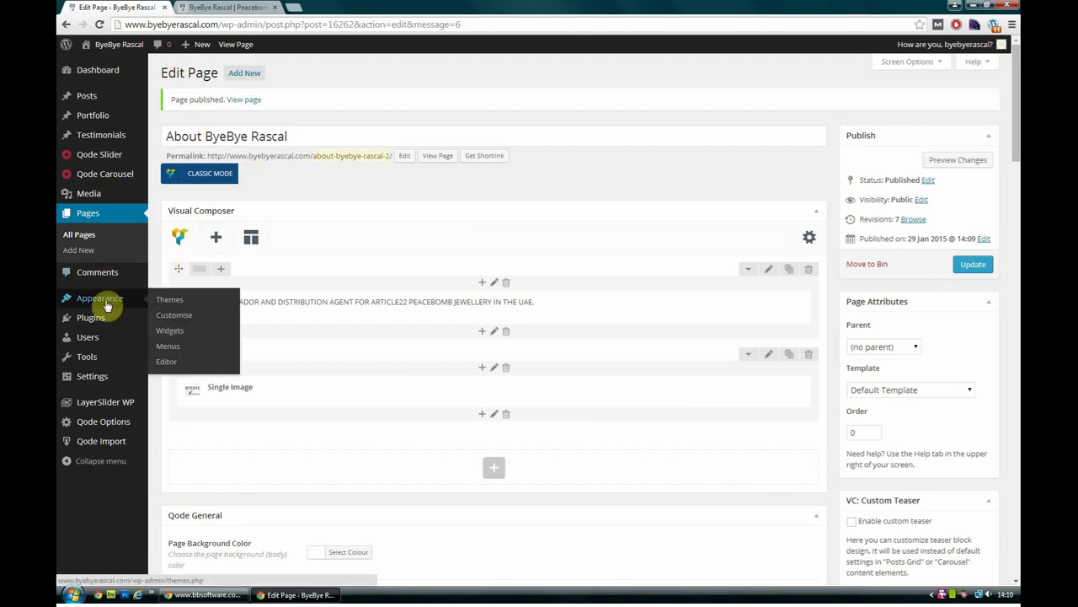
click(170, 349)
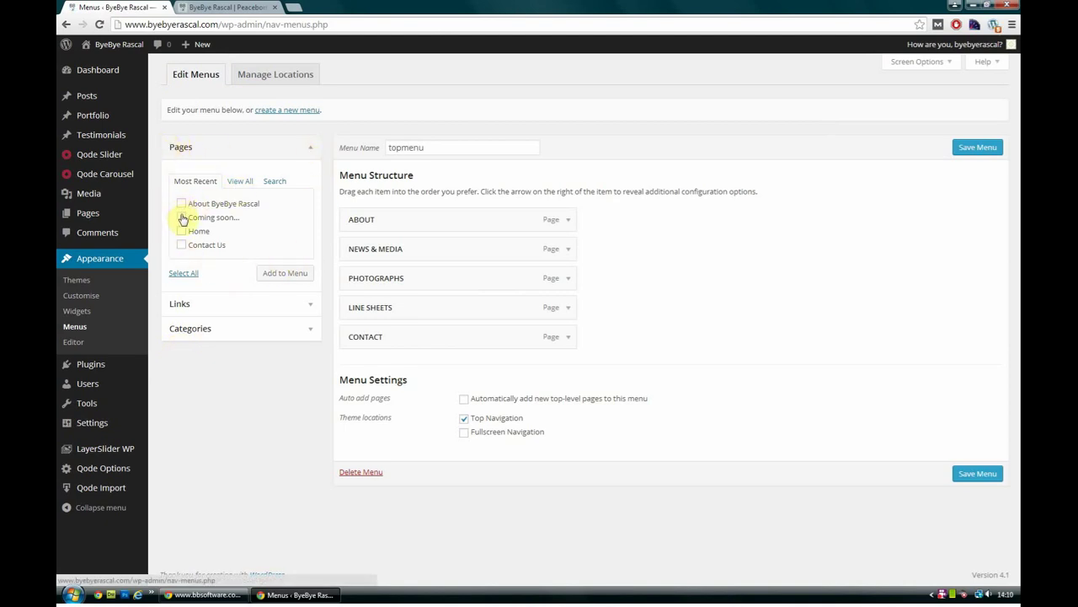
click(181, 204)
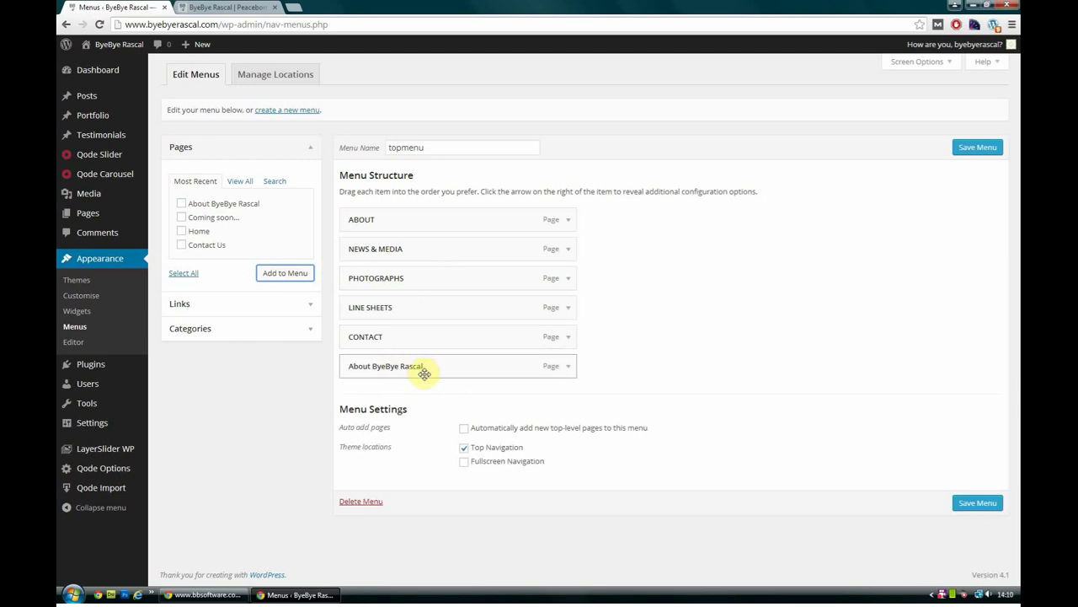
drag(424, 374, 452, 254)
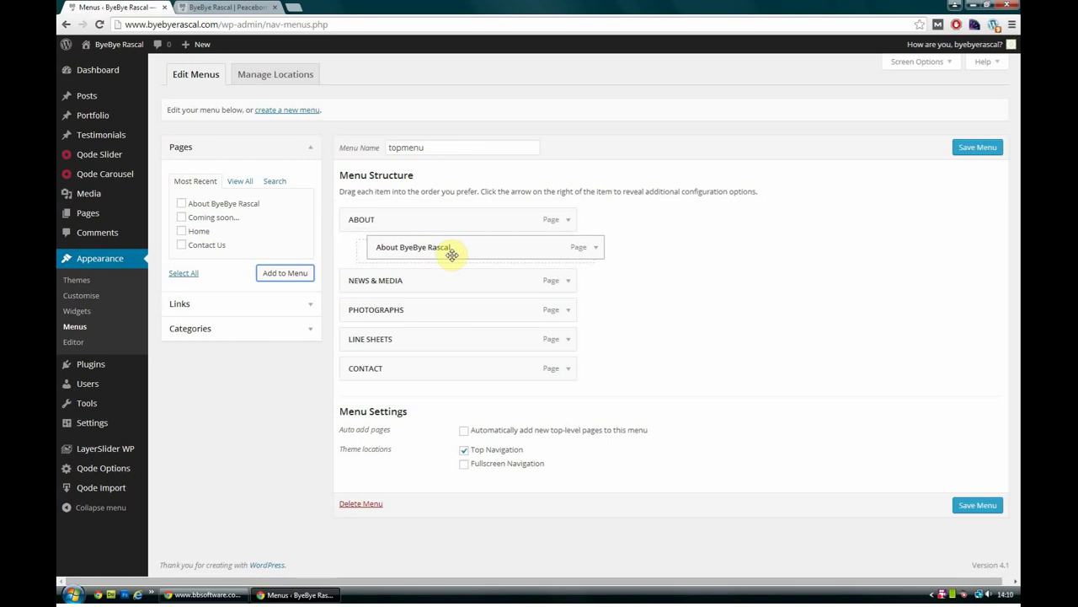
drag(452, 254, 430, 253)
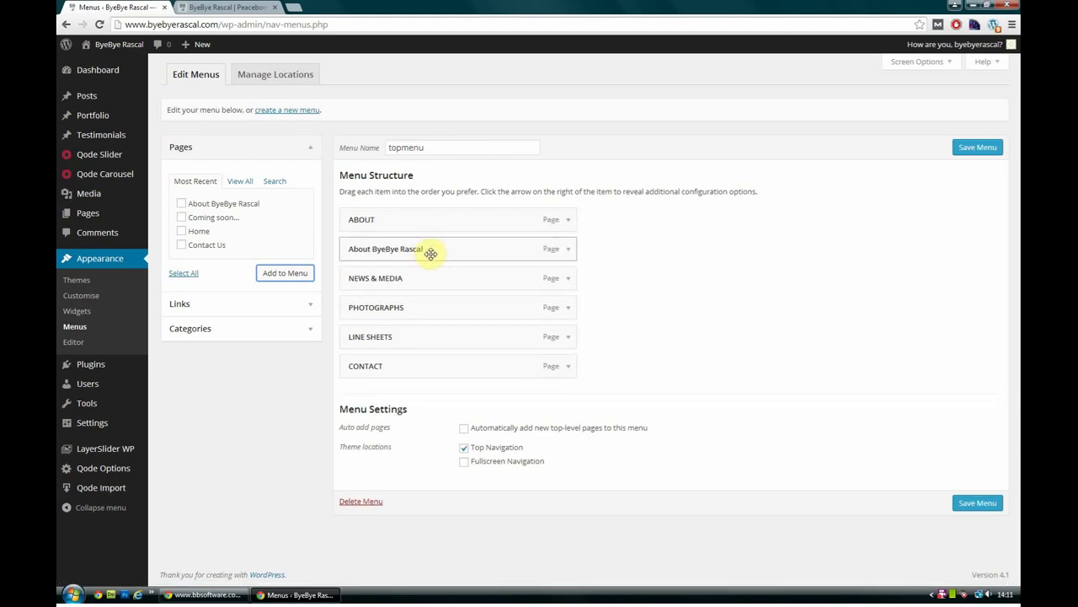
Remove the old ABOUT item from topmenu and set the About ByeBye Rascal item's navigation label to ABOUT
click(570, 223)
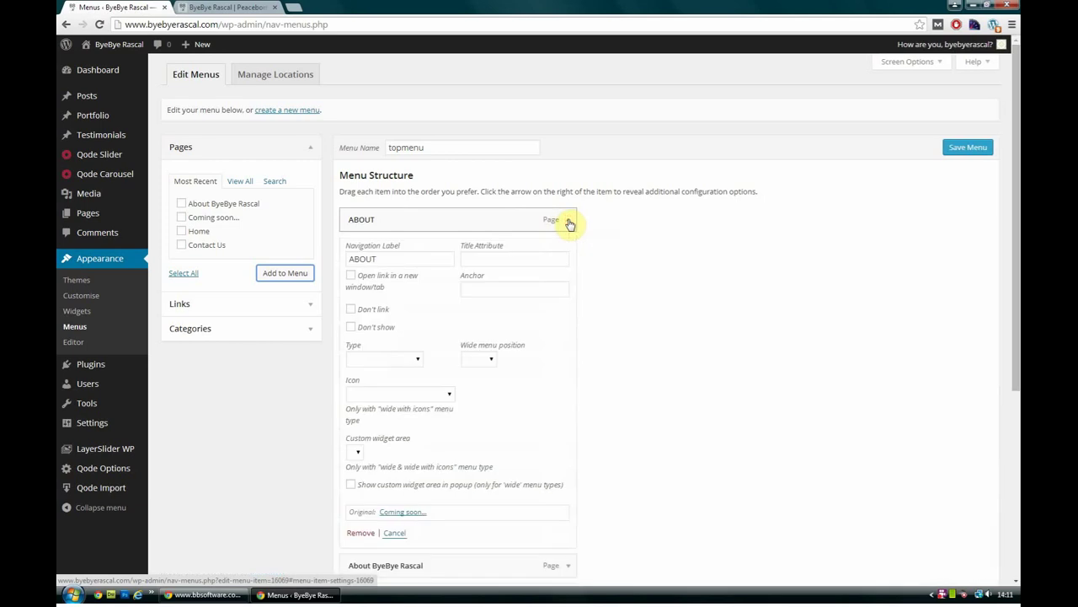
click(362, 533)
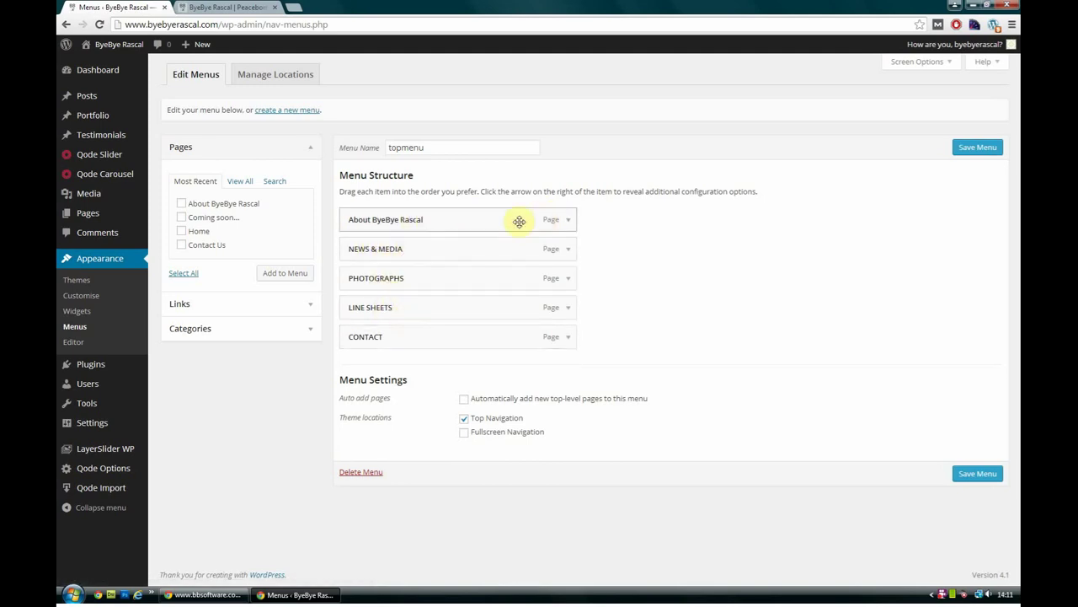
click(570, 221)
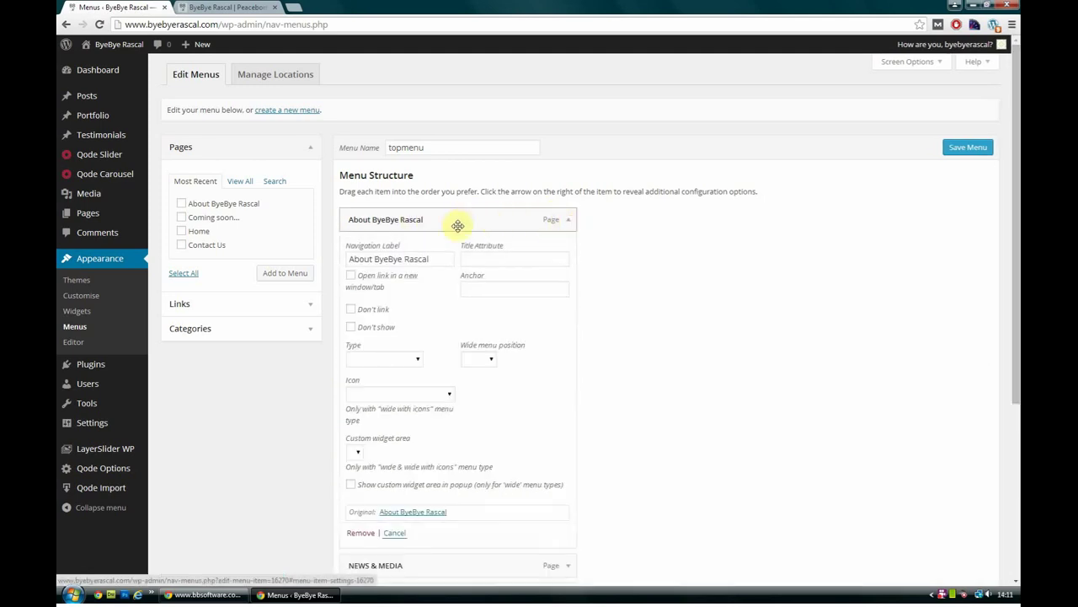
click(431, 259)
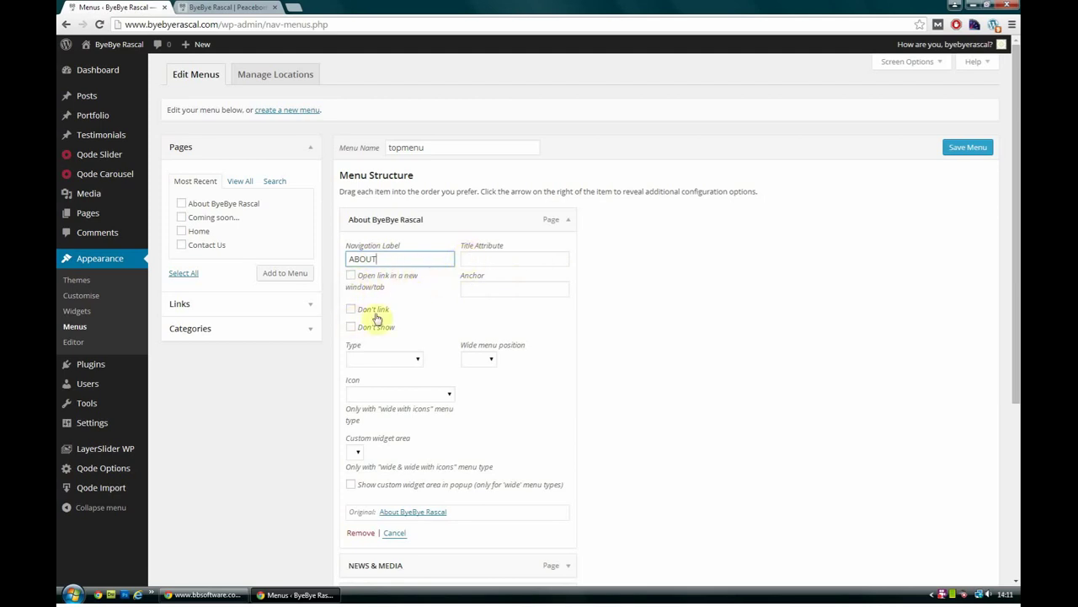
click(731, 305)
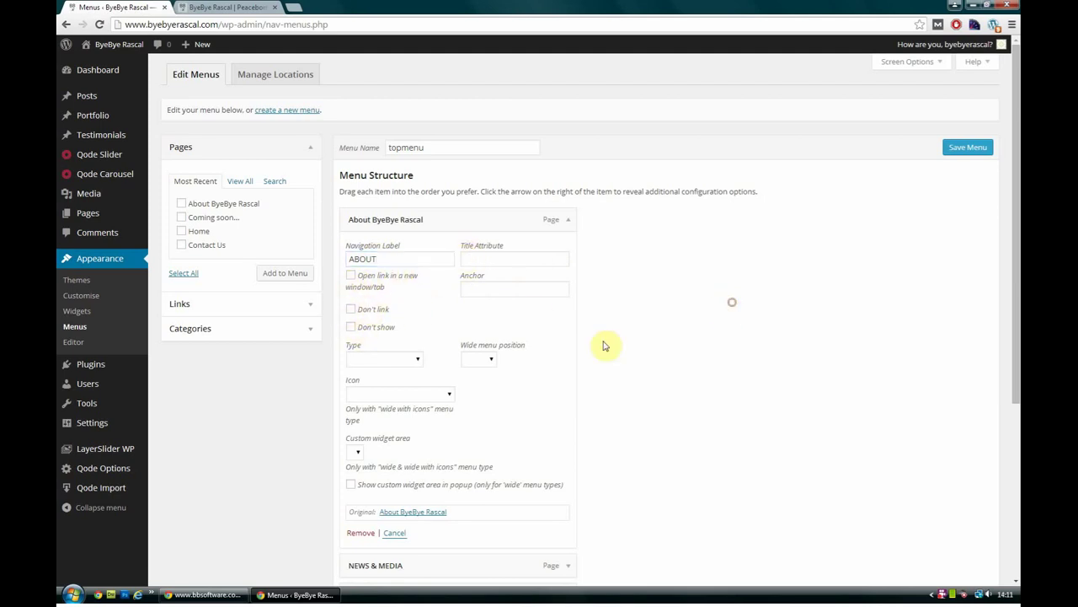
Look through the relabelled menu item's Type and Wide menu position choices, leaving them blank, and collapse its settings
click(495, 359)
click(488, 361)
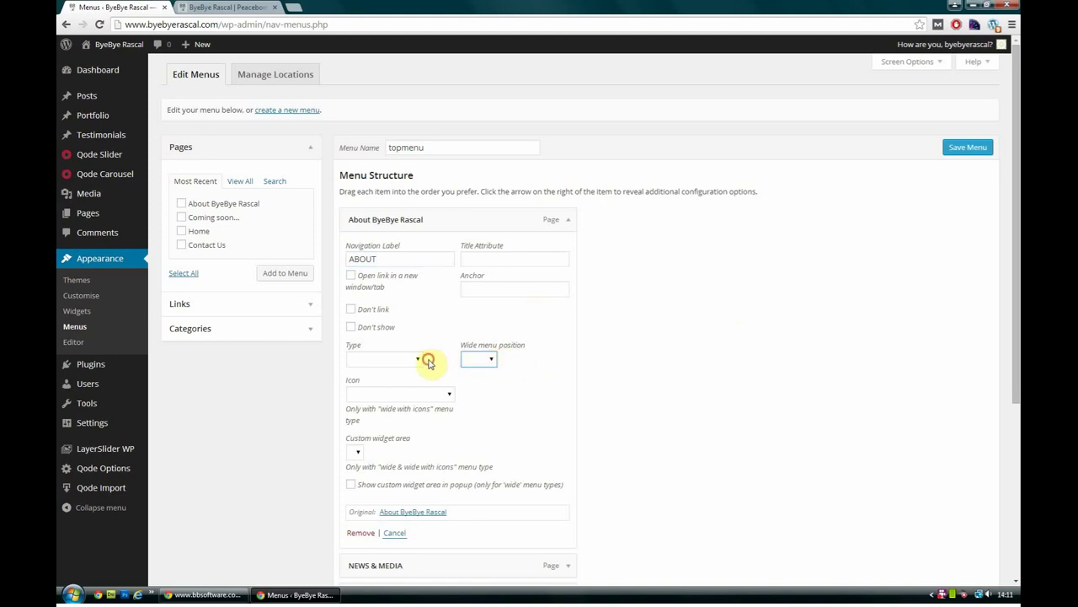
click(416, 360)
click(409, 360)
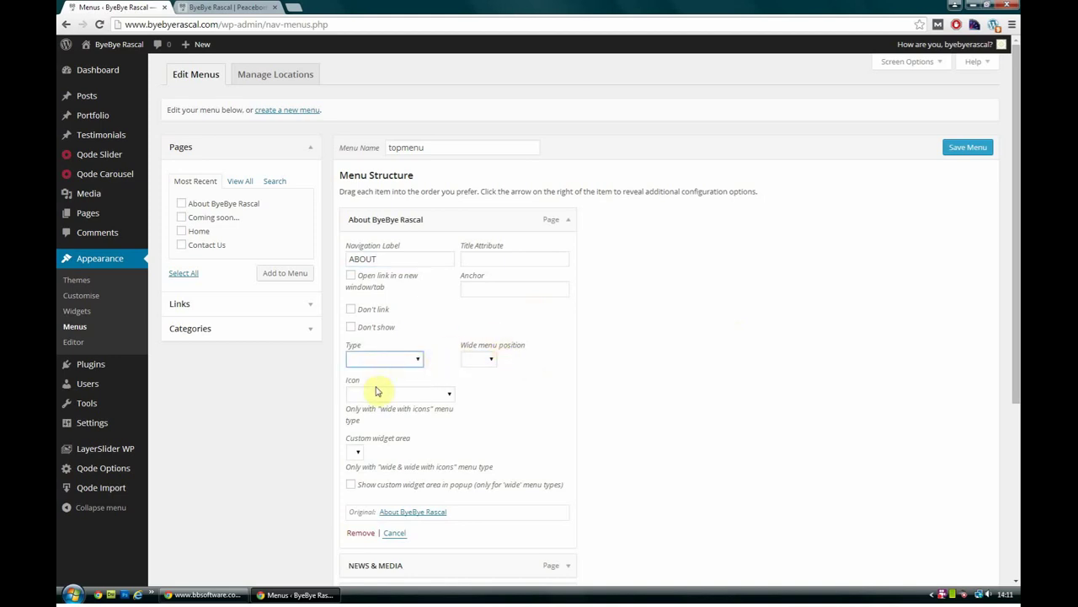
click(768, 327)
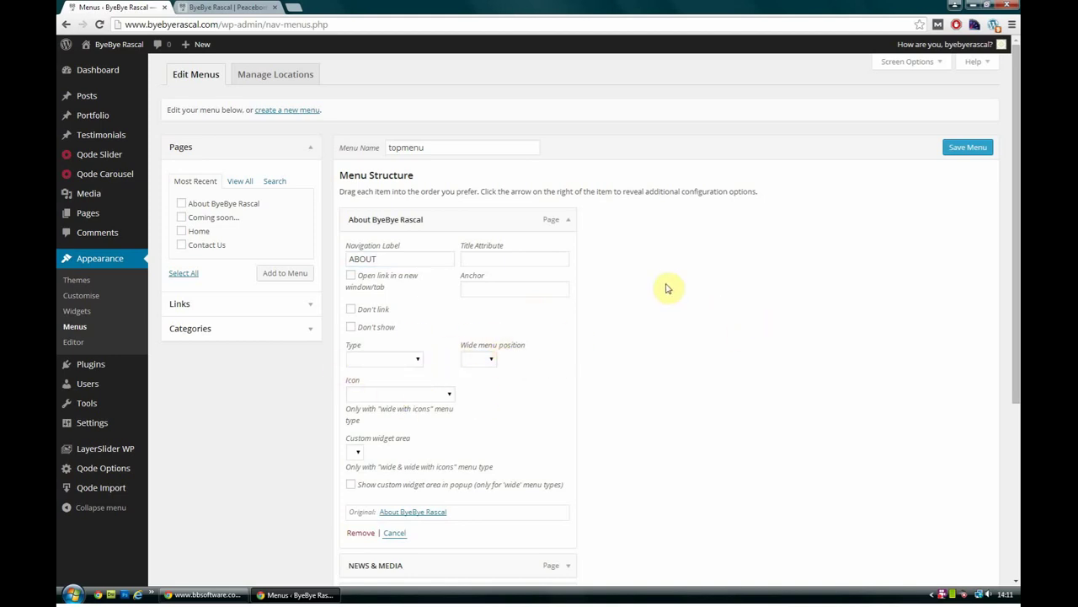
scroll(648, 335, down, 1)
scroll(645, 335, down, 2)
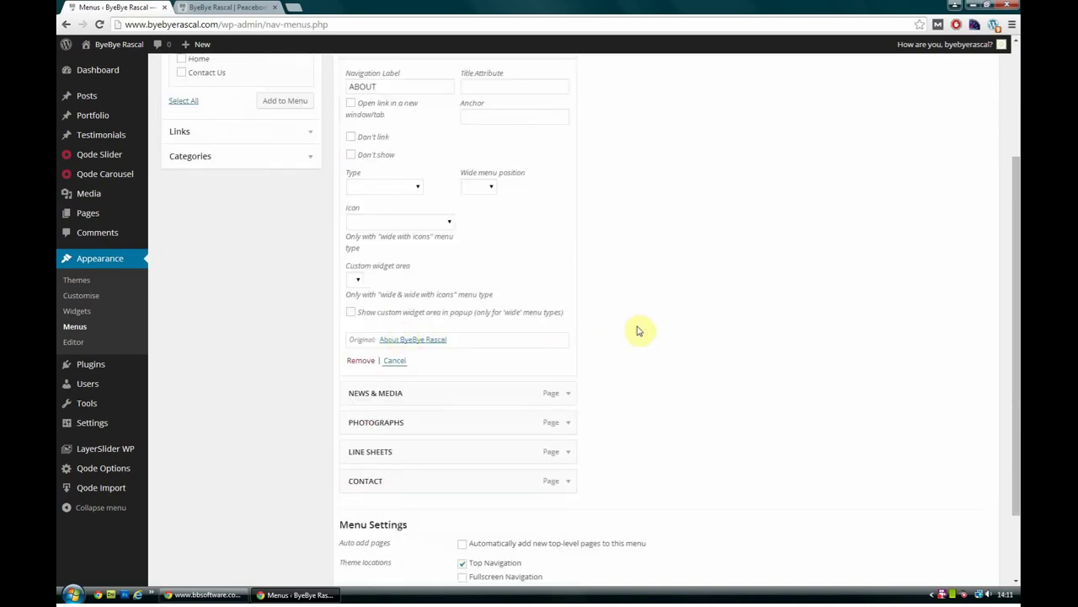
scroll(638, 331, up, 1)
scroll(567, 109, up, 2)
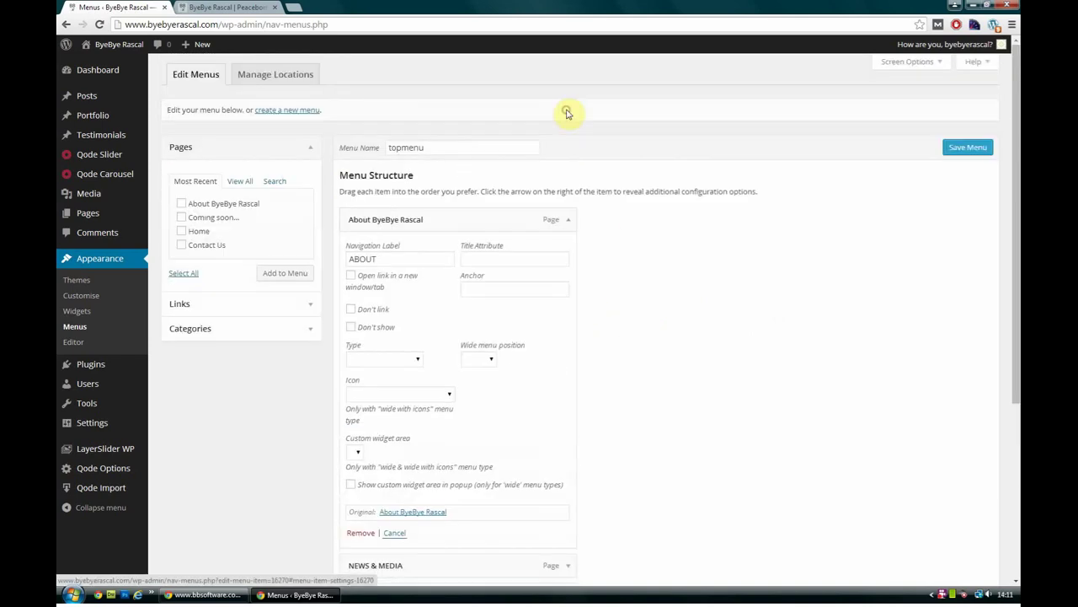
click(570, 219)
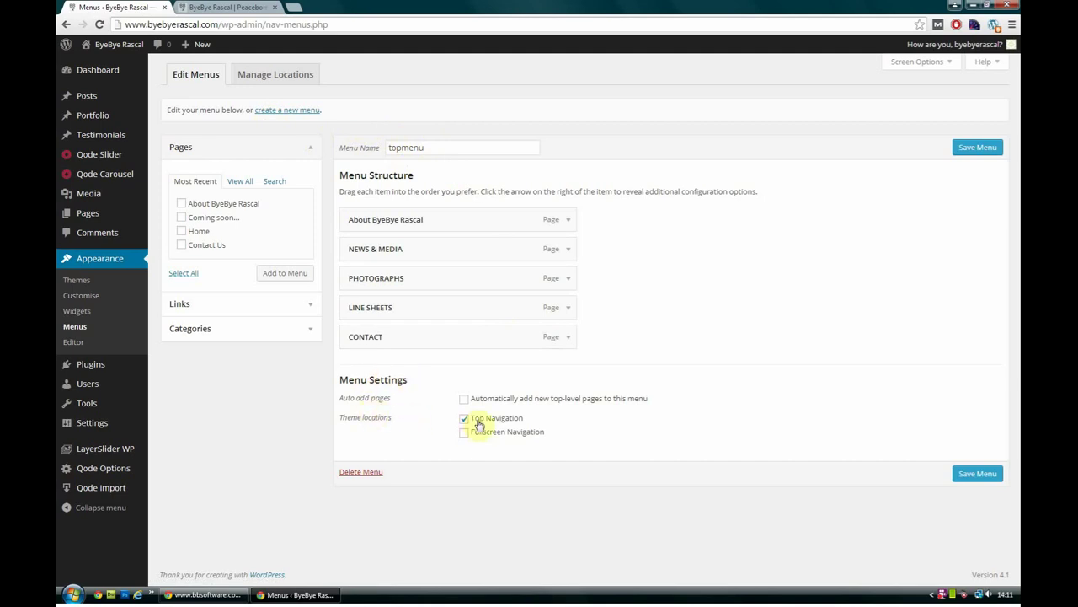
Compare the menu structure with the live site's navigation and check which page its ABOUT link opens before saving
click(218, 8)
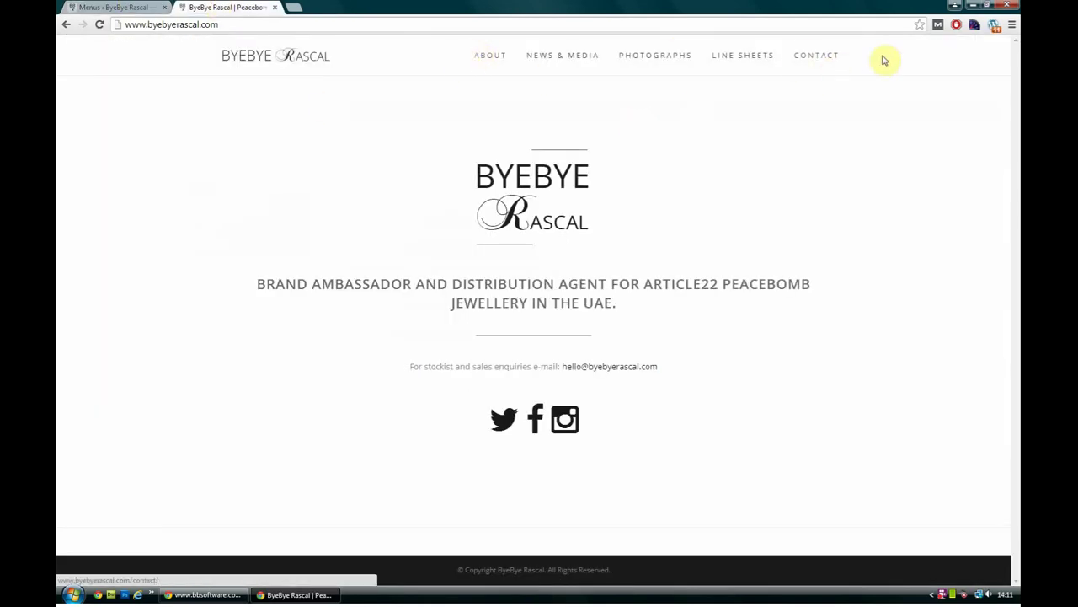
click(130, 6)
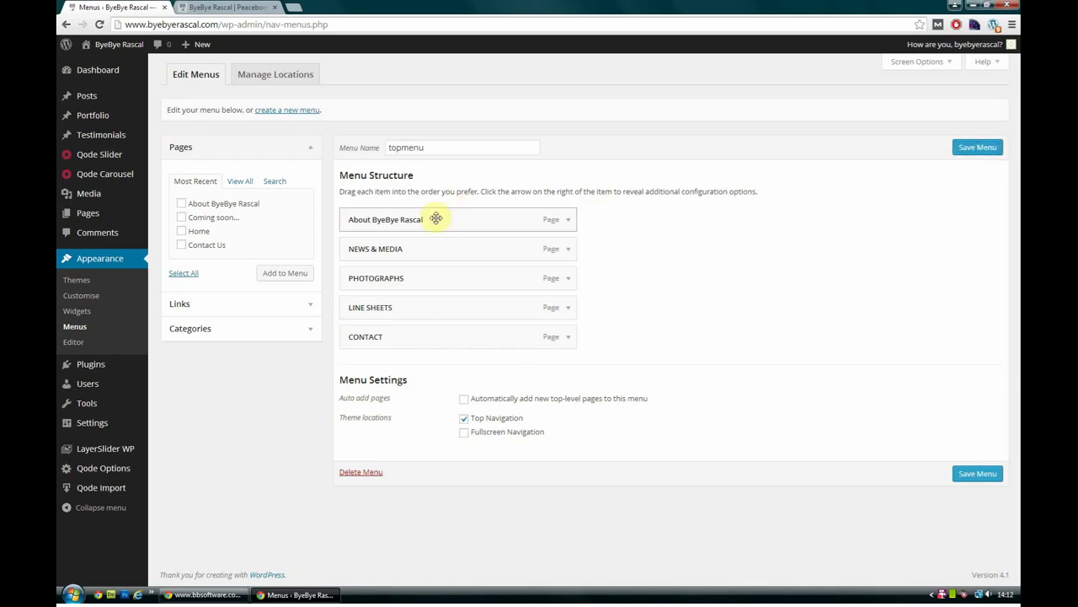
click(563, 219)
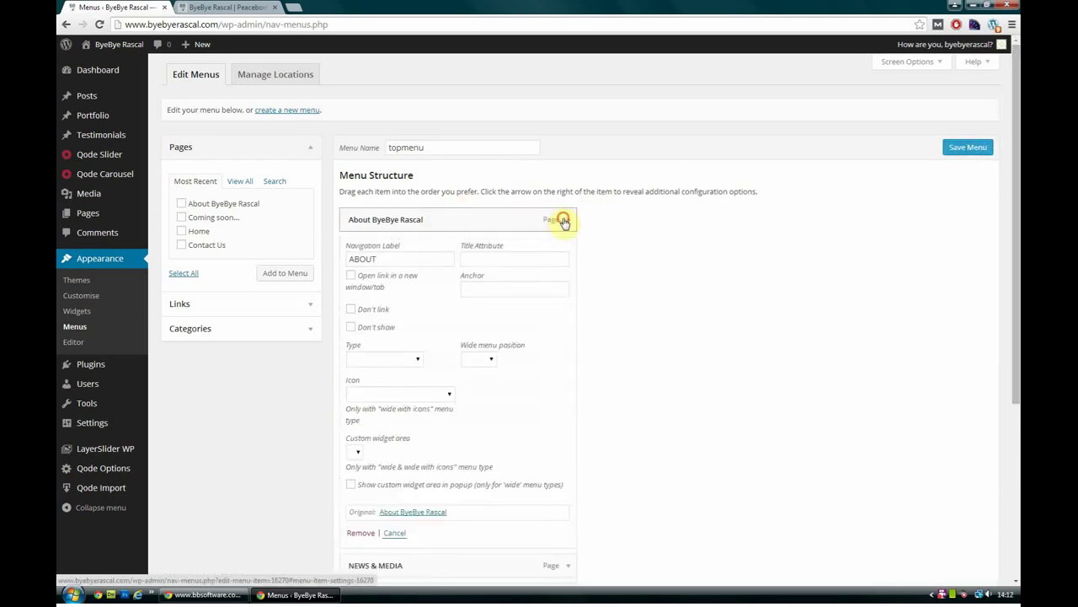
click(564, 220)
click(226, 7)
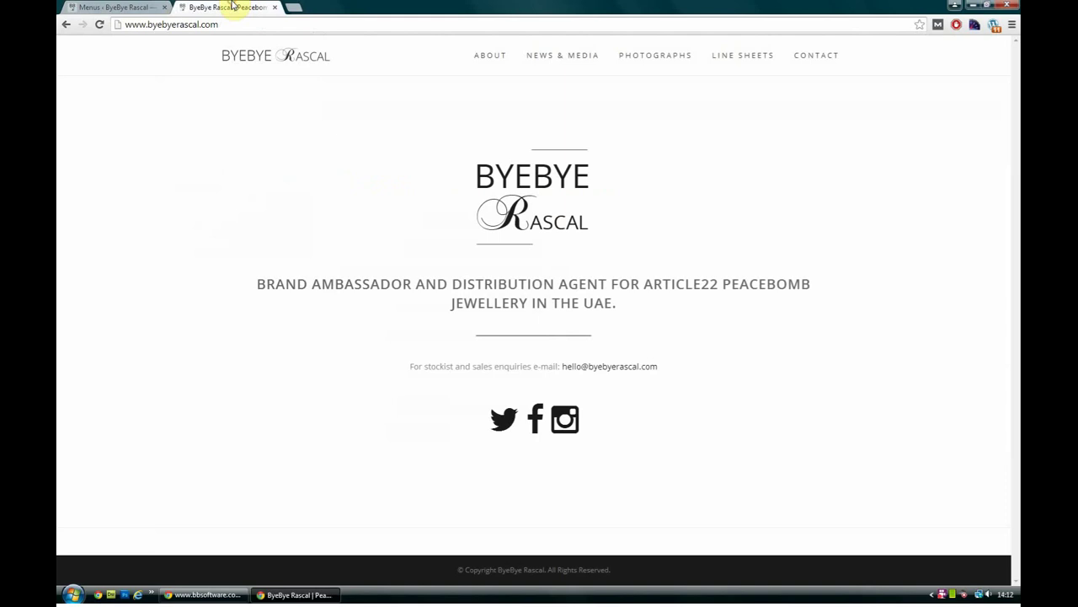
click(497, 54)
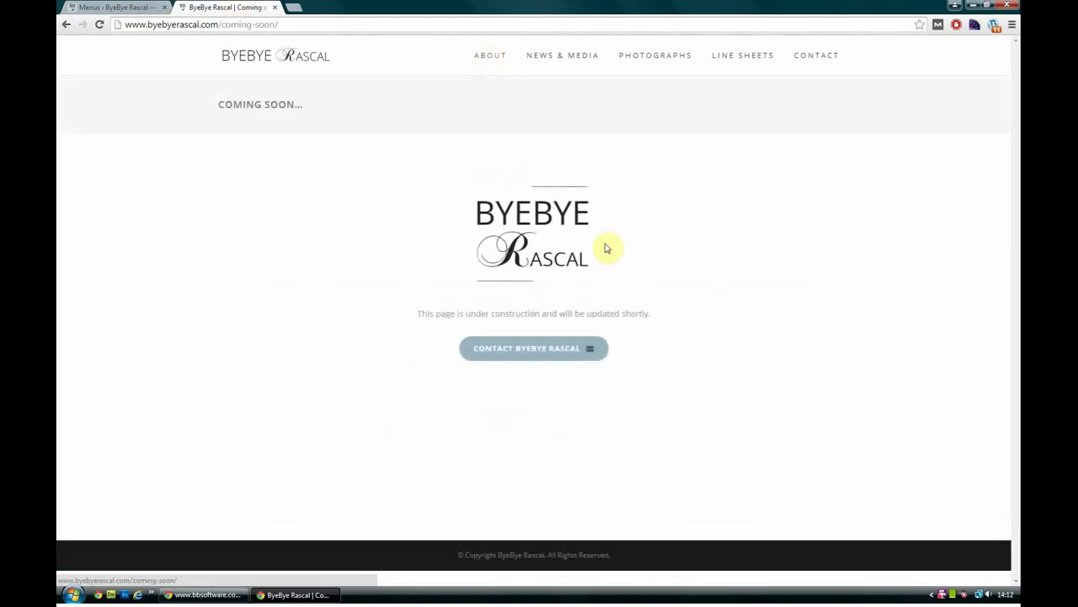
click(118, 7)
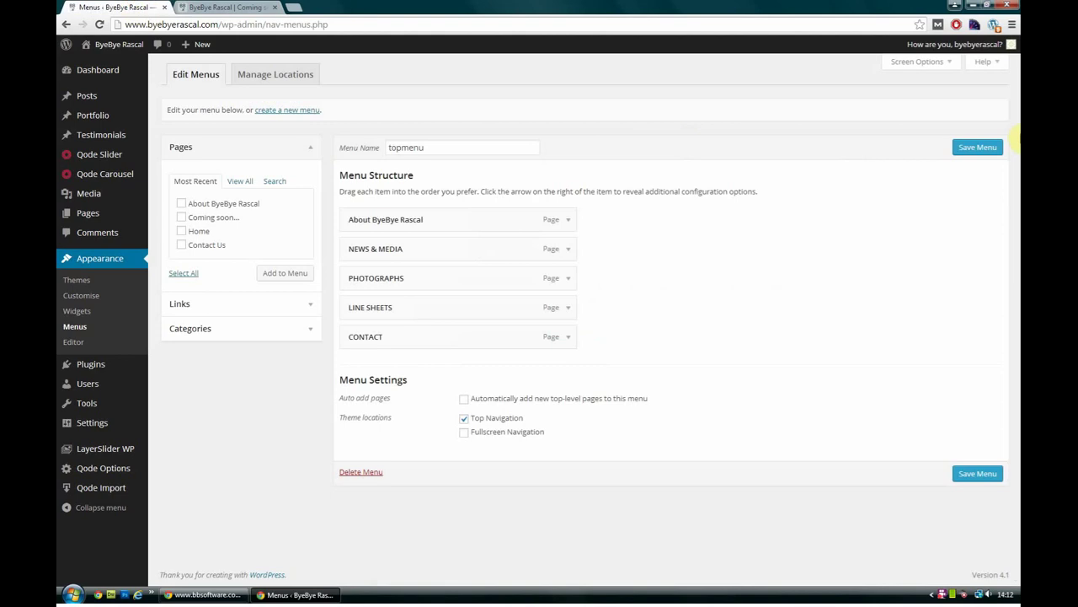
Save topmenu, reload the live site to test its ABOUT link, and return to the menu editor
click(977, 146)
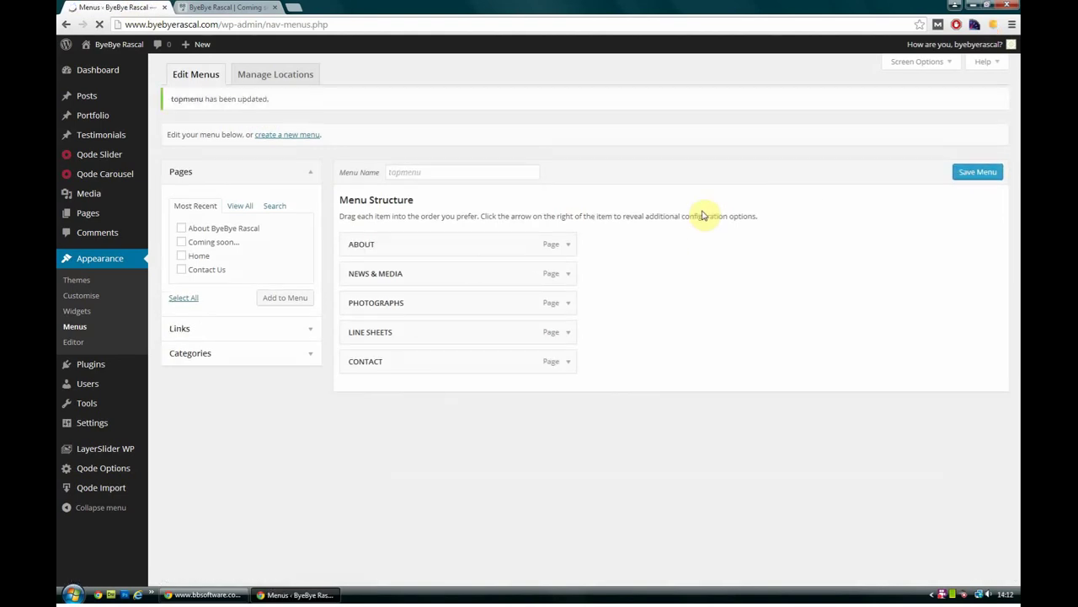
click(223, 7)
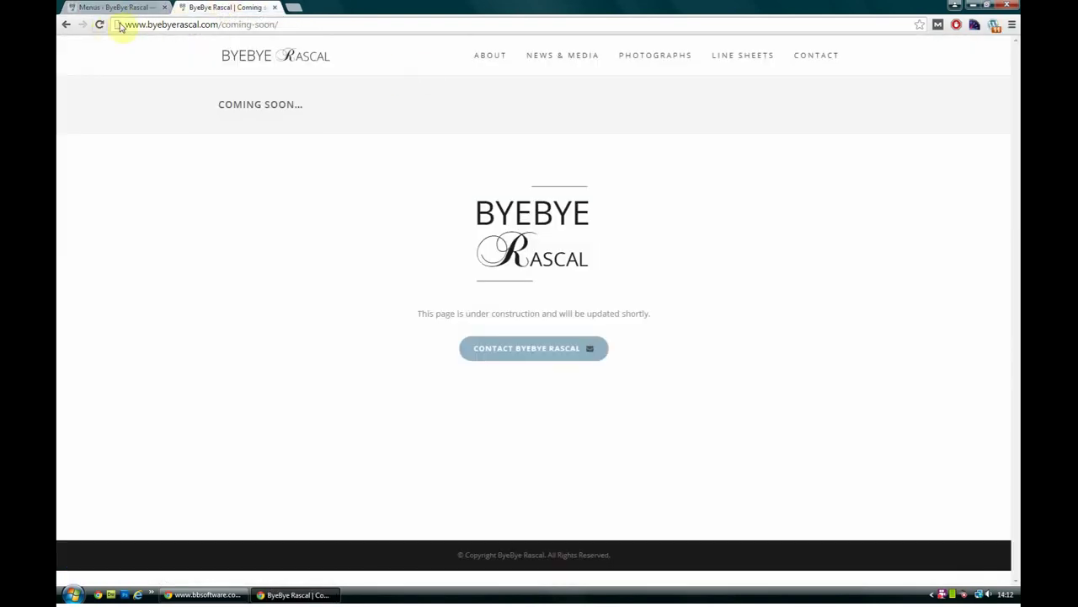
click(93, 25)
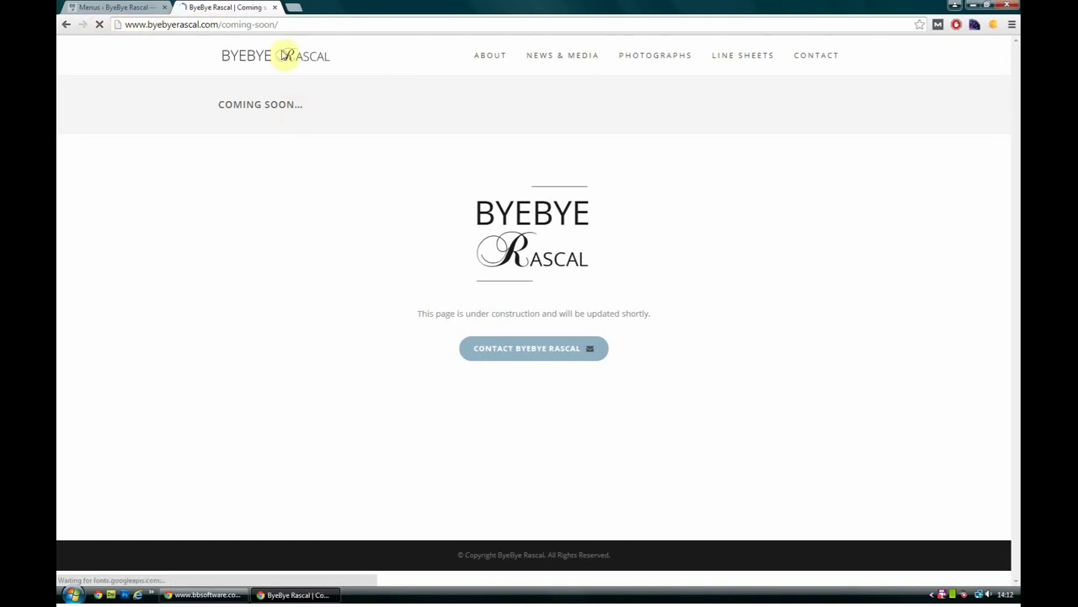
click(498, 59)
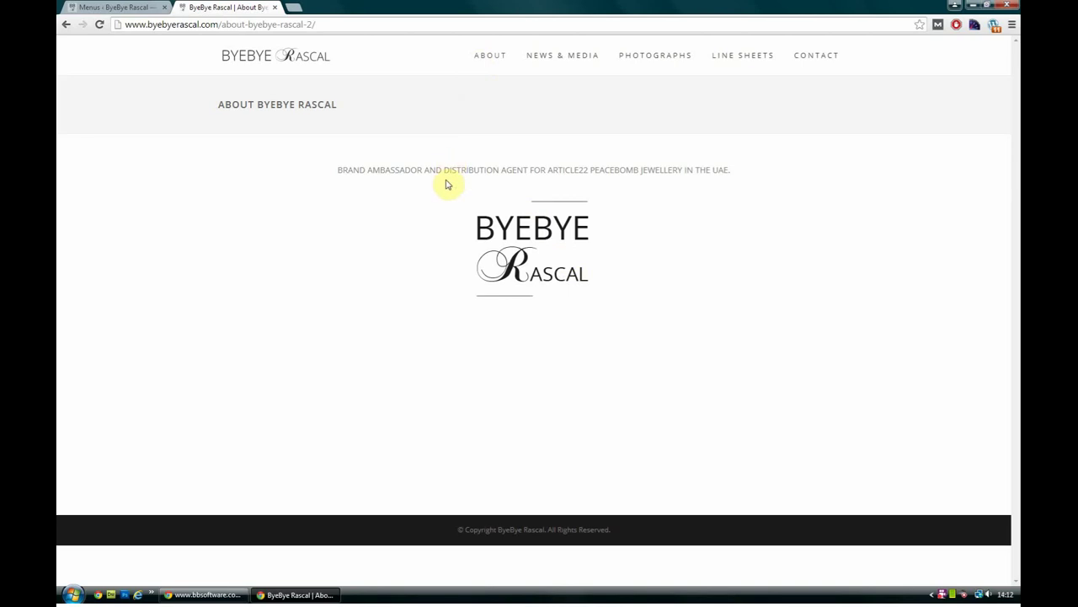
click(131, 7)
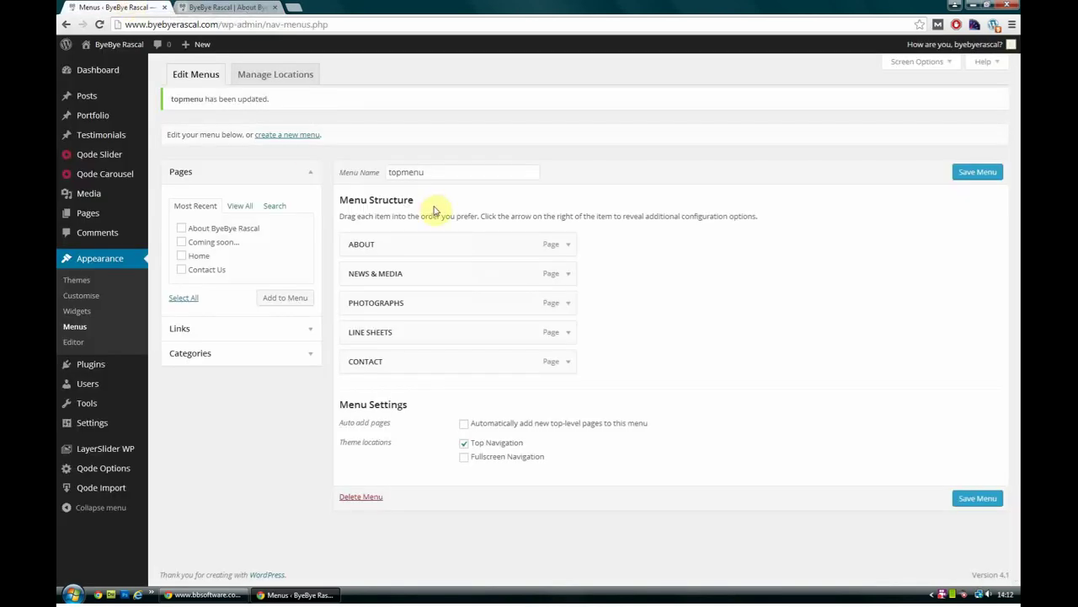